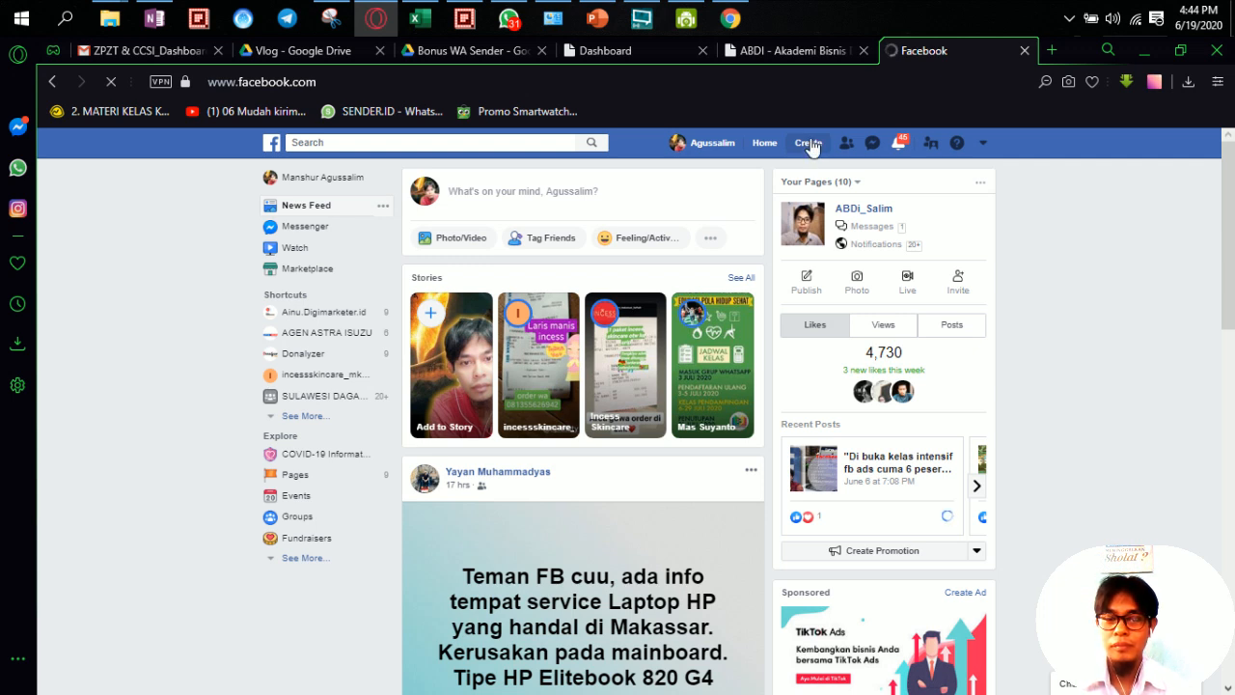
# Step: Begin a new Business or Brand page from Create > Page, closing the Bonus WA Sender tab
pyautogui.click(808, 143)
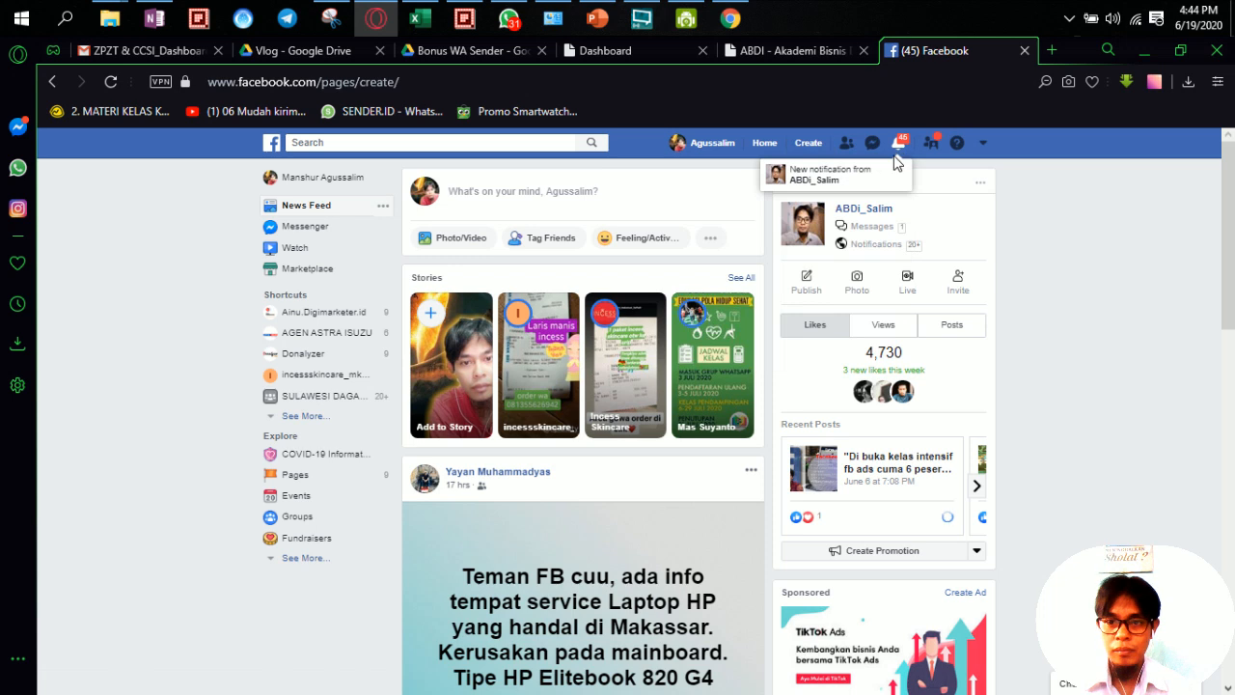
pyautogui.click(811, 150)
pyautogui.click(745, 205)
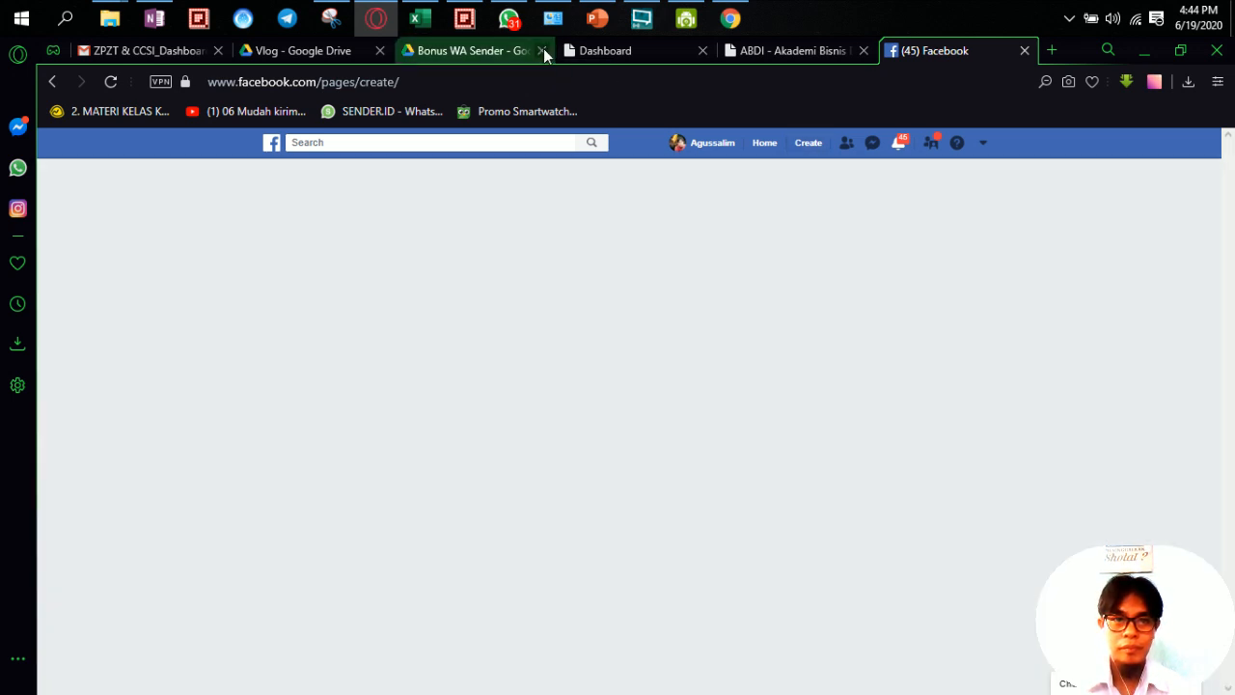
pyautogui.click(543, 51)
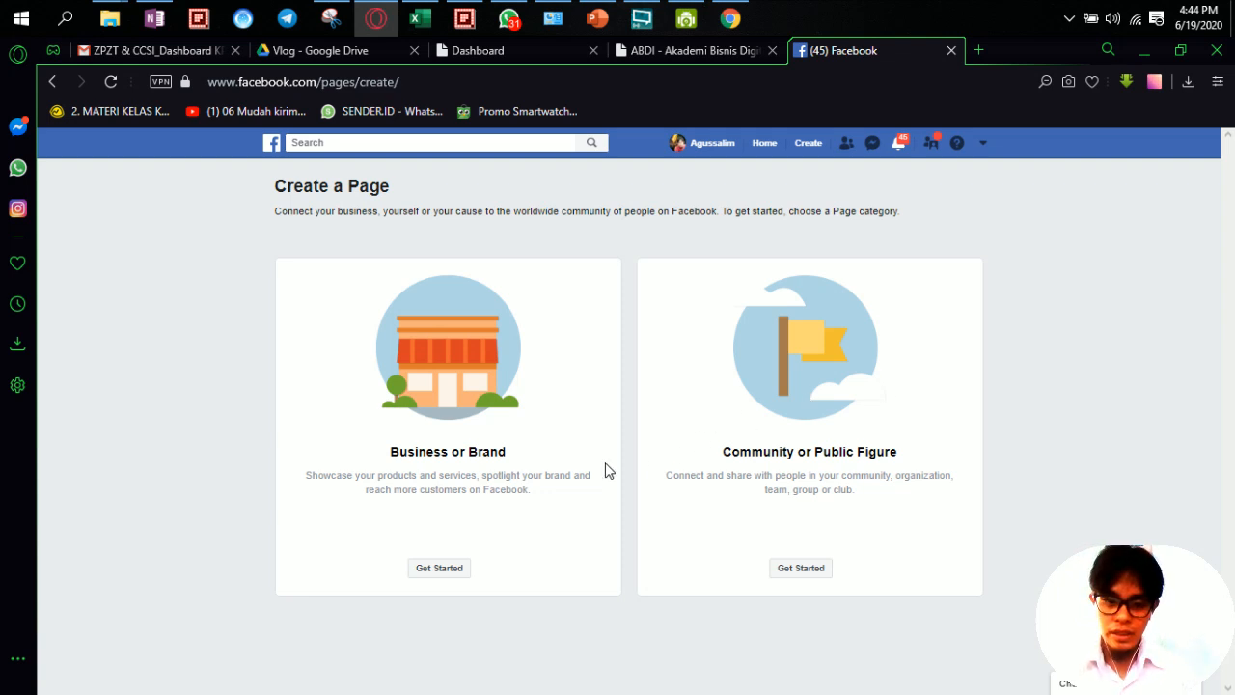
pyautogui.click(439, 569)
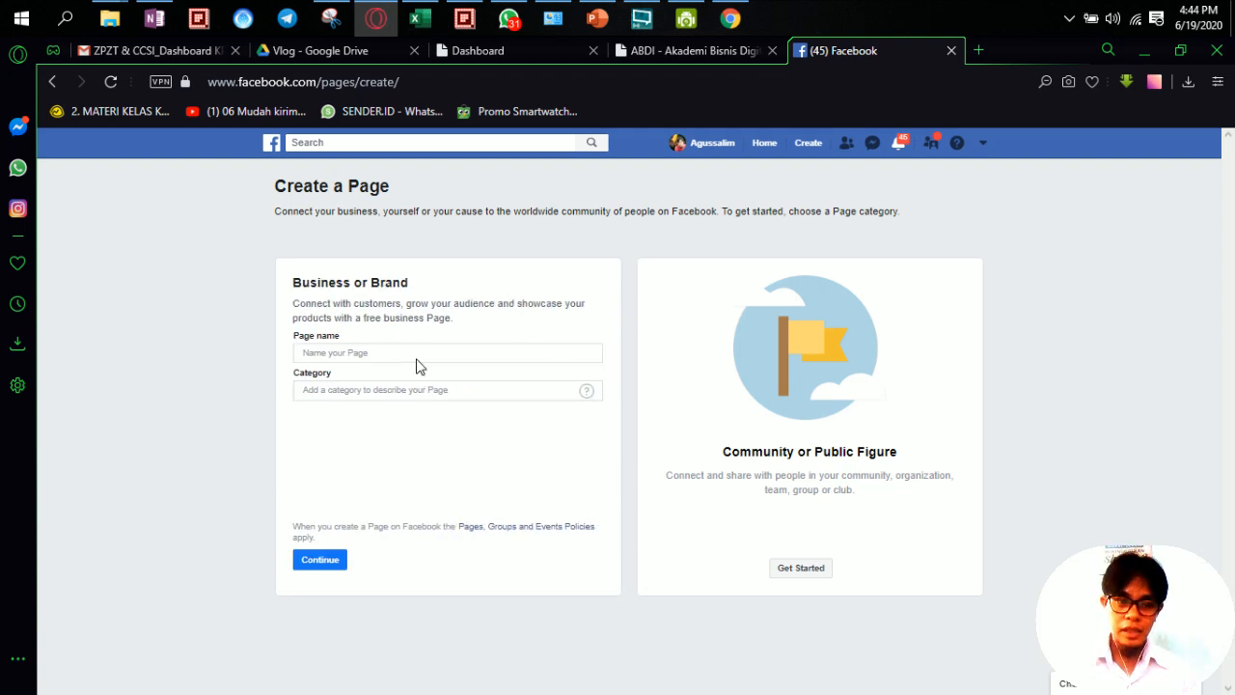
# Step: Name the new page Pusat Herbal Online, replacing the draft name Toko Online ku
pyautogui.click(417, 354)
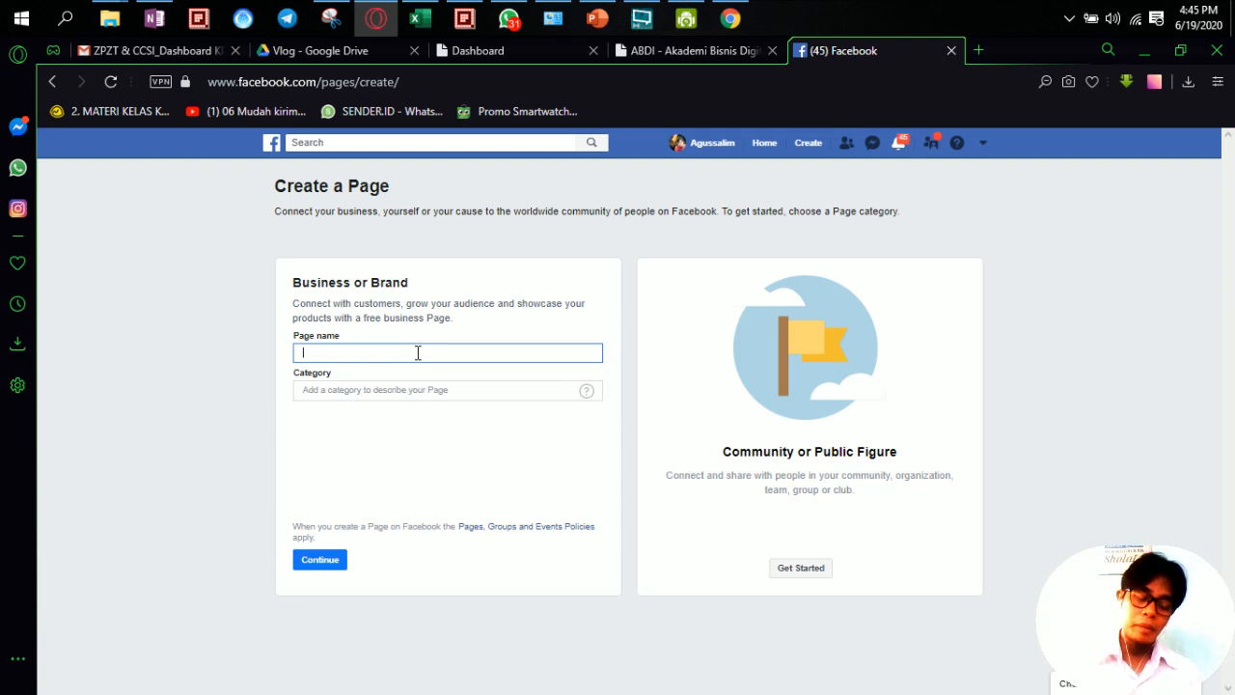
pyautogui.write('Toko Online ku')
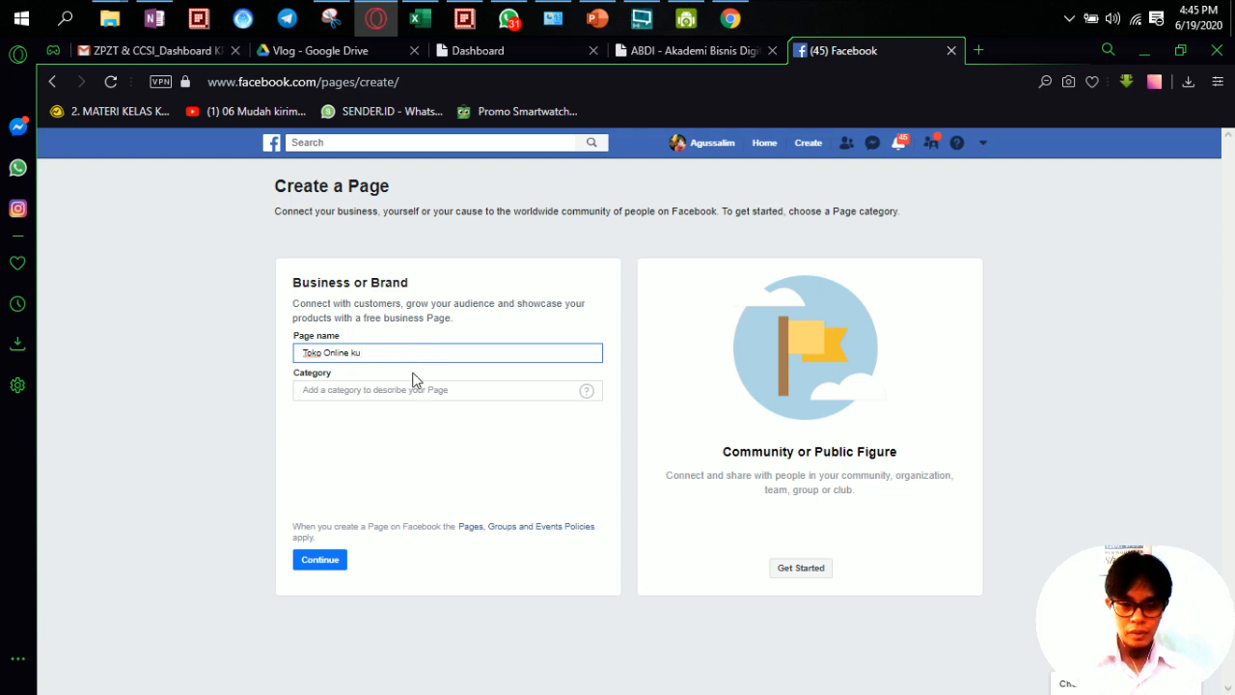
pyautogui.click(411, 393)
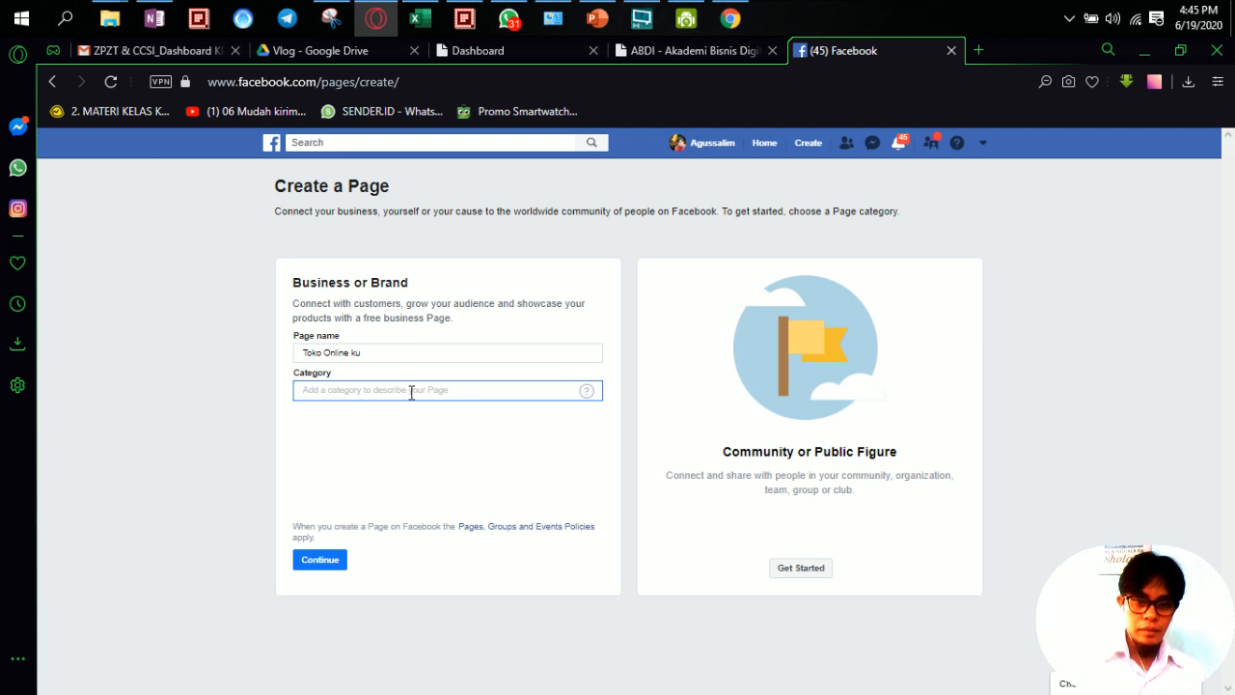
pyautogui.moveTo(419, 353); pyautogui.dragTo(270, 353)
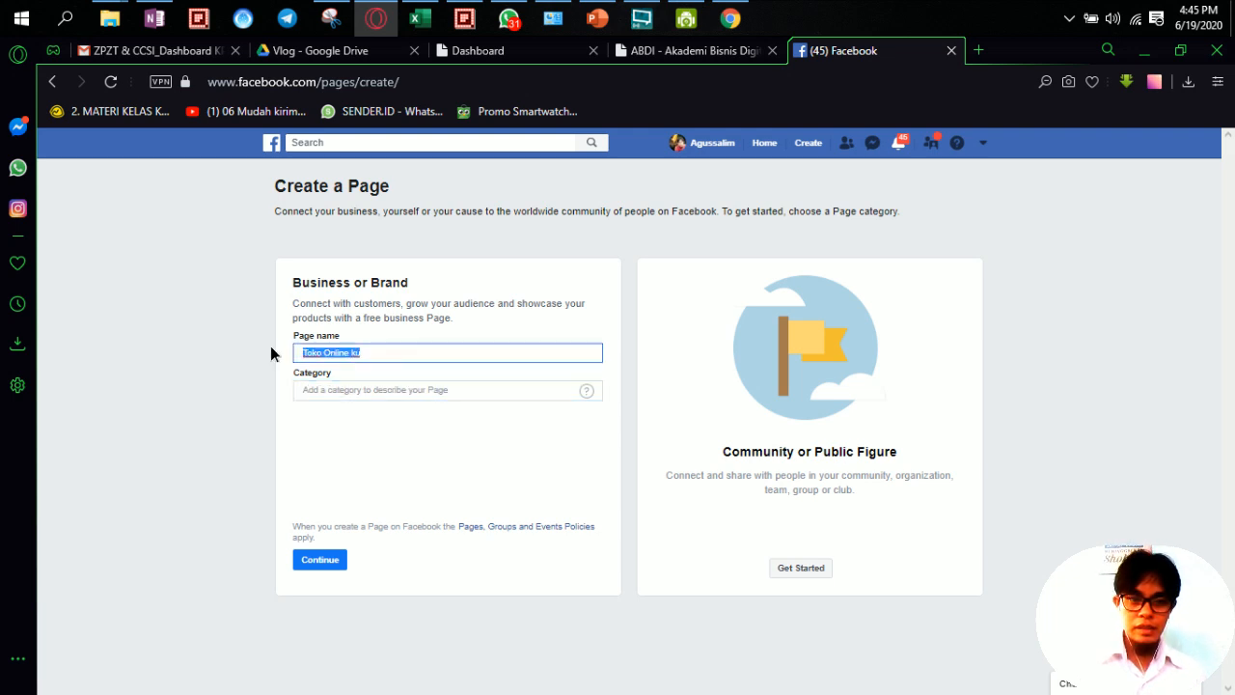
pyautogui.write('Fusat ')
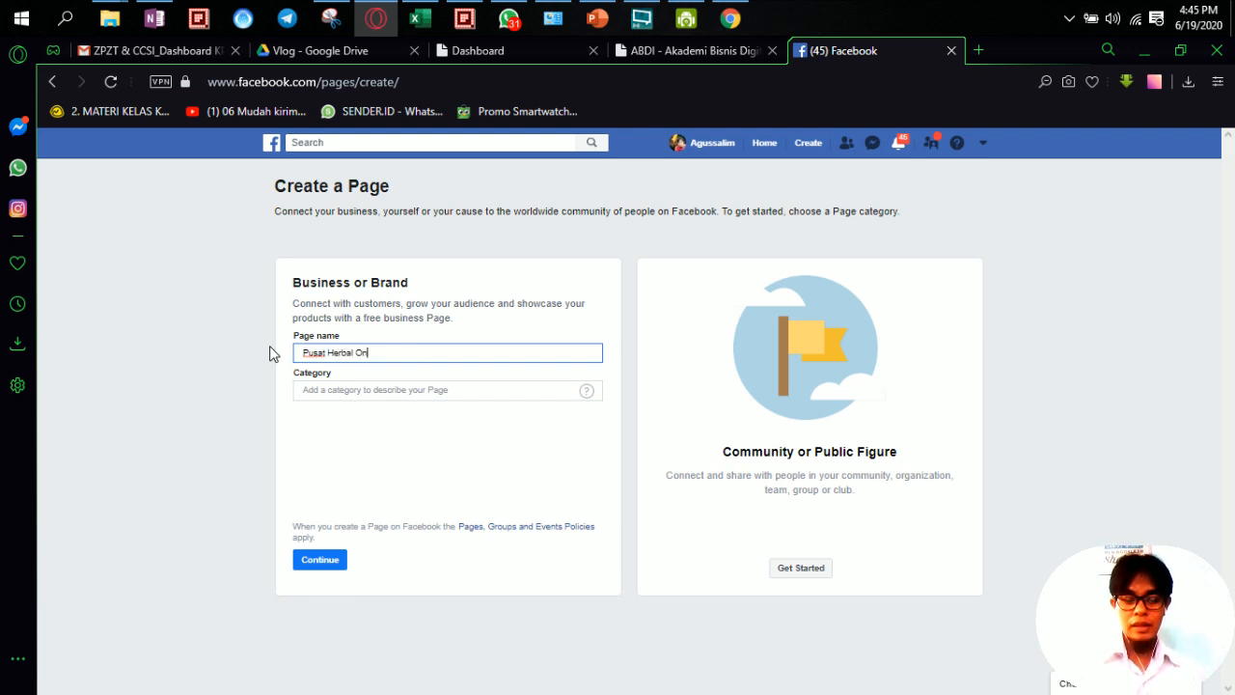
pyautogui.write('Herbal Online')
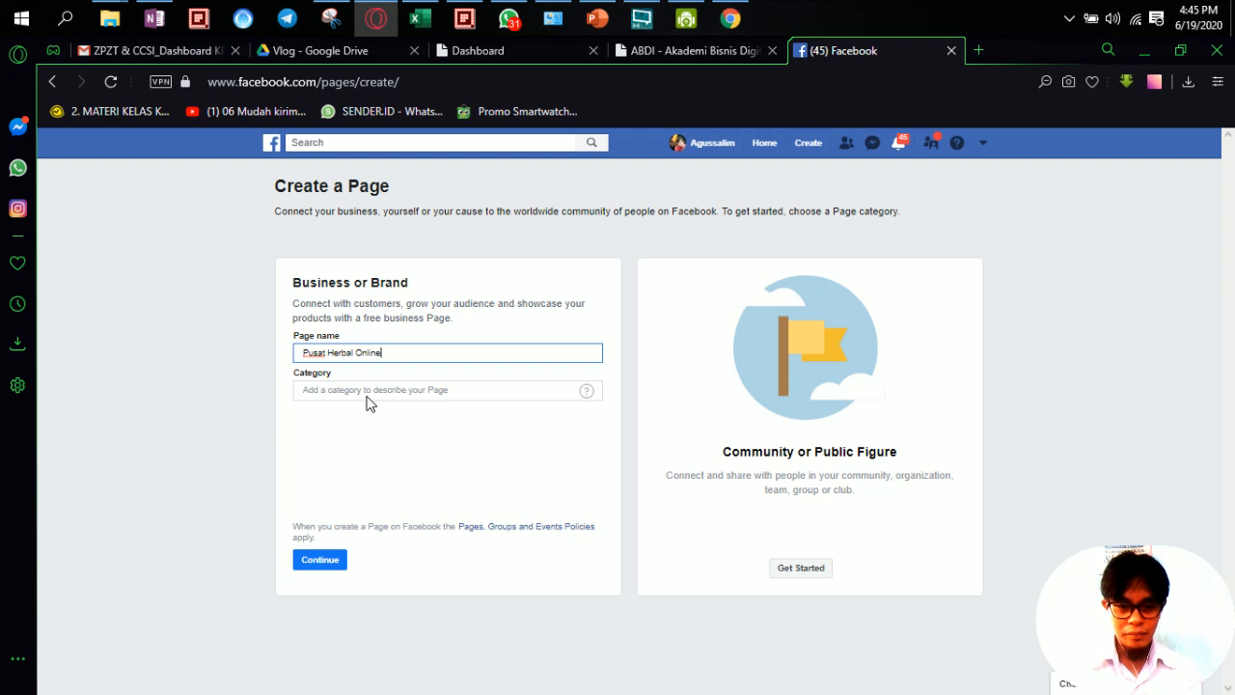
# Step: Set the page category to Medical & Health
pyautogui.click(367, 392)
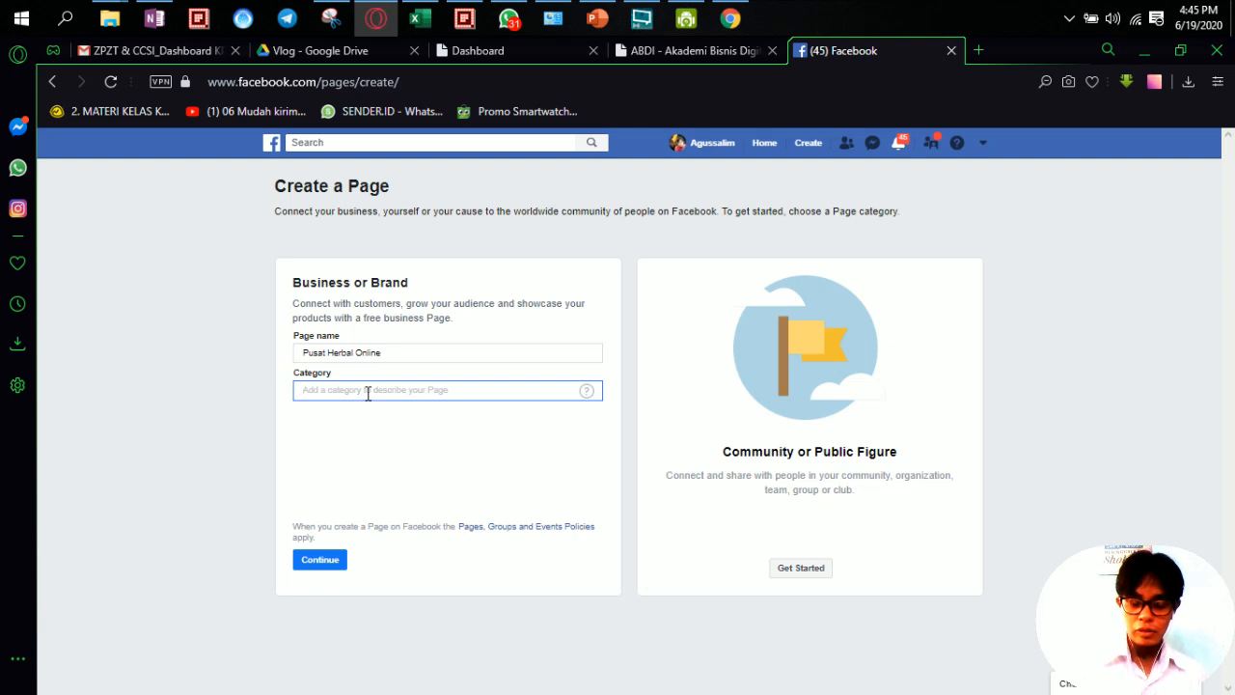
pyautogui.write('med')
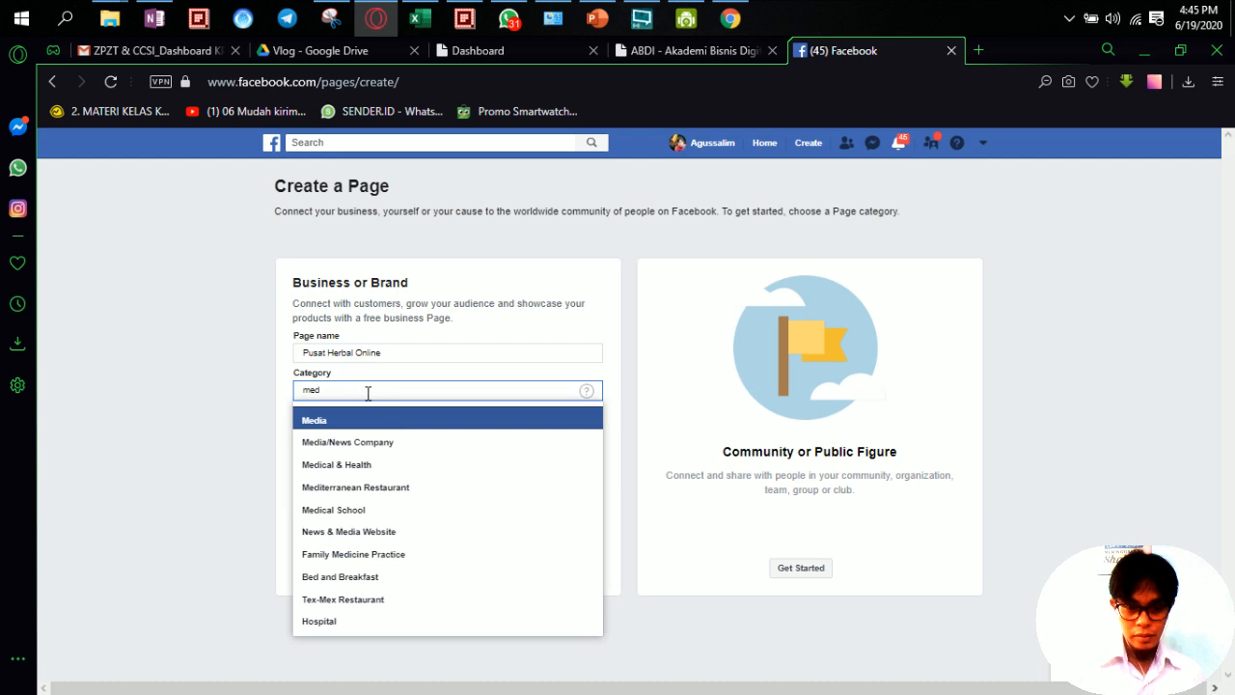
pyautogui.click(376, 467)
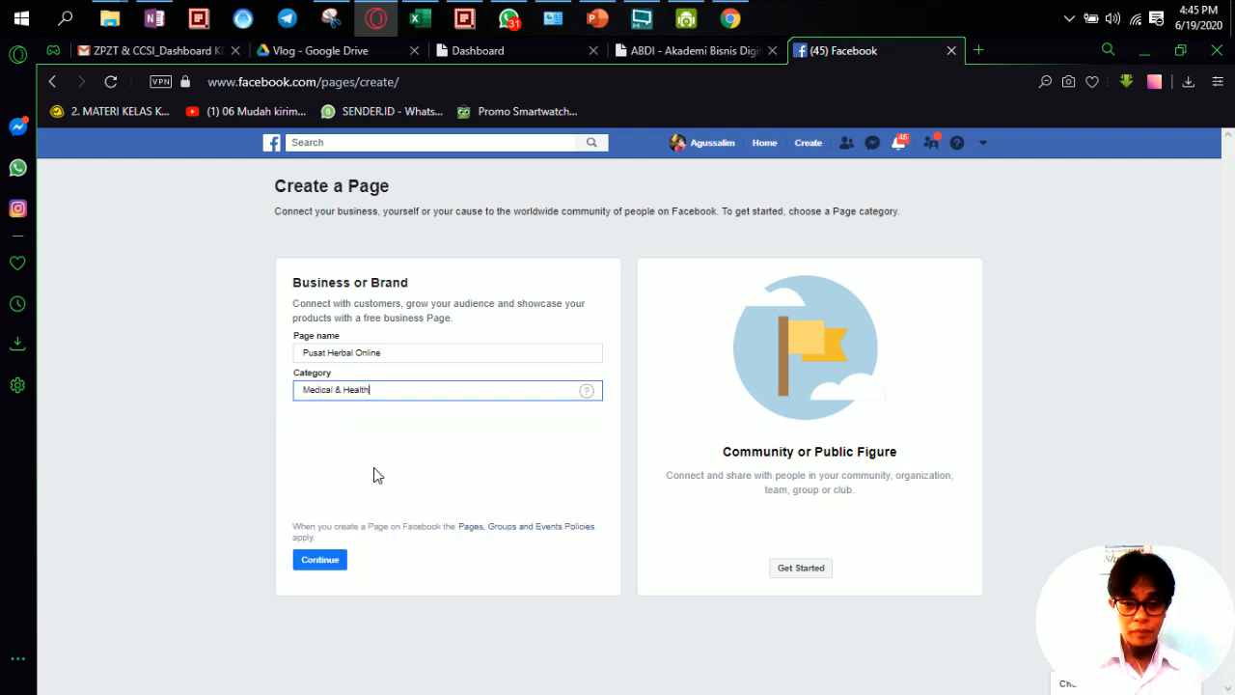
pyautogui.click(390, 420)
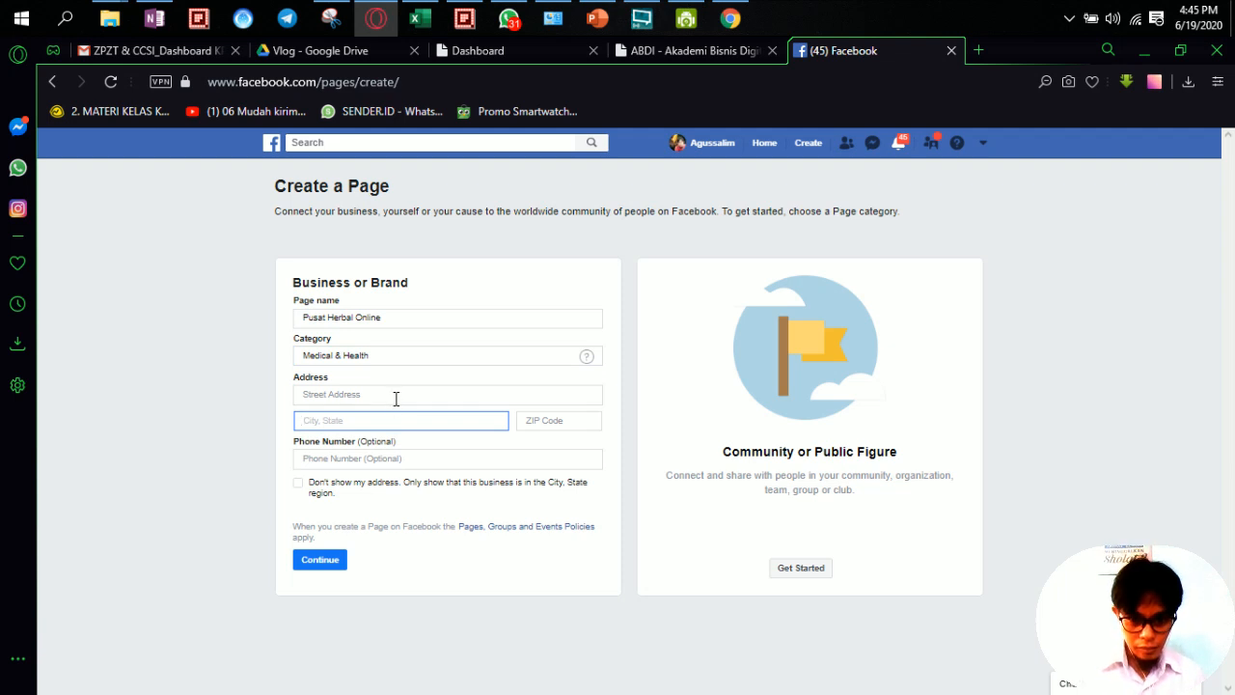
# Step: Autofill the saved business details, set the city to Makassar, hide the street address, and submit
pyautogui.click(396, 396)
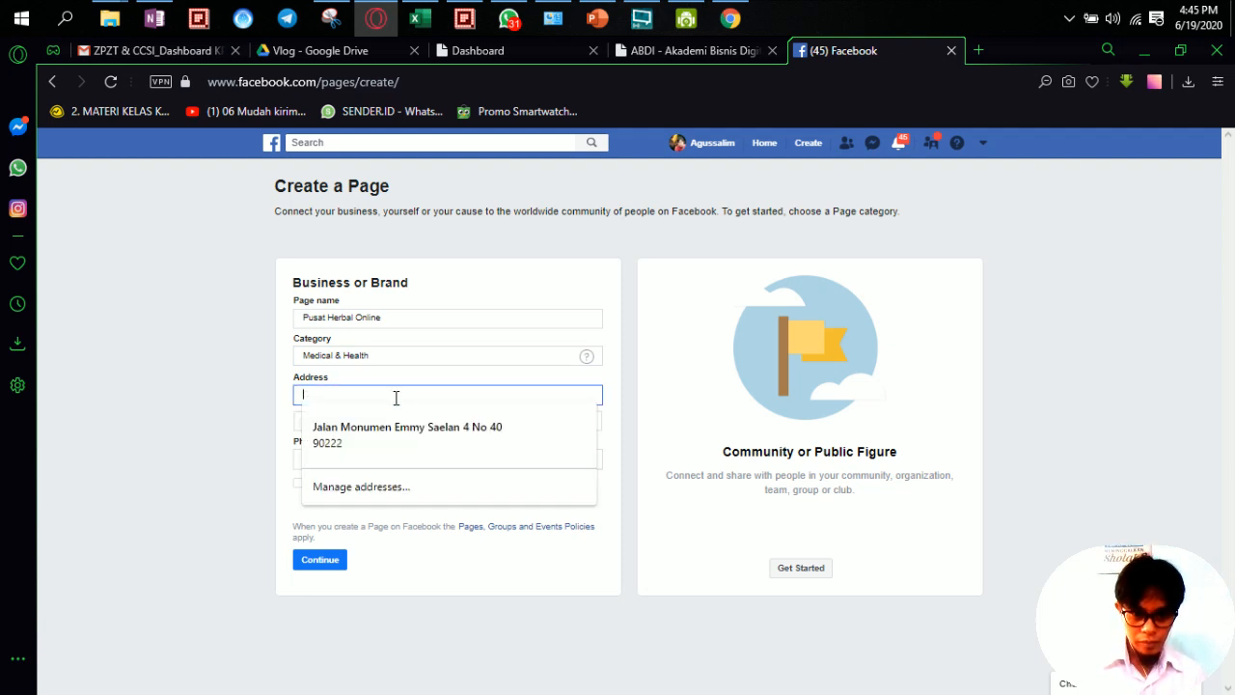
pyautogui.click(450, 428)
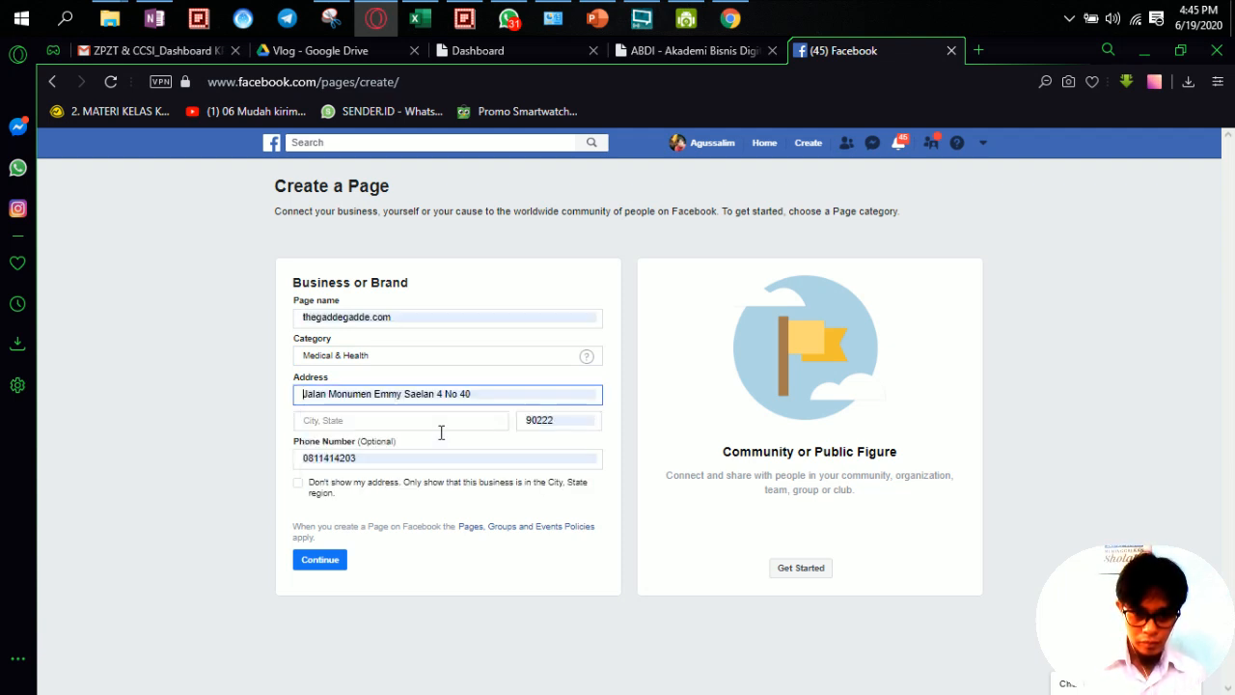
pyautogui.click(321, 567)
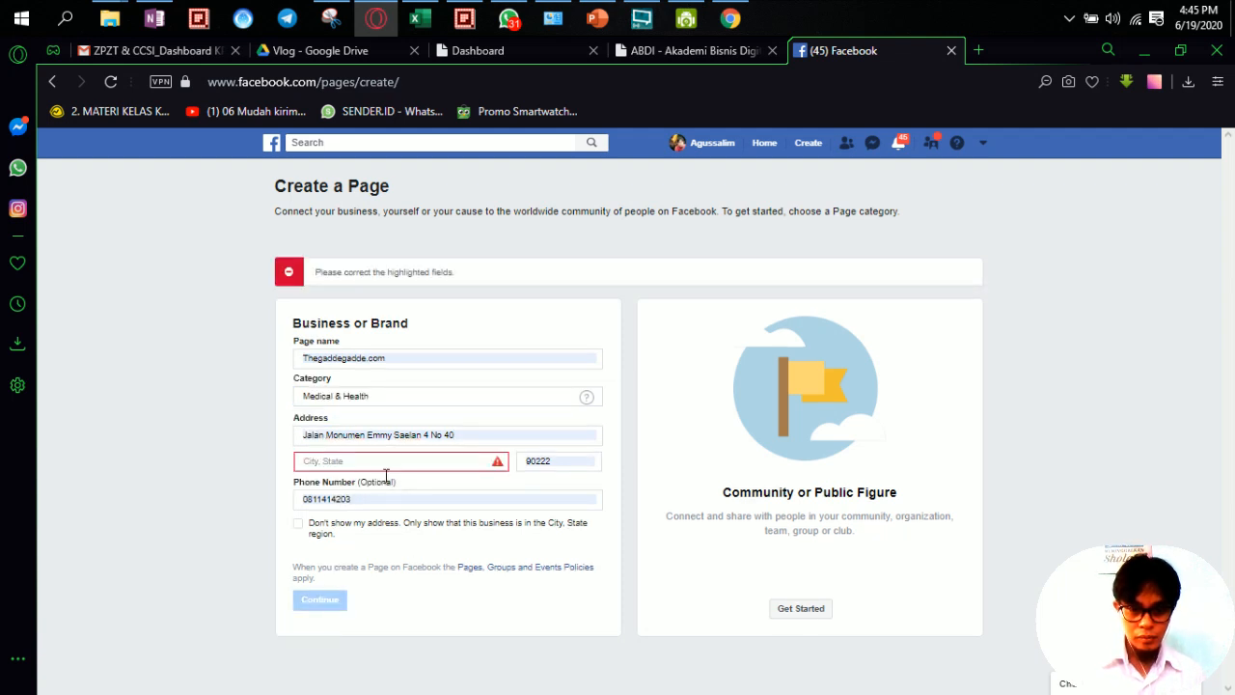
pyautogui.click(385, 464)
pyautogui.write('mak')
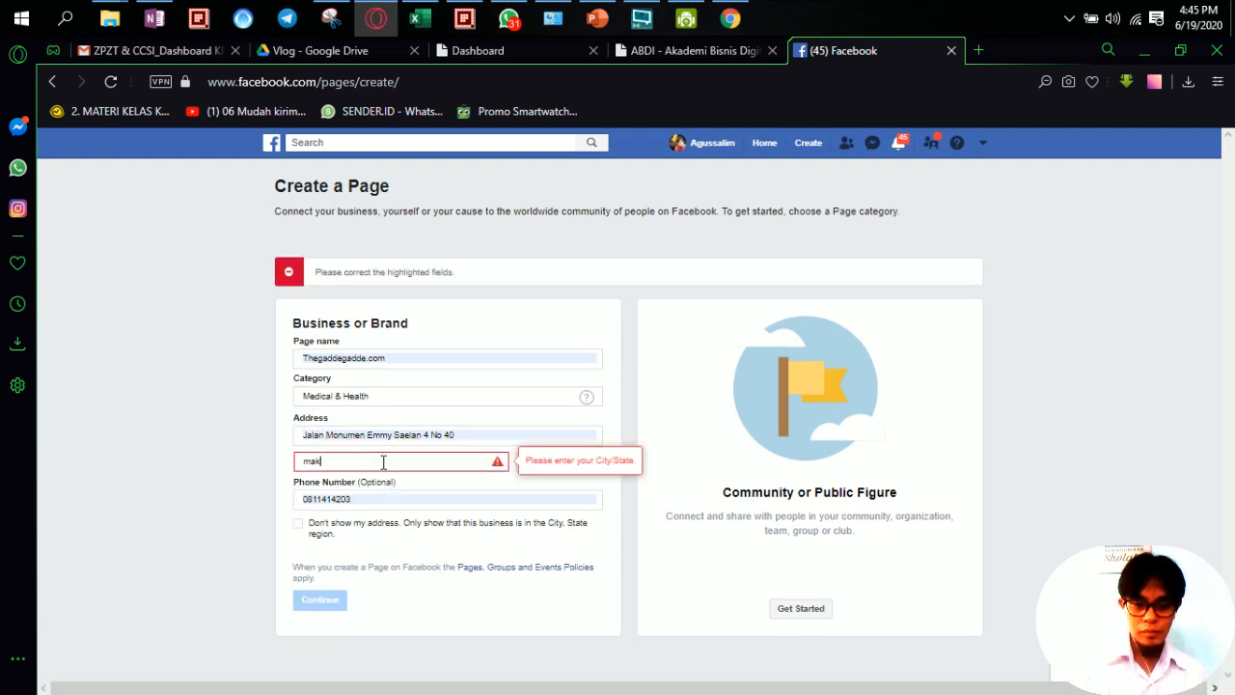
pyautogui.write('assar')
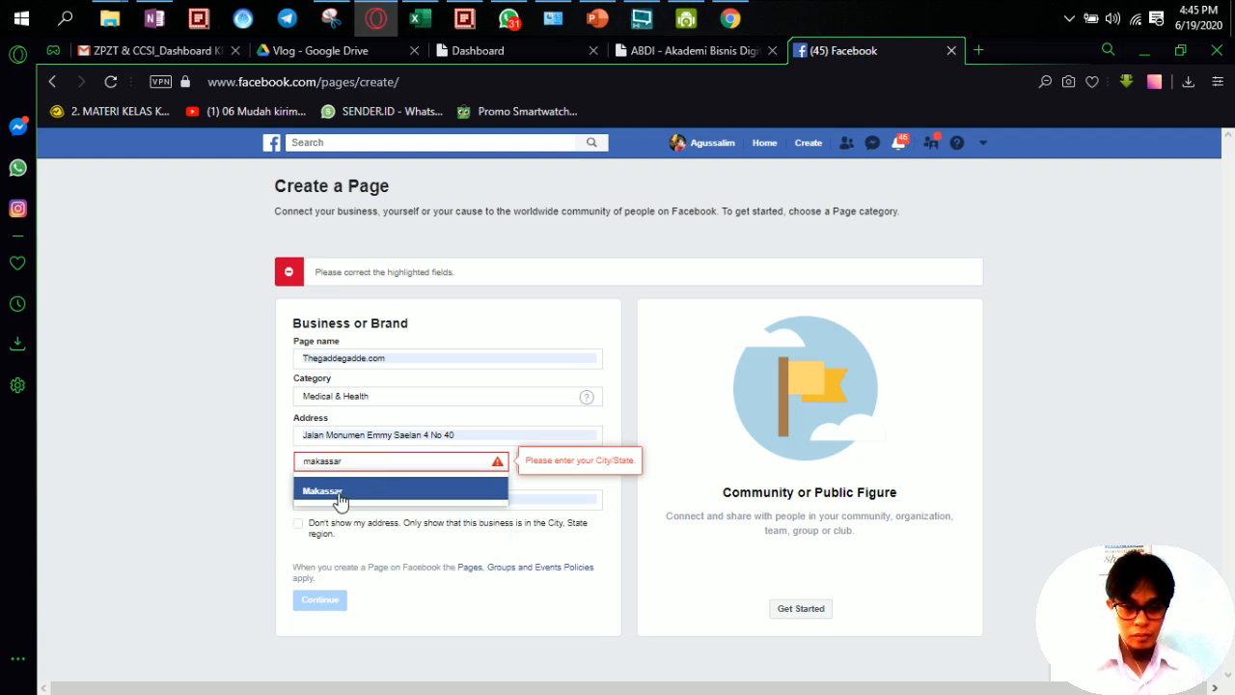
pyautogui.click(338, 496)
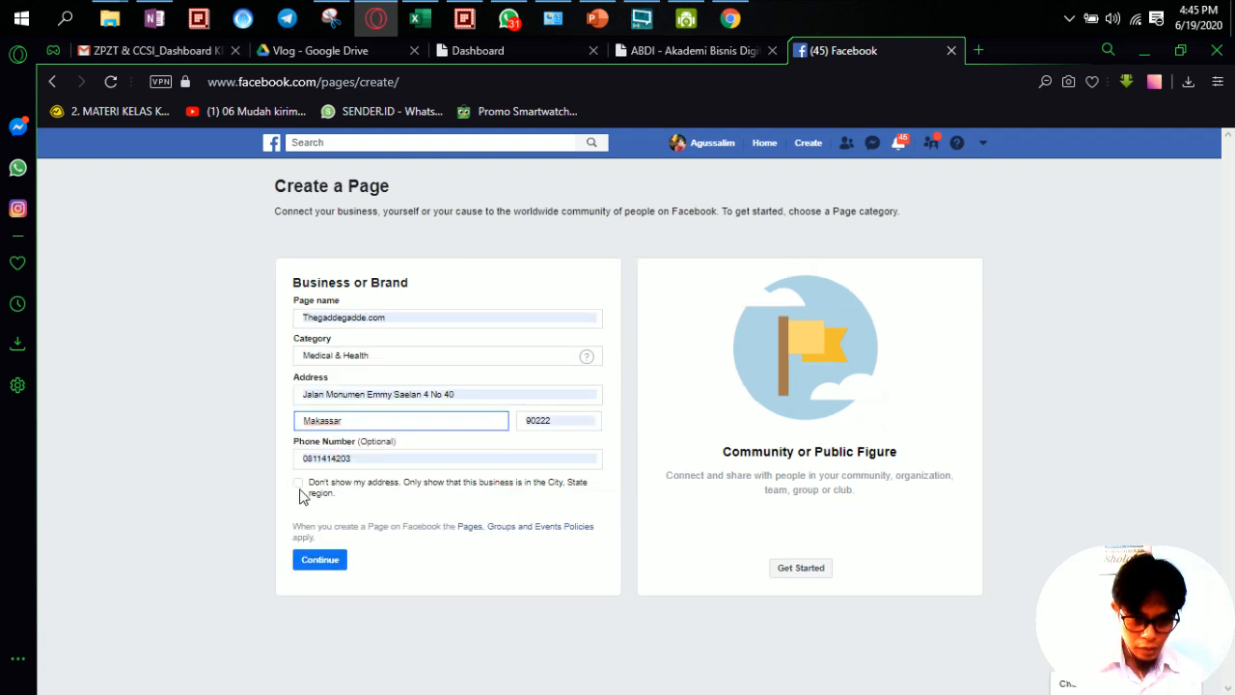
pyautogui.click(299, 493)
pyautogui.click(326, 564)
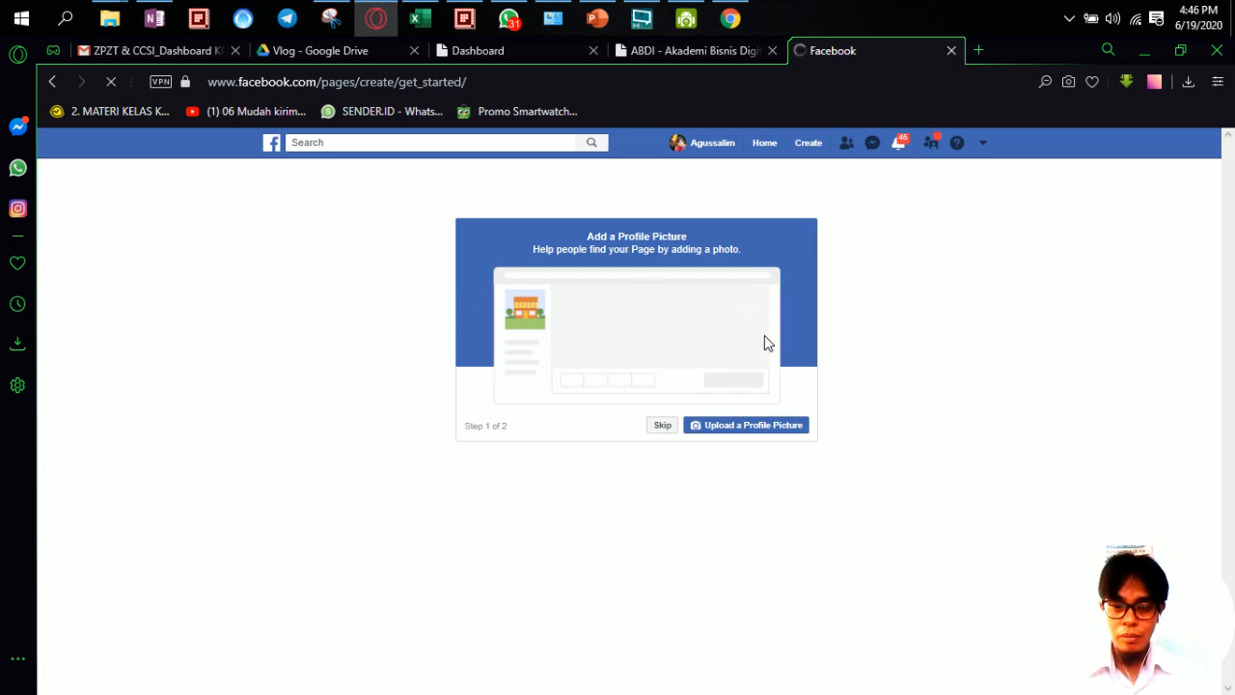
# Step: Skip the profile picture and cover photo steps and dismiss the page setup tip
pyautogui.click(663, 426)
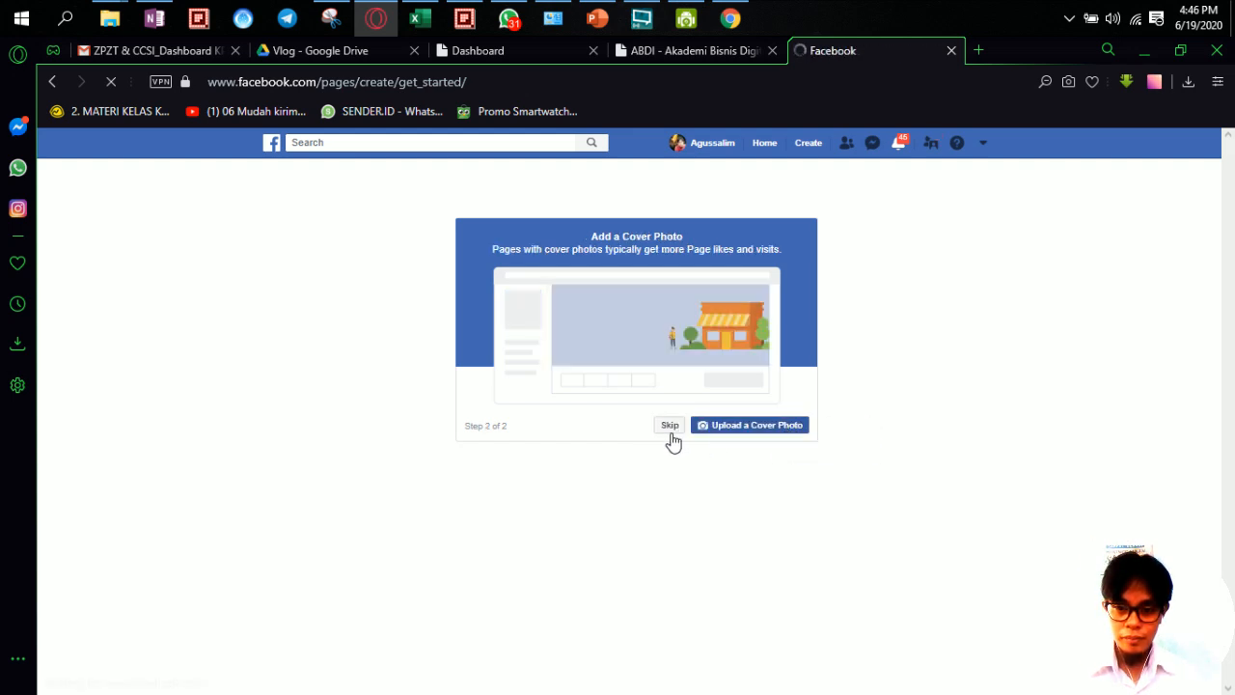
pyautogui.click(669, 426)
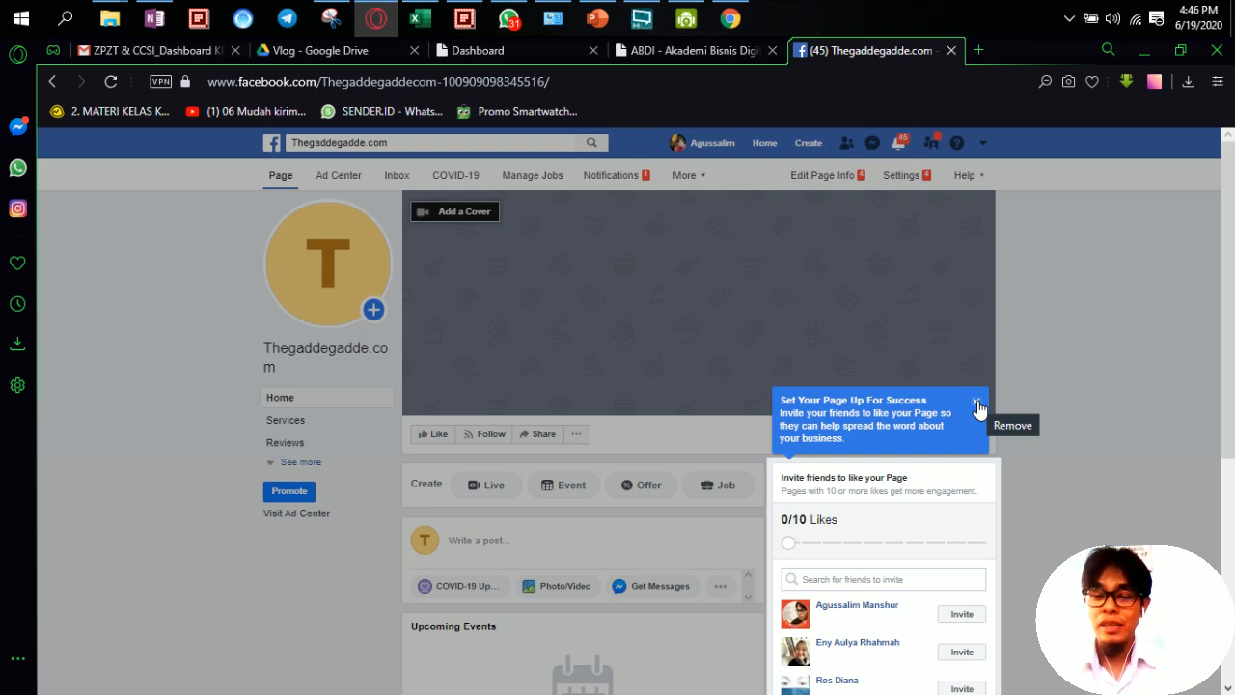
pyautogui.click(976, 403)
pyautogui.scroll(-2, 1025, 439)
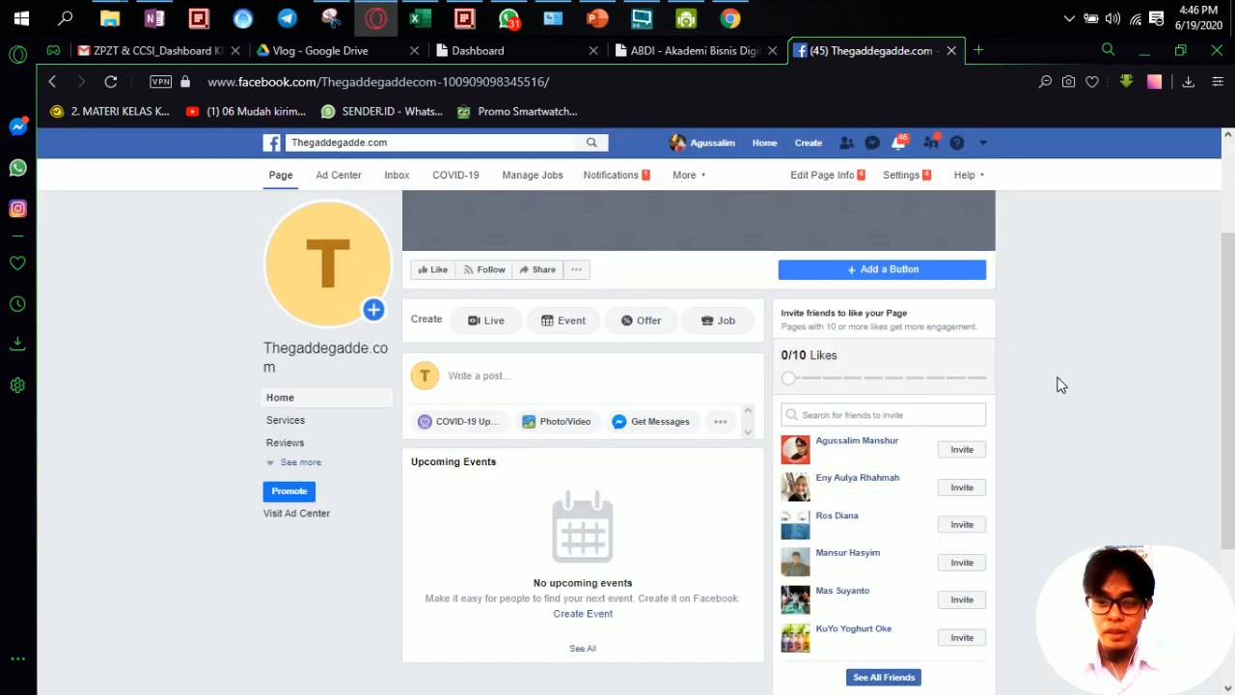
pyautogui.scroll(2, 1067, 368)
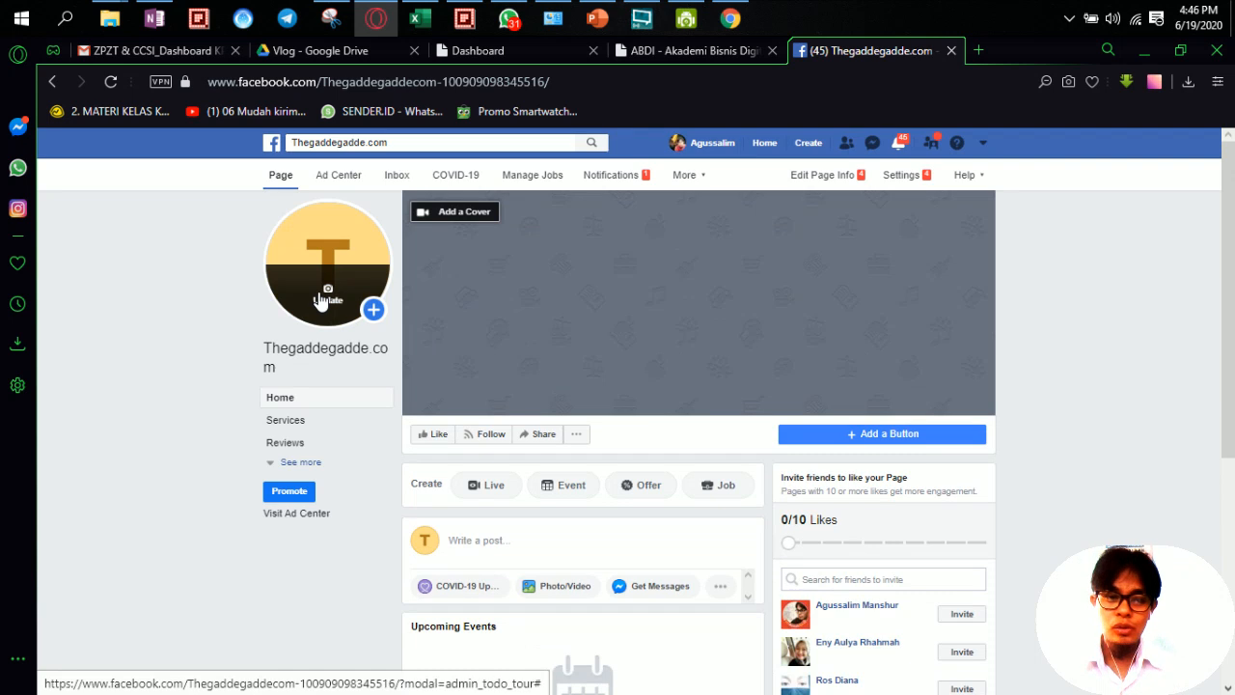
pyautogui.moveTo(318, 281)
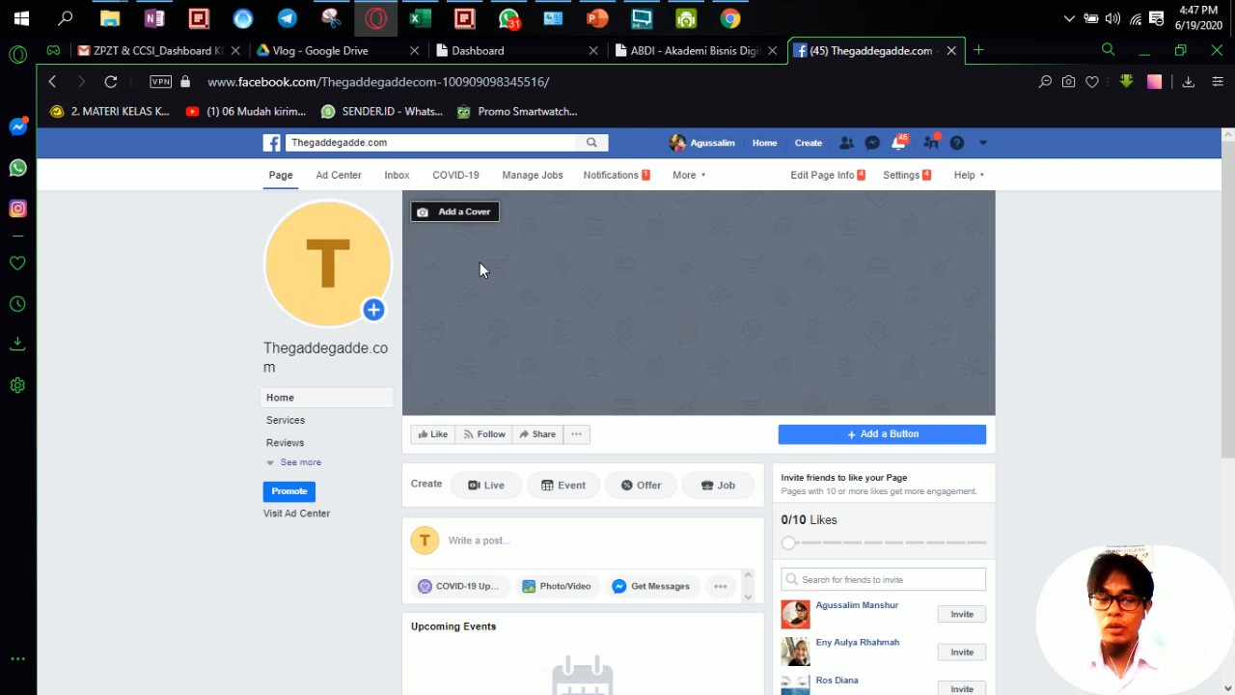
pyautogui.click(978, 50)
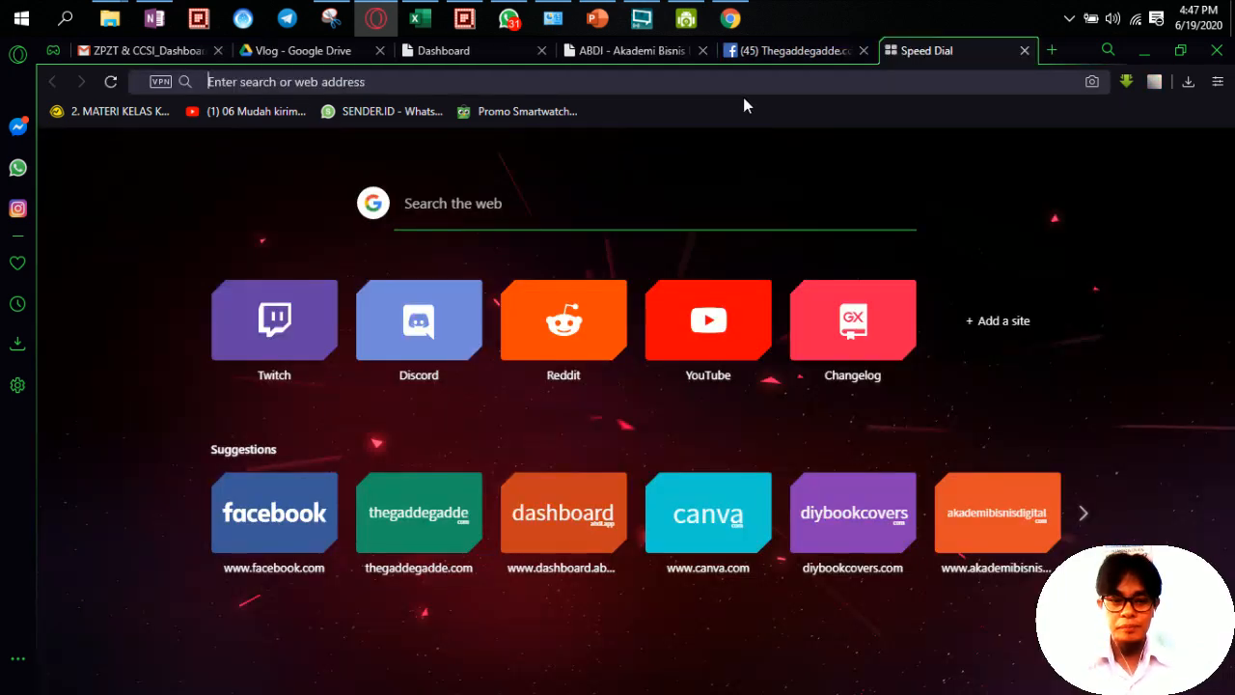
# Step: Load canva.com in the new browser tab
pyautogui.write('can')
pyautogui.press('Right')
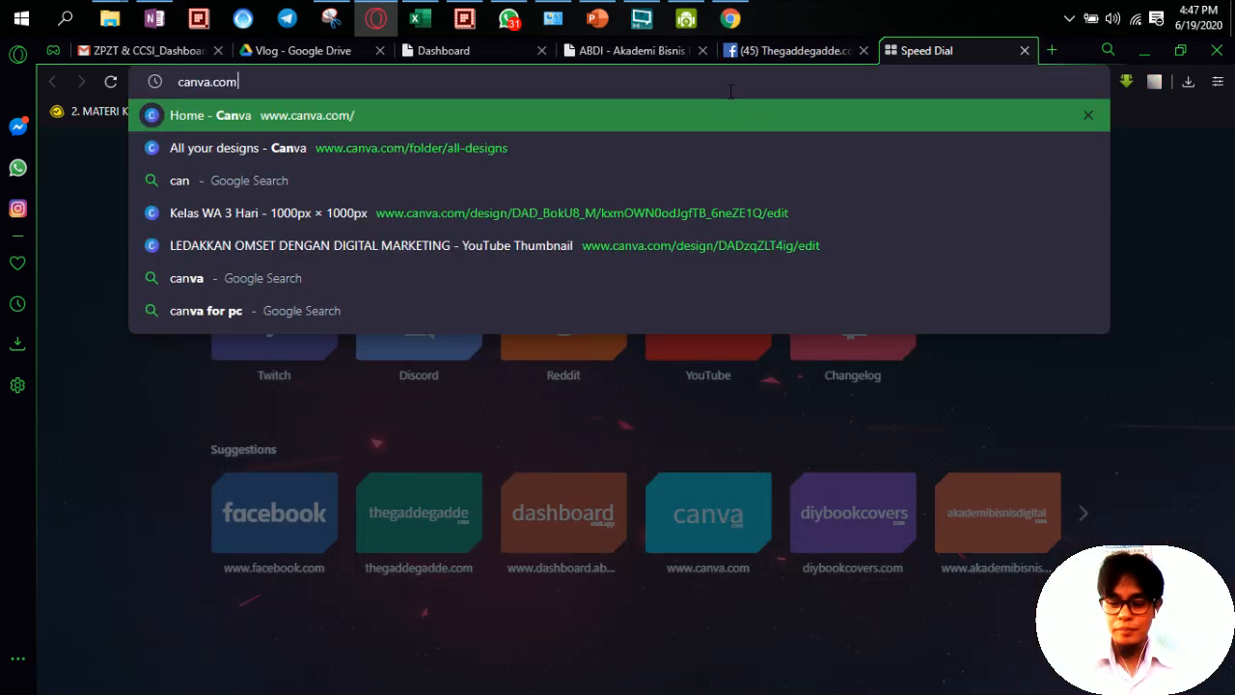
pyautogui.press('Return')
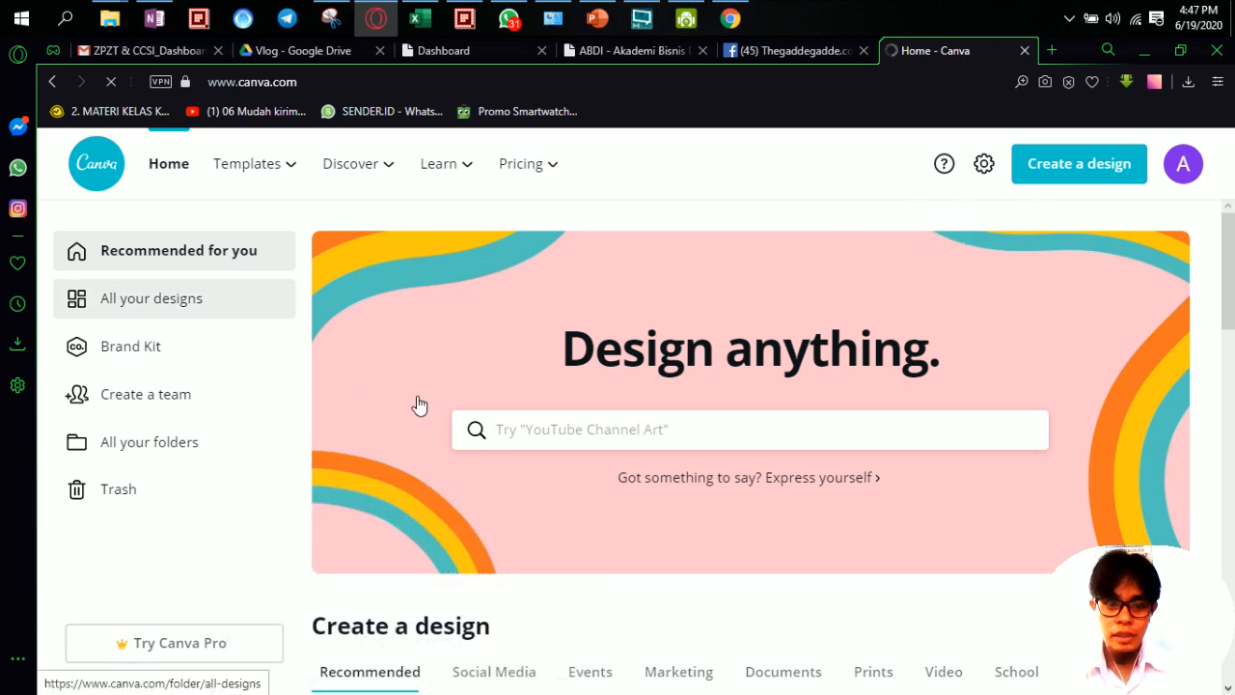
# Step: Search Canva's templates for 'facebook logo'
pyautogui.click(539, 427)
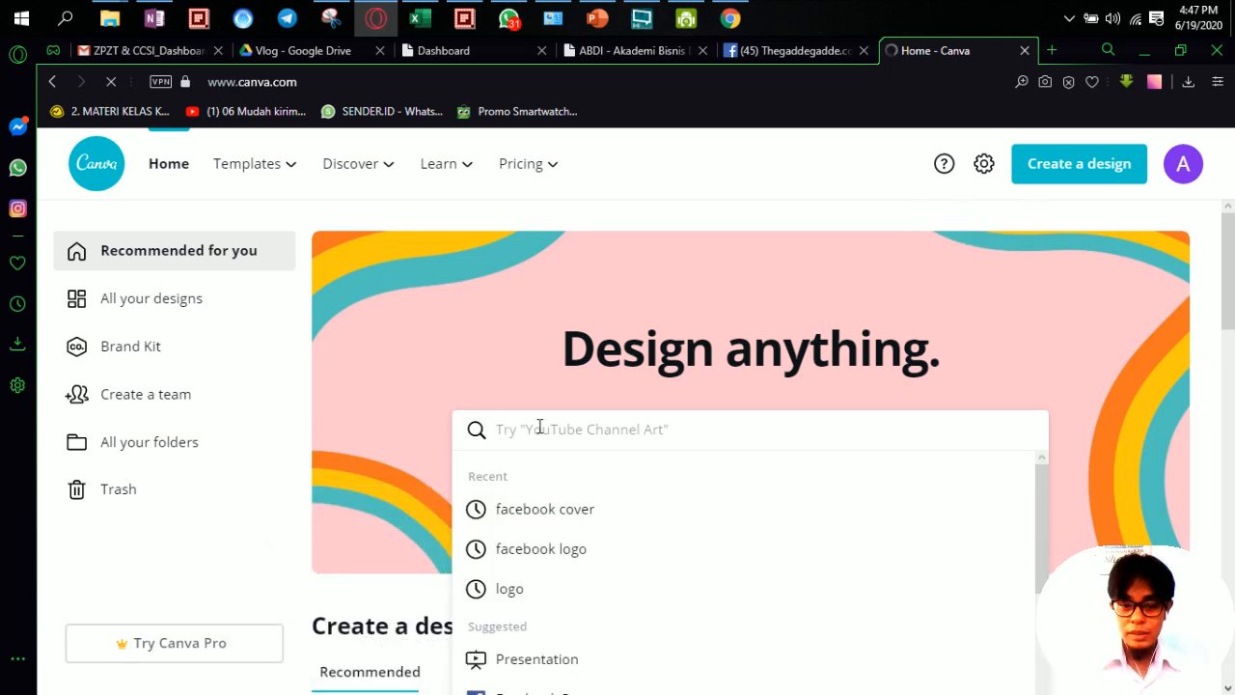
pyautogui.write('log')
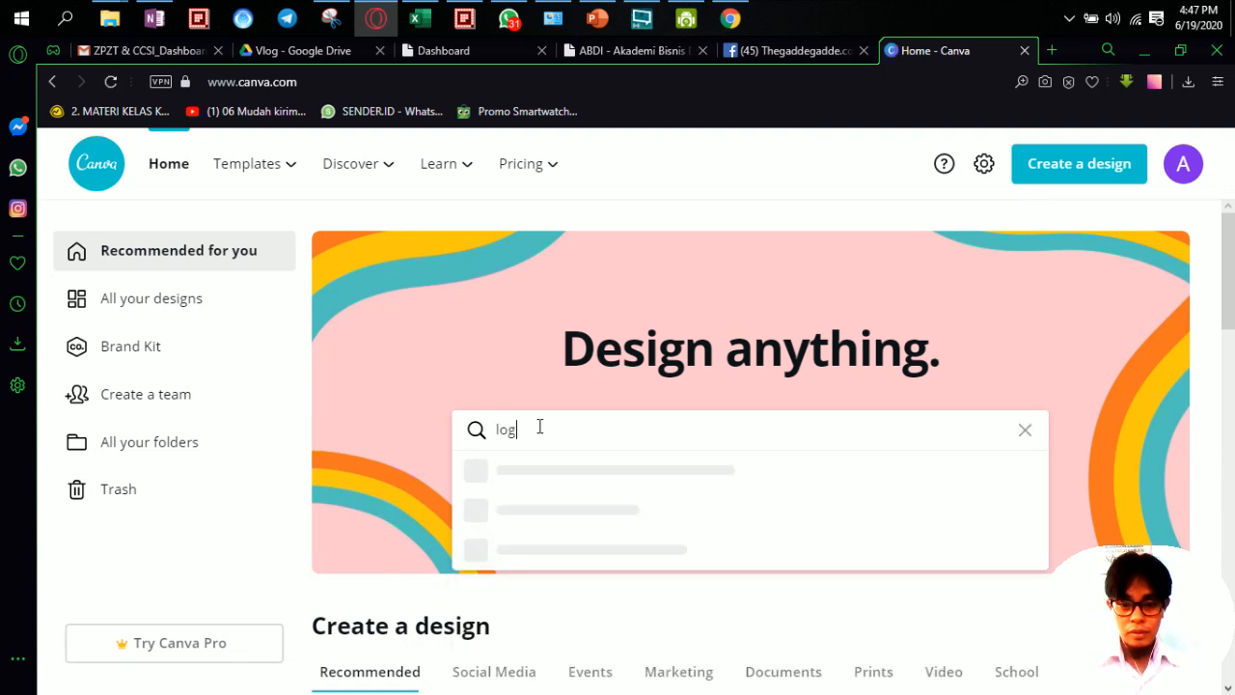
pyautogui.write('o')
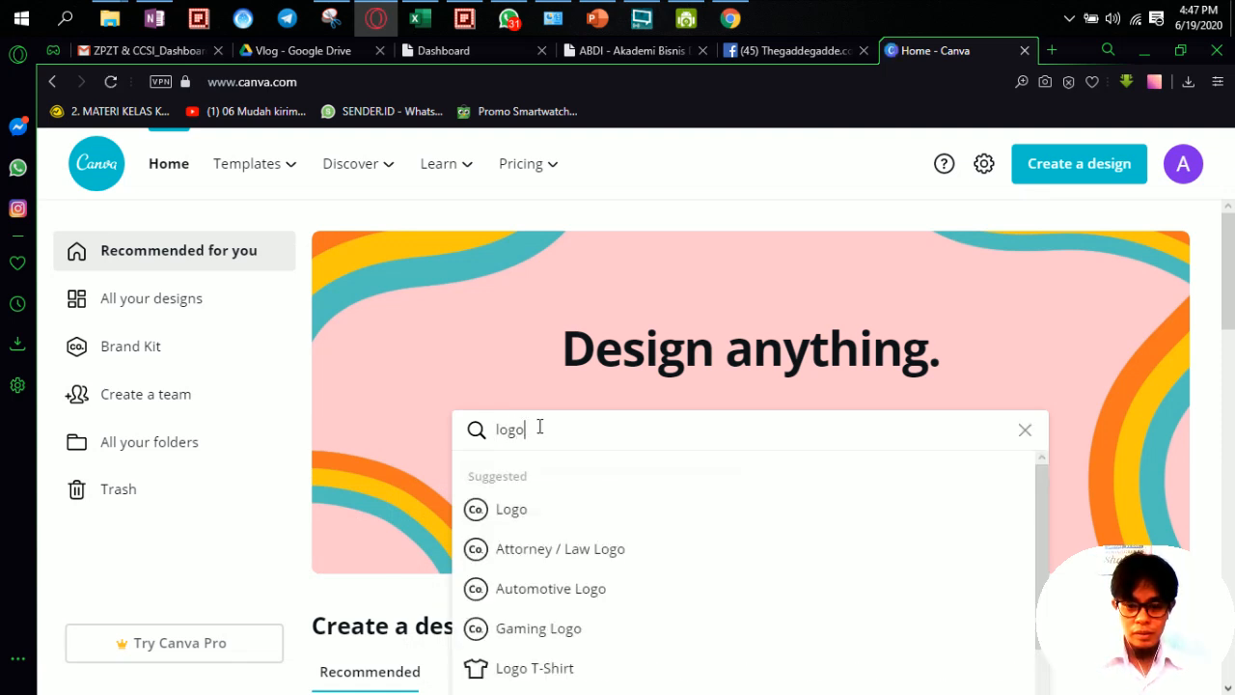
pyautogui.write(' face')
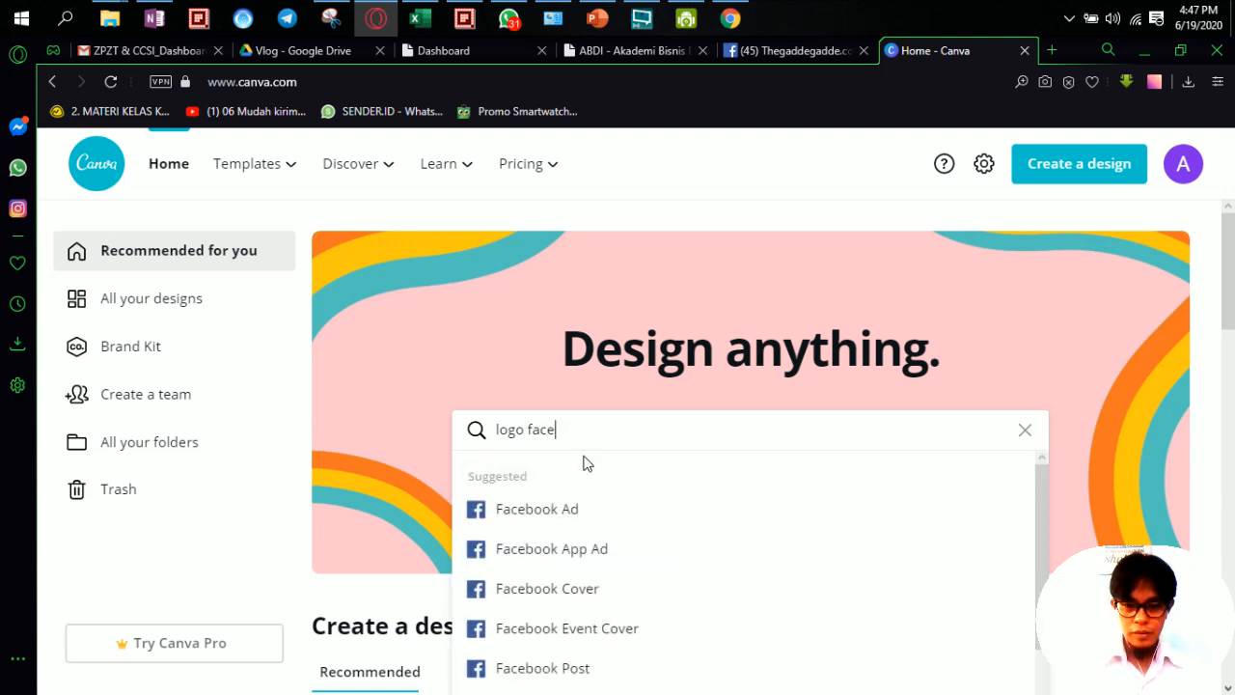
pyautogui.write('b')
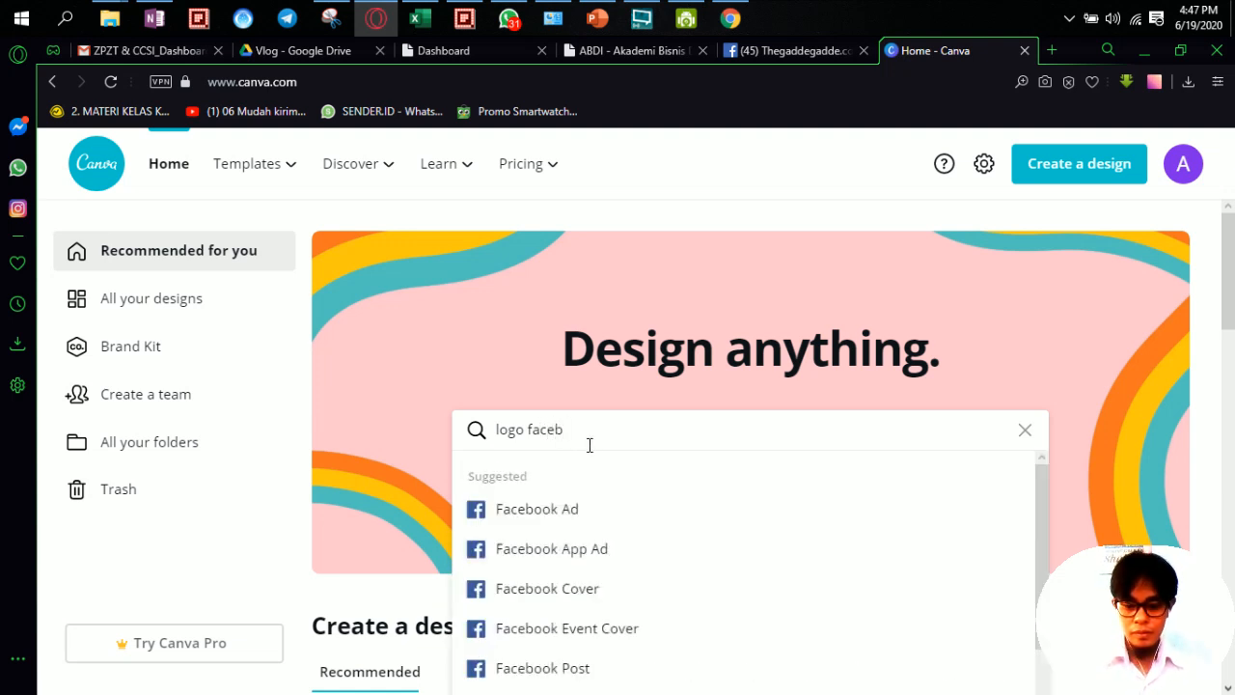
pyautogui.write('ook')
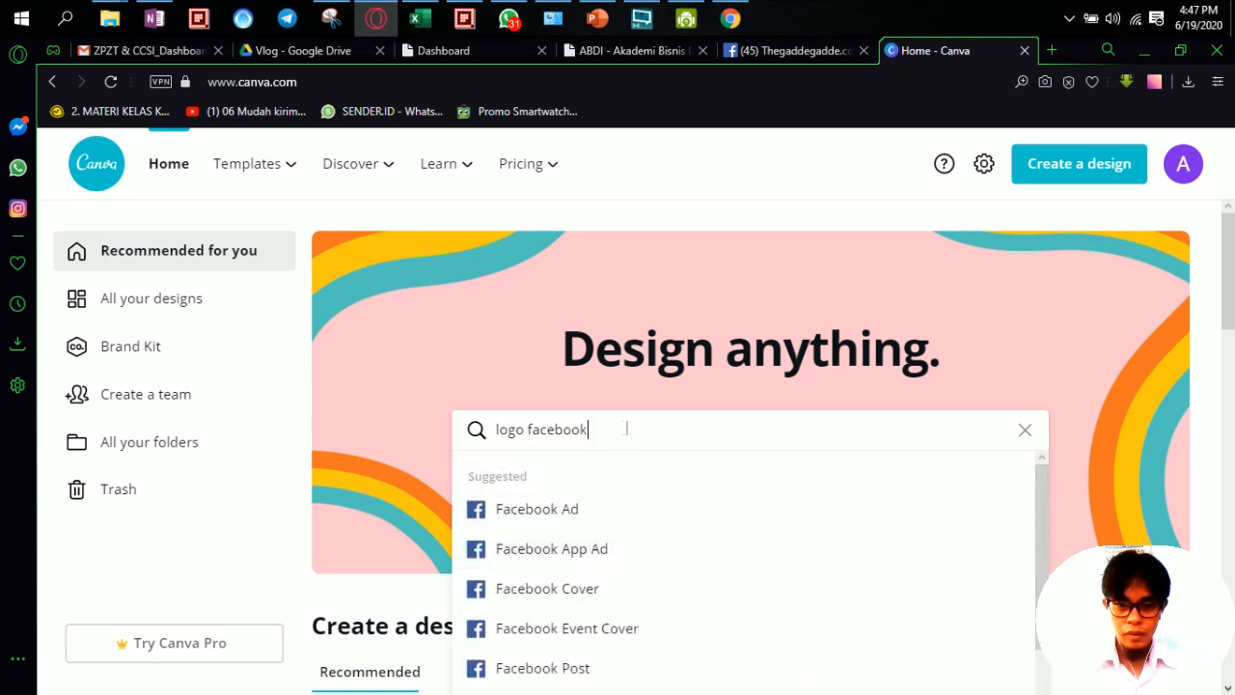
pyautogui.moveTo(626, 428); pyautogui.dragTo(426, 421)
pyautogui.write('face')
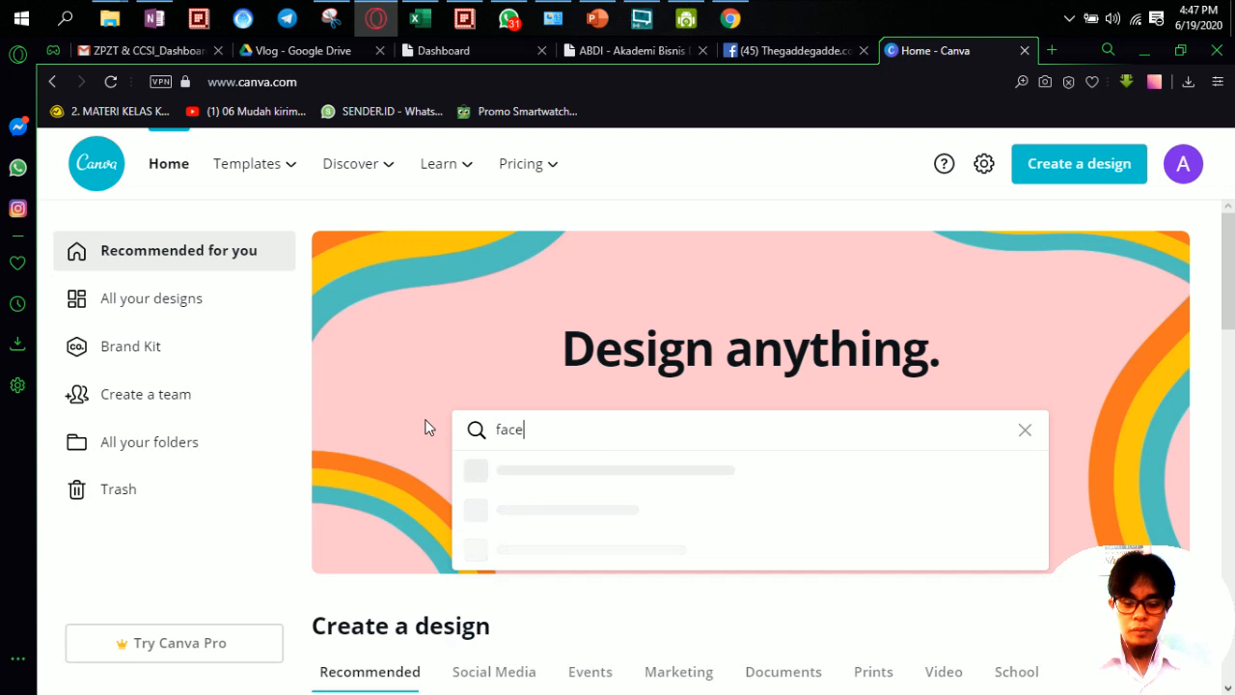
pyautogui.write('book logo')
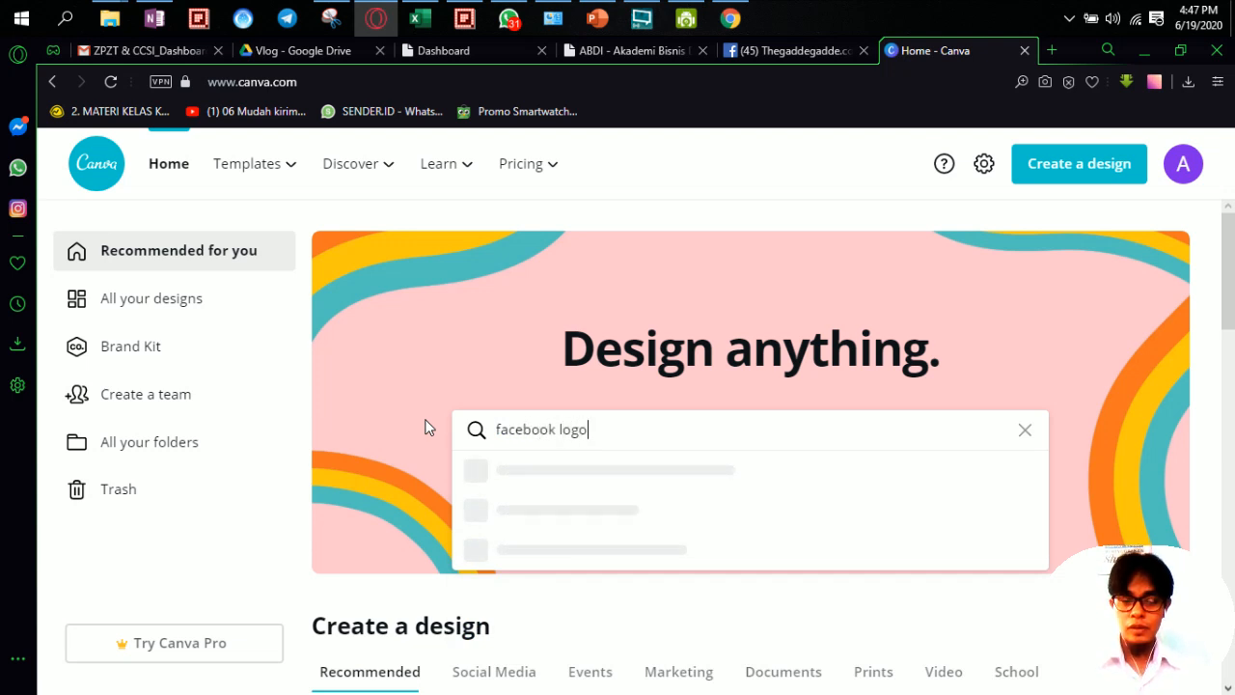
pyautogui.press('Return')
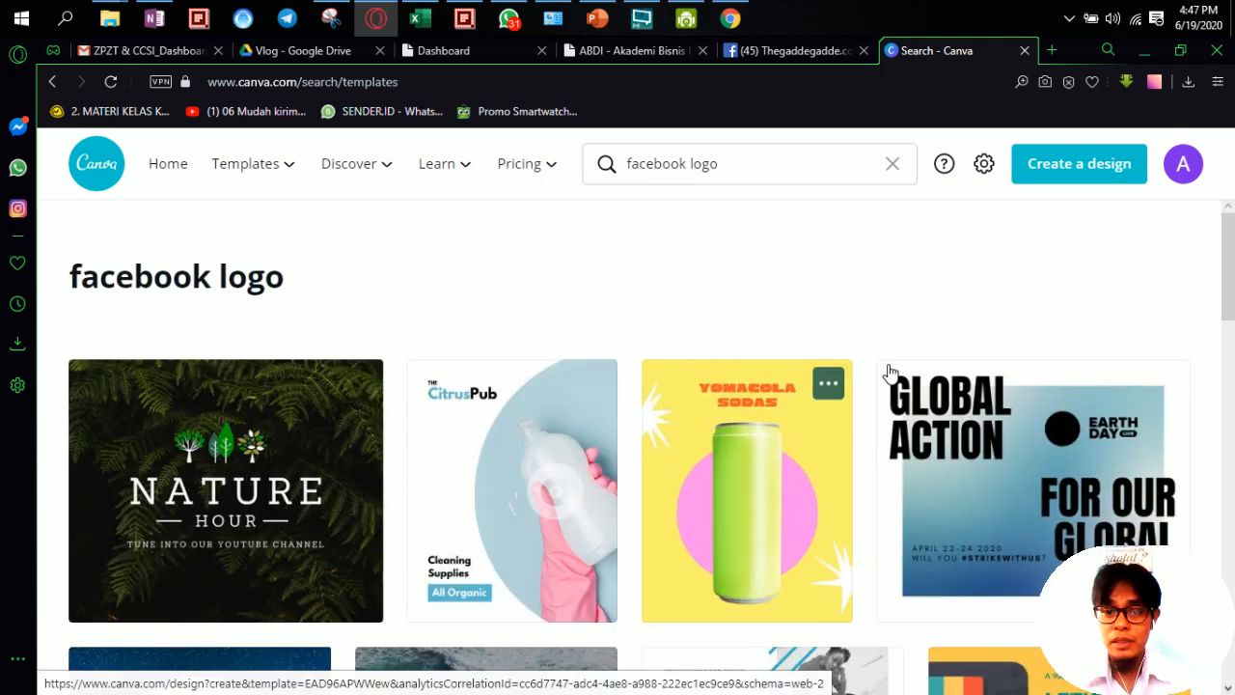
pyautogui.scroll(-1, 889, 372)
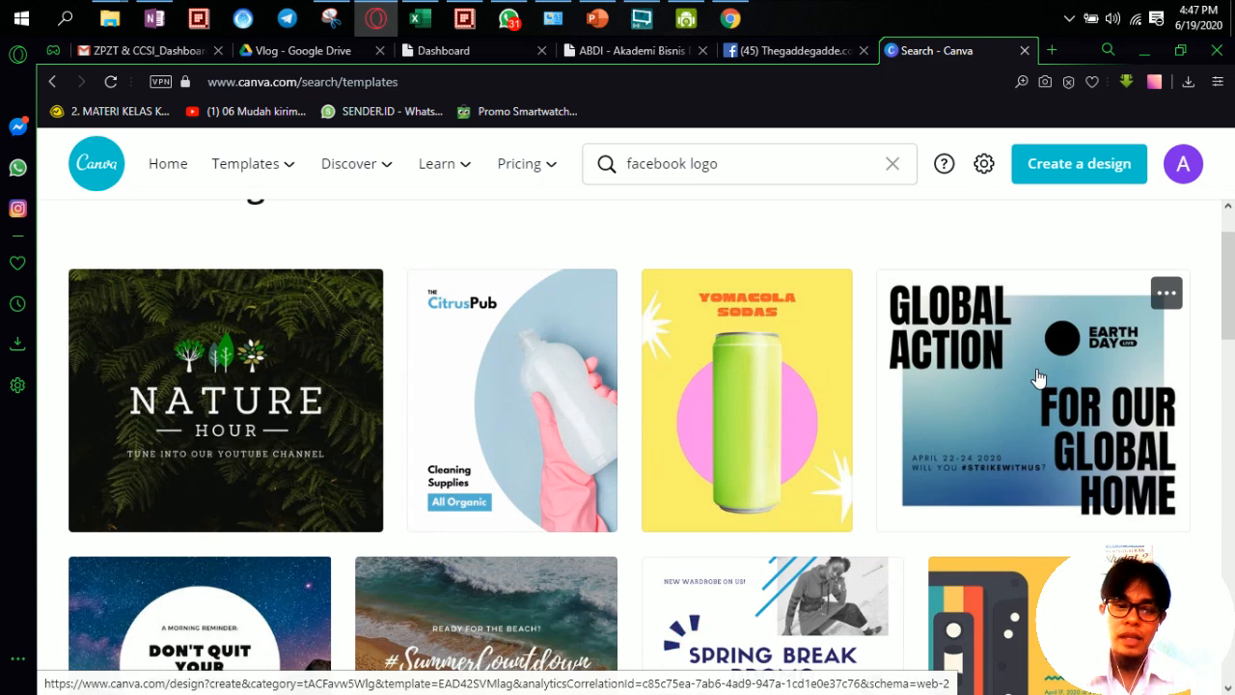
# Step: Open the Yomacola soda template, change its heading to THE GADDEGADDE.COM, and widen the heading box
pyautogui.click(714, 392)
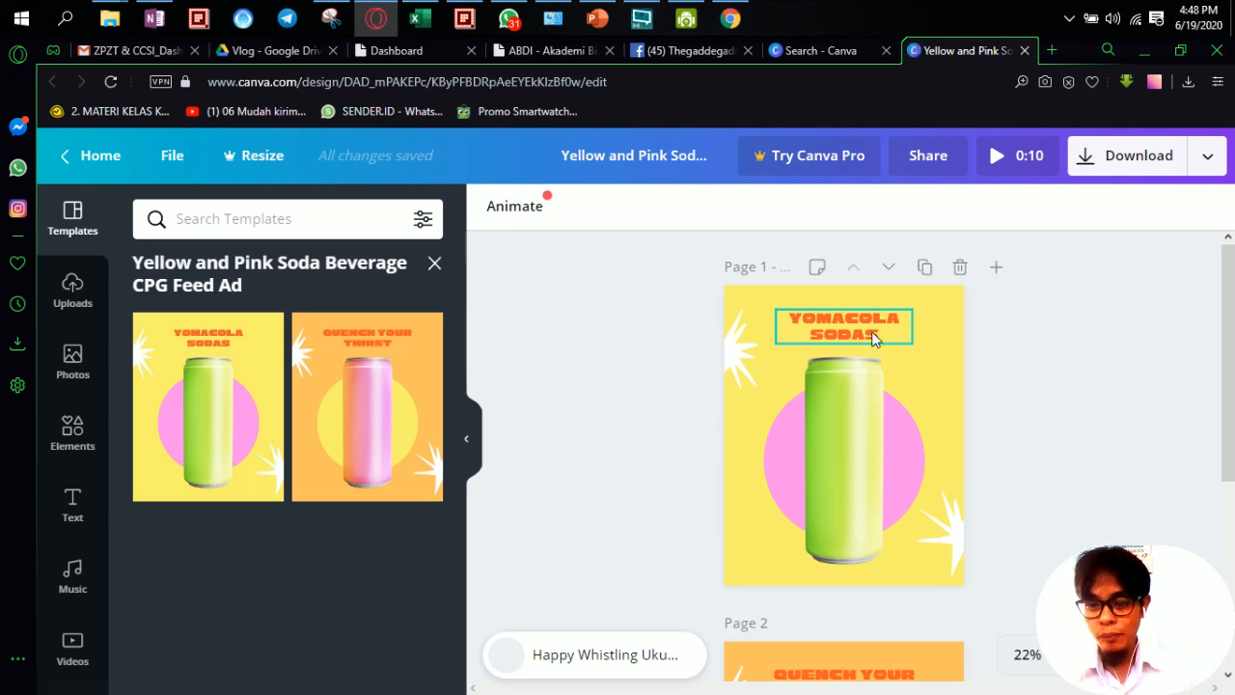
pyautogui.click(880, 337)
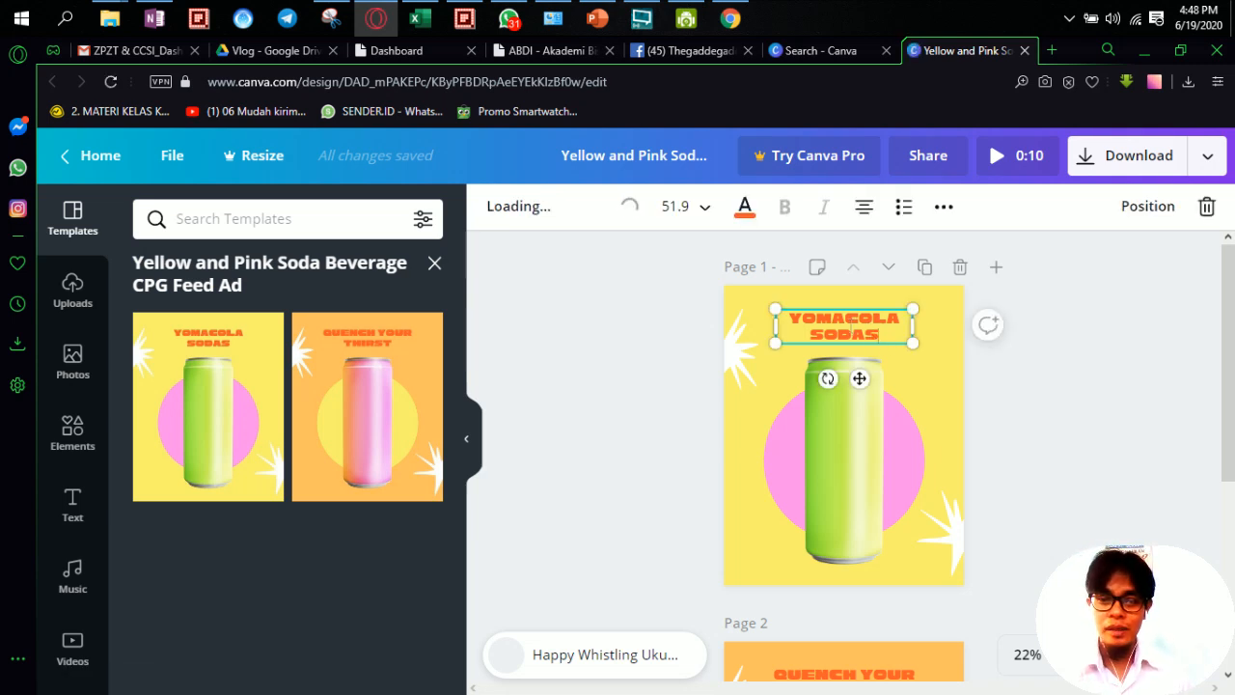
pyautogui.doubleClick(787, 318)
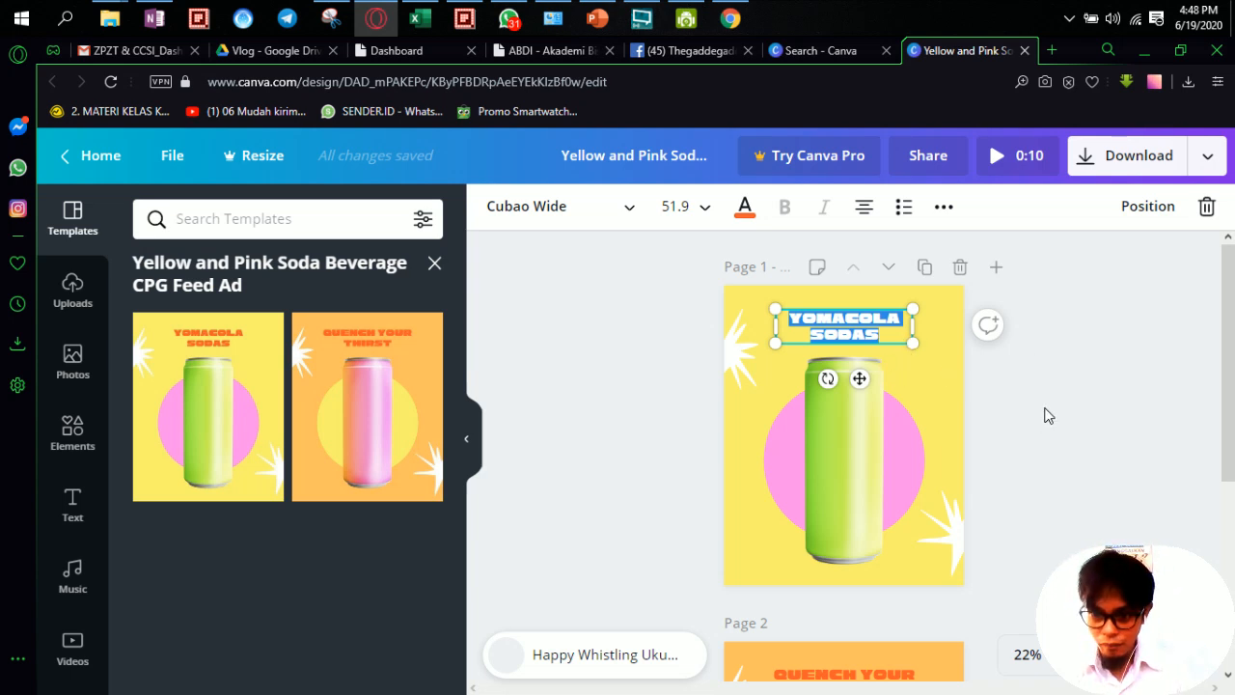
pyautogui.click(924, 362)
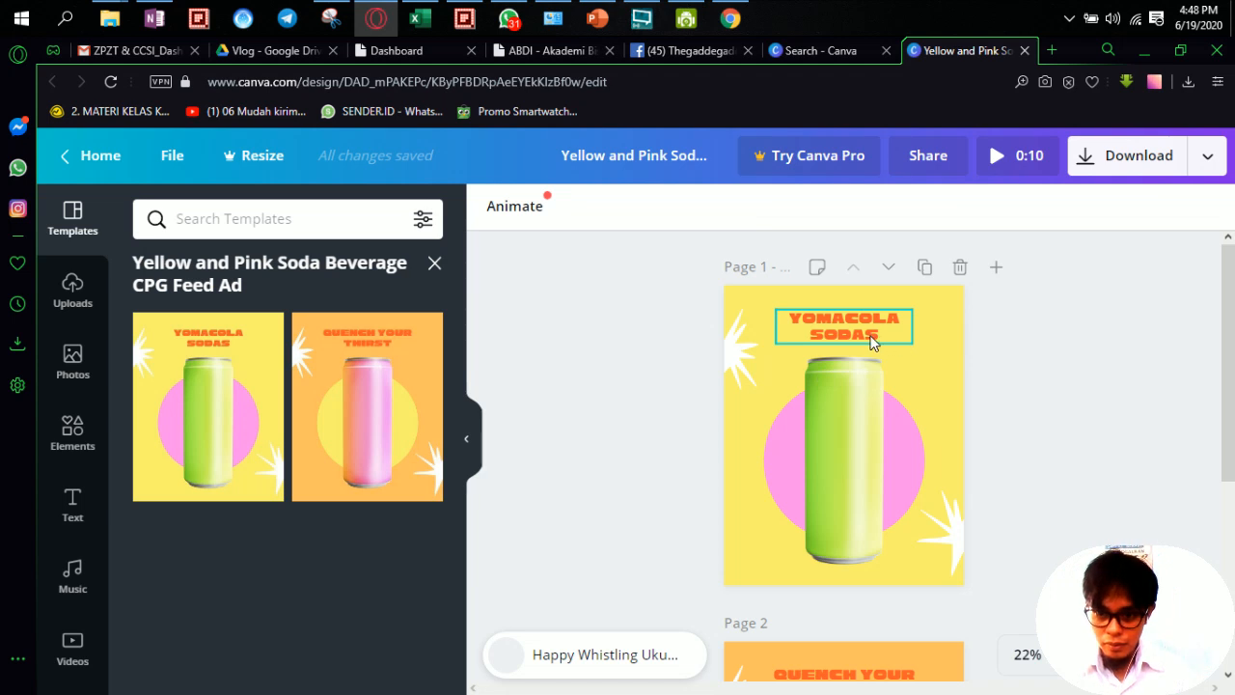
pyautogui.click(871, 341)
pyautogui.moveTo(879, 335); pyautogui.dragTo(787, 315)
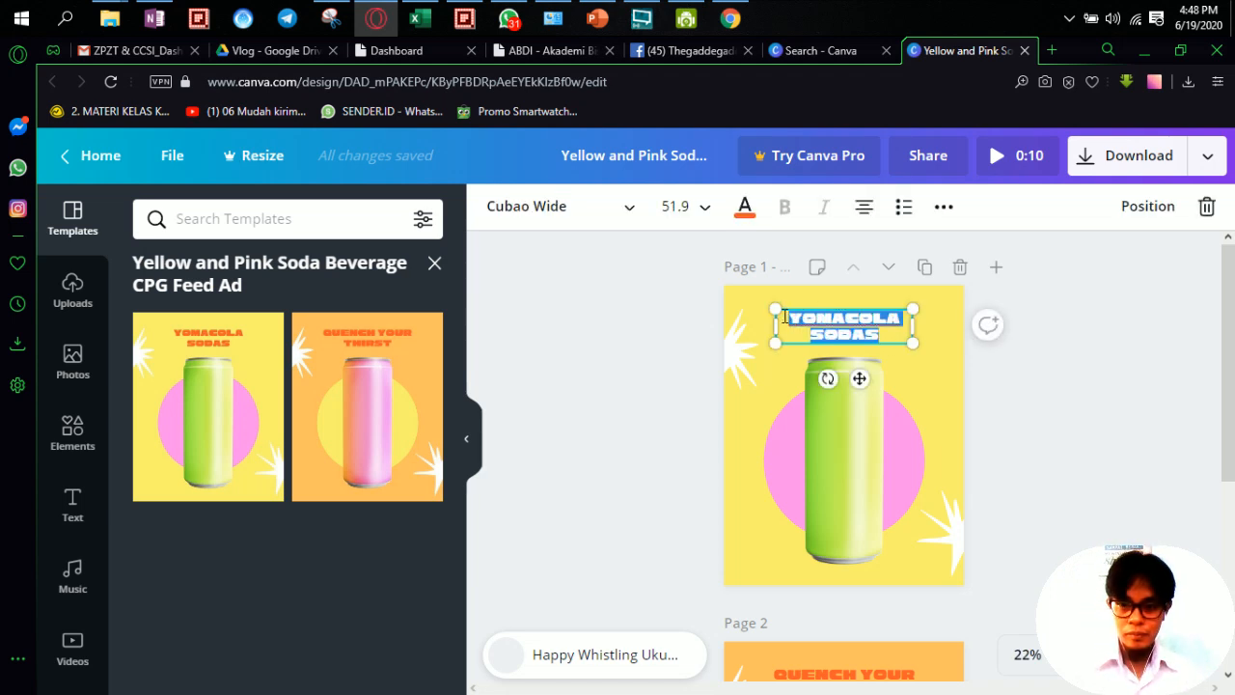
pyautogui.write('THE GAD')
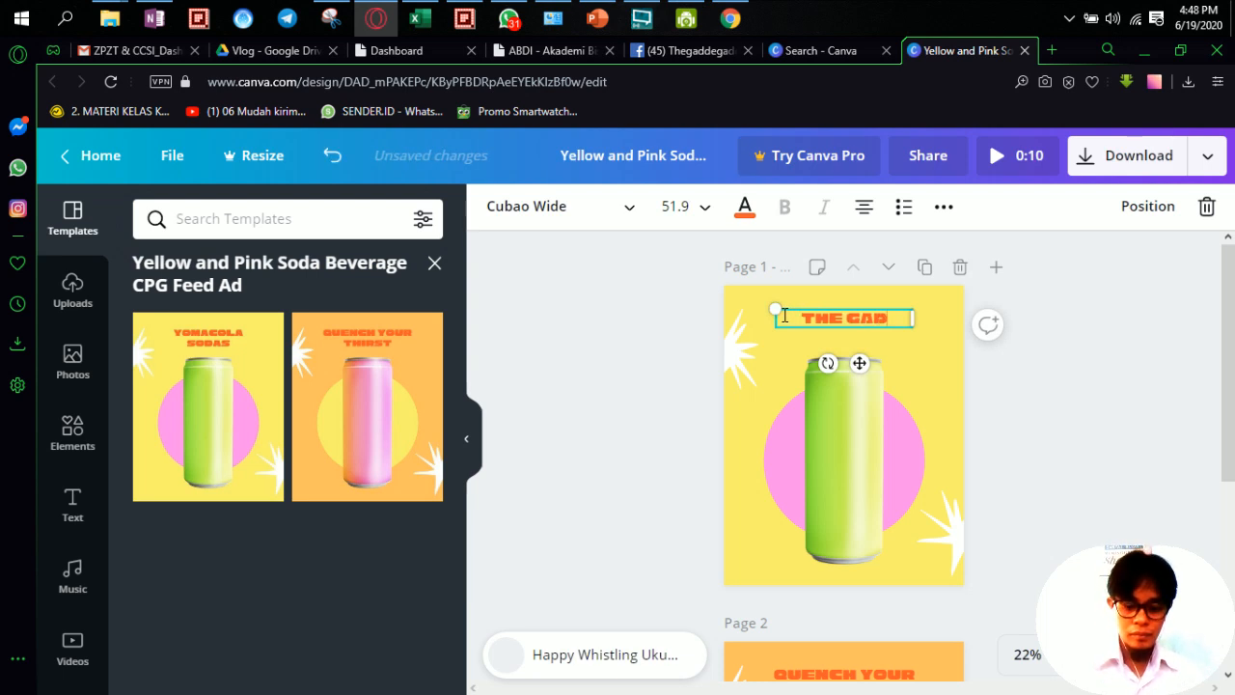
pyautogui.write('DEGADDEG')
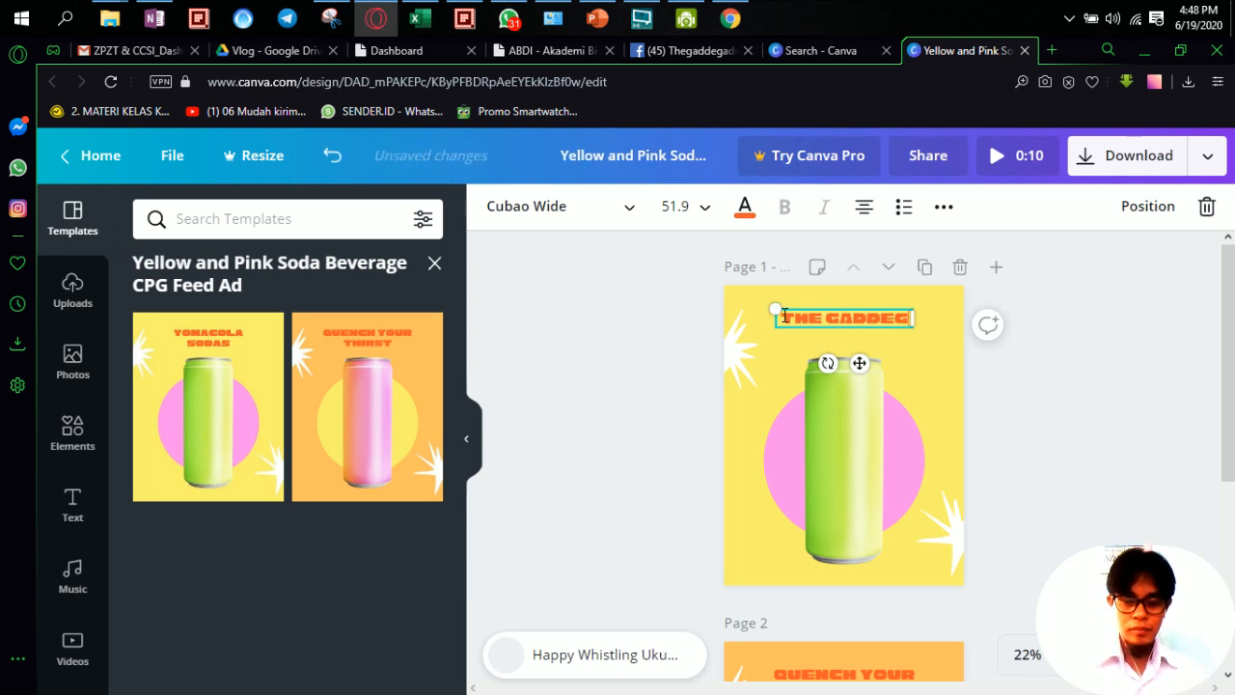
pyautogui.write('.com')
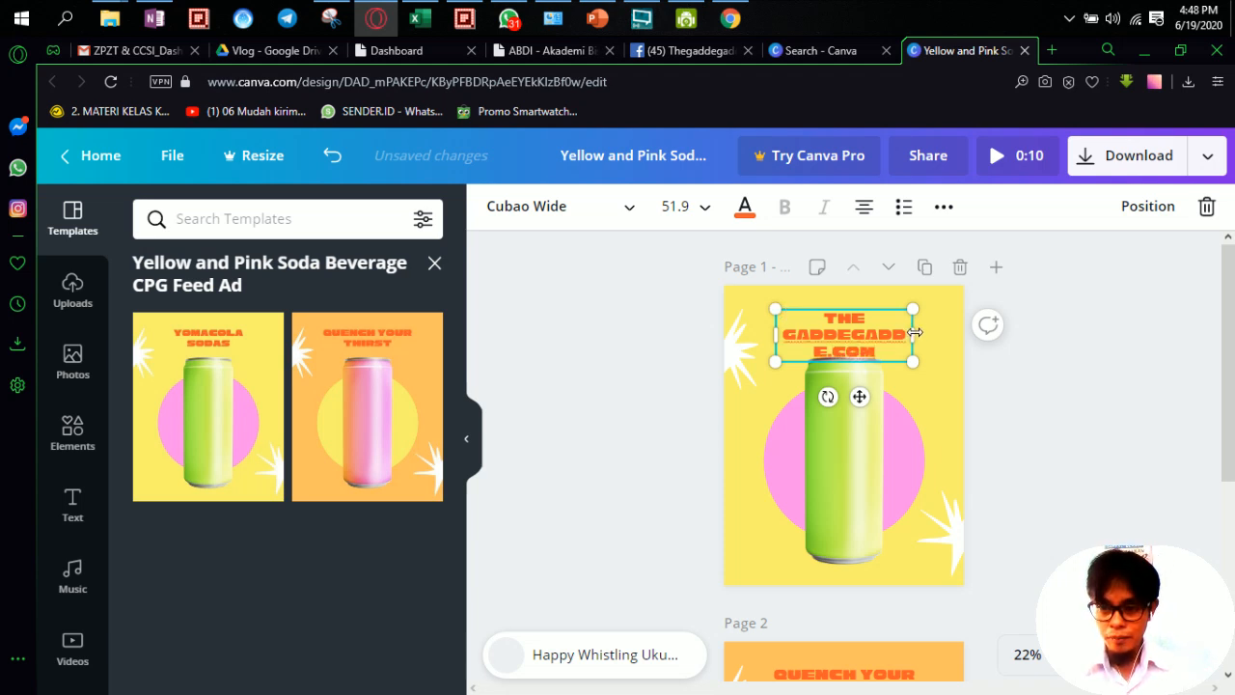
pyautogui.moveTo(914, 332); pyautogui.dragTo(890, 310)
pyautogui.click(1083, 378)
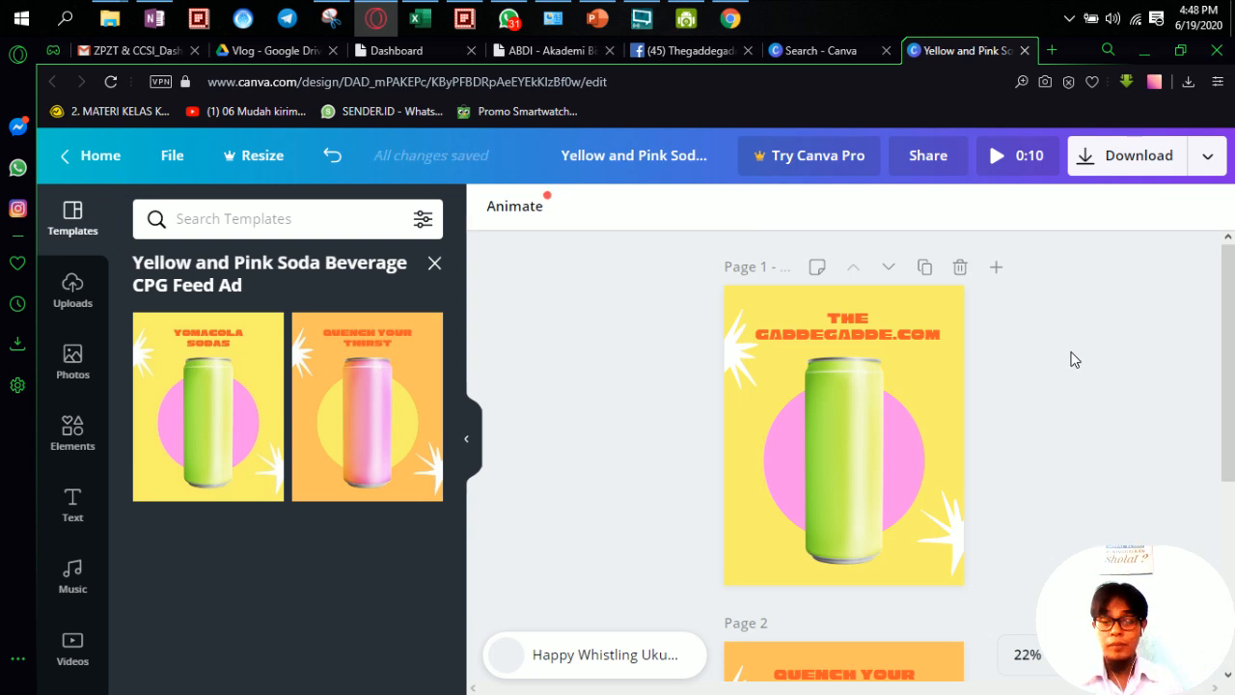
# Step: Download only Page 1 of the soda design as a video
pyautogui.click(1128, 157)
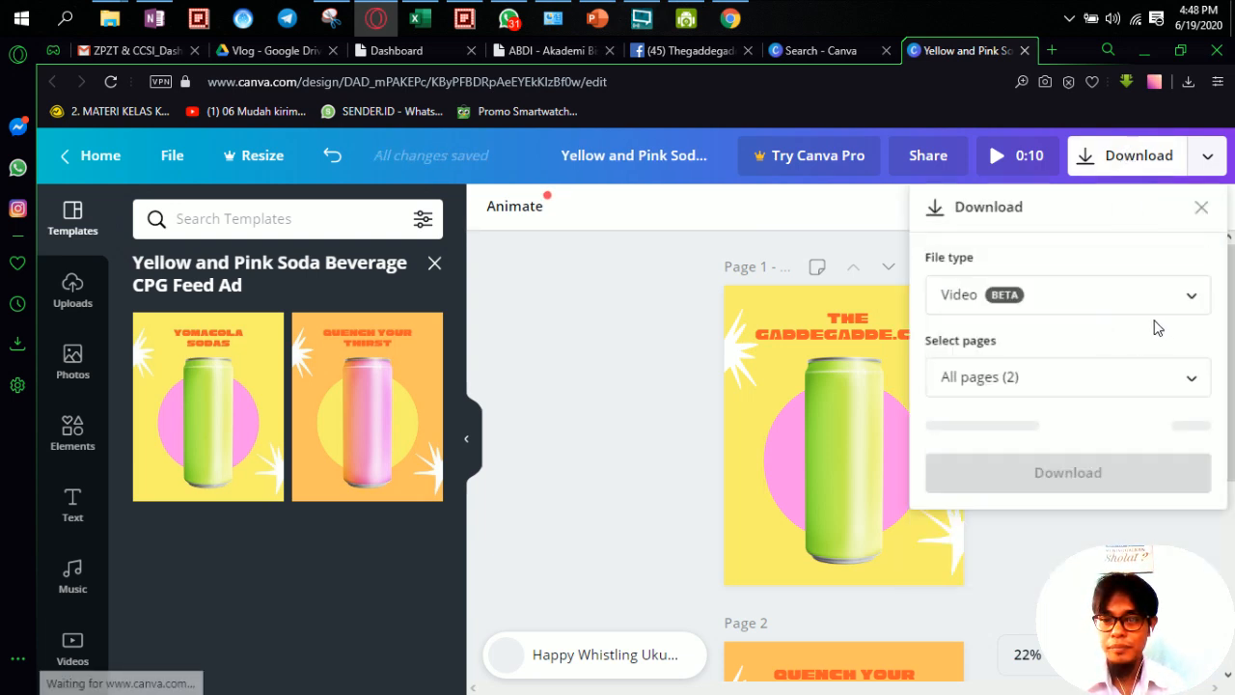
pyautogui.click(1083, 384)
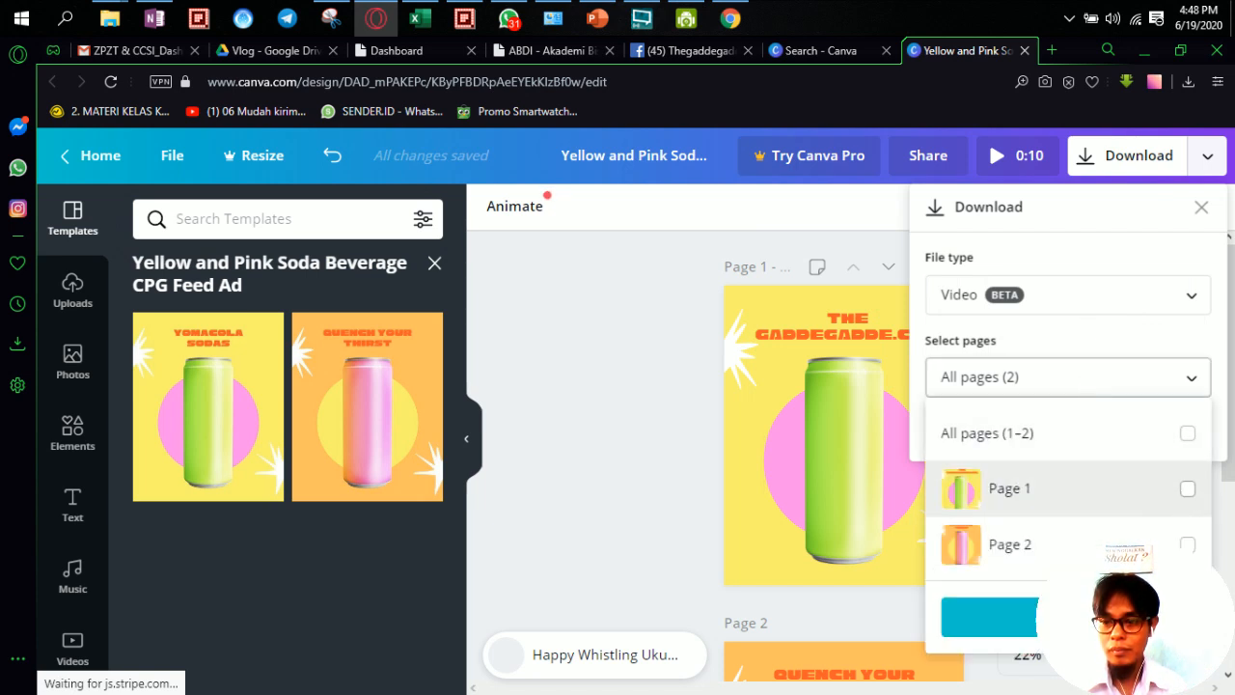
pyautogui.click(1186, 488)
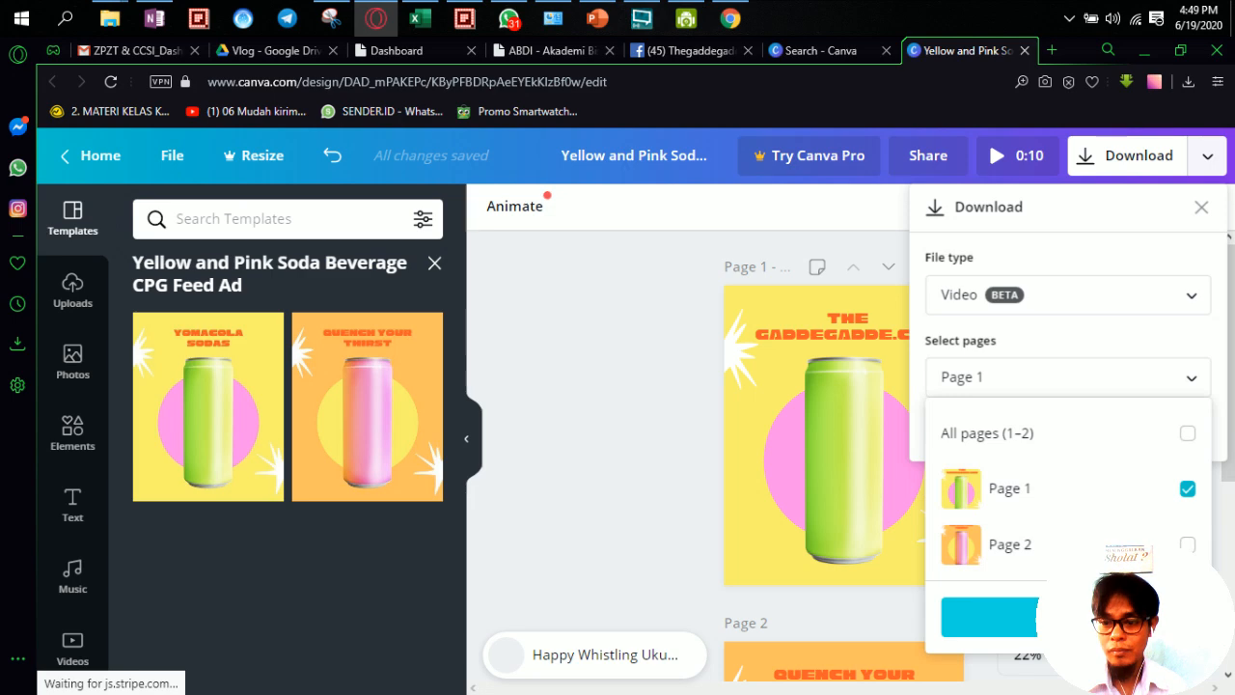
pyautogui.click(1076, 617)
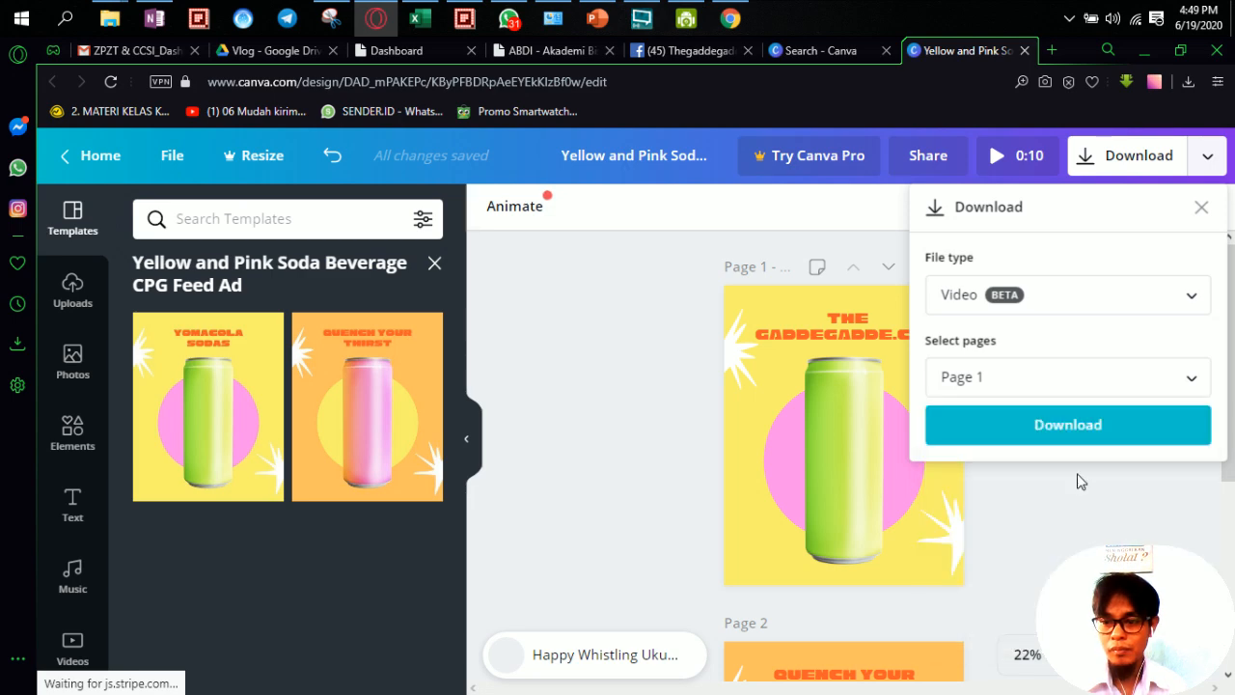
pyautogui.click(1061, 421)
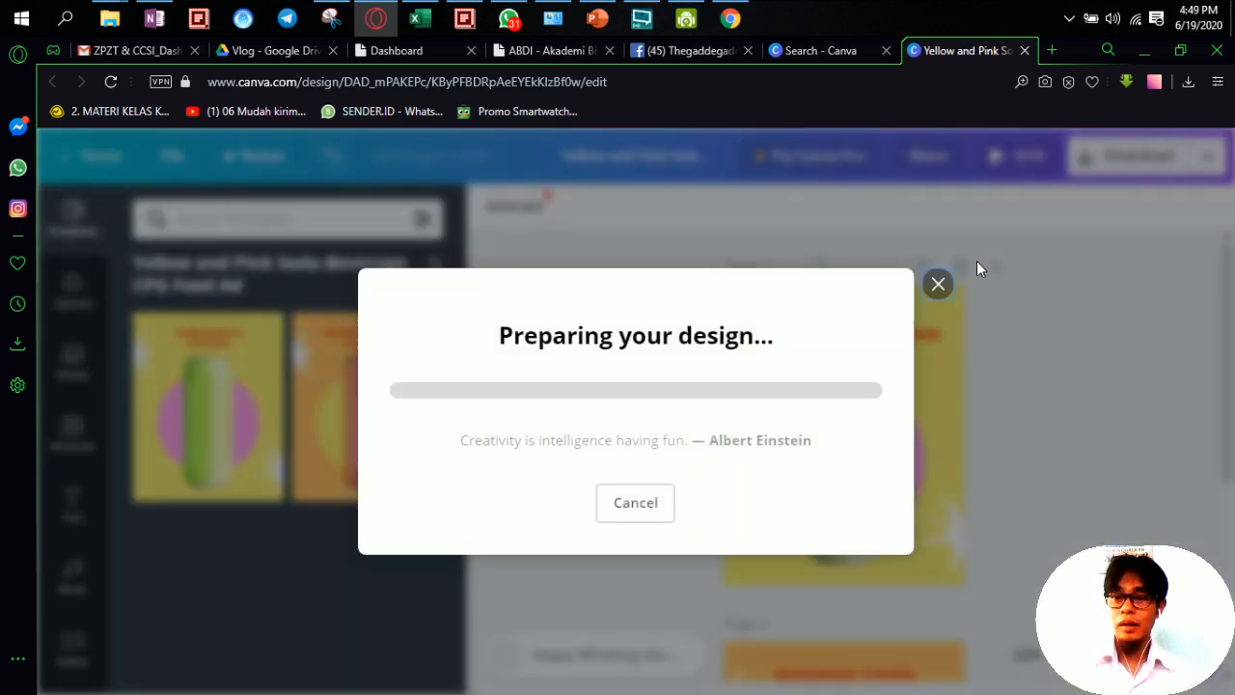
# Step: Search Canva for 'facebook cover' templates and open the City From Below design
pyautogui.click(835, 50)
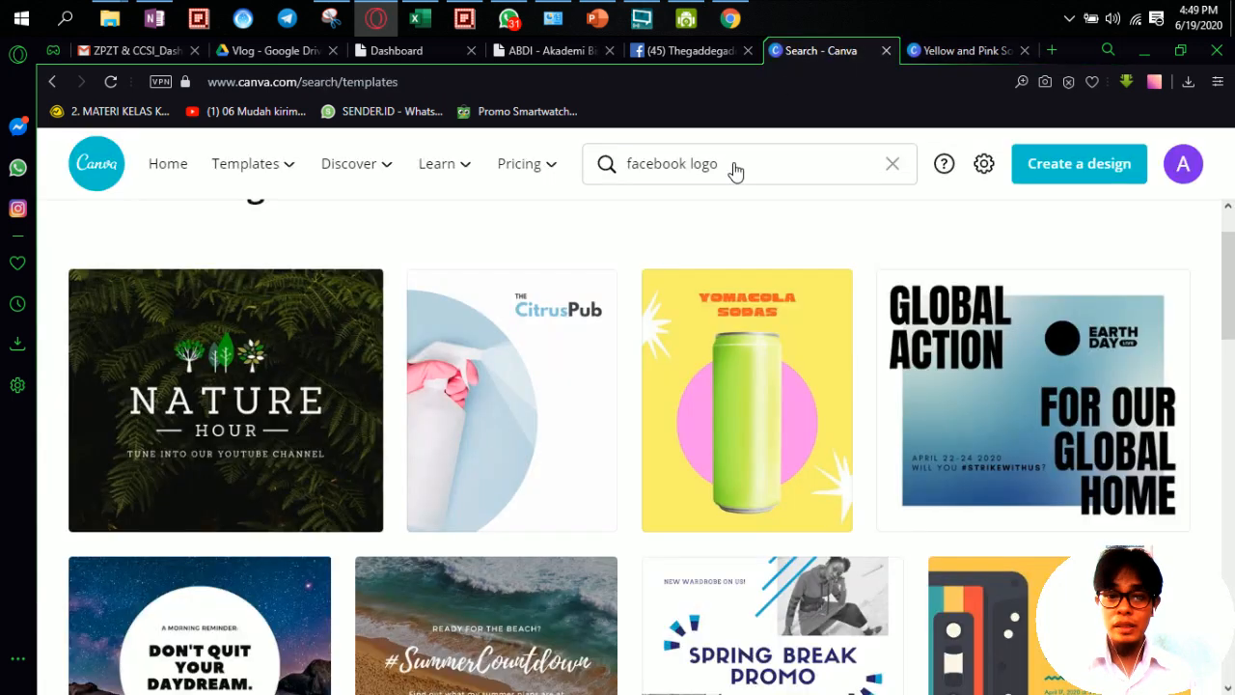
pyautogui.click(160, 179)
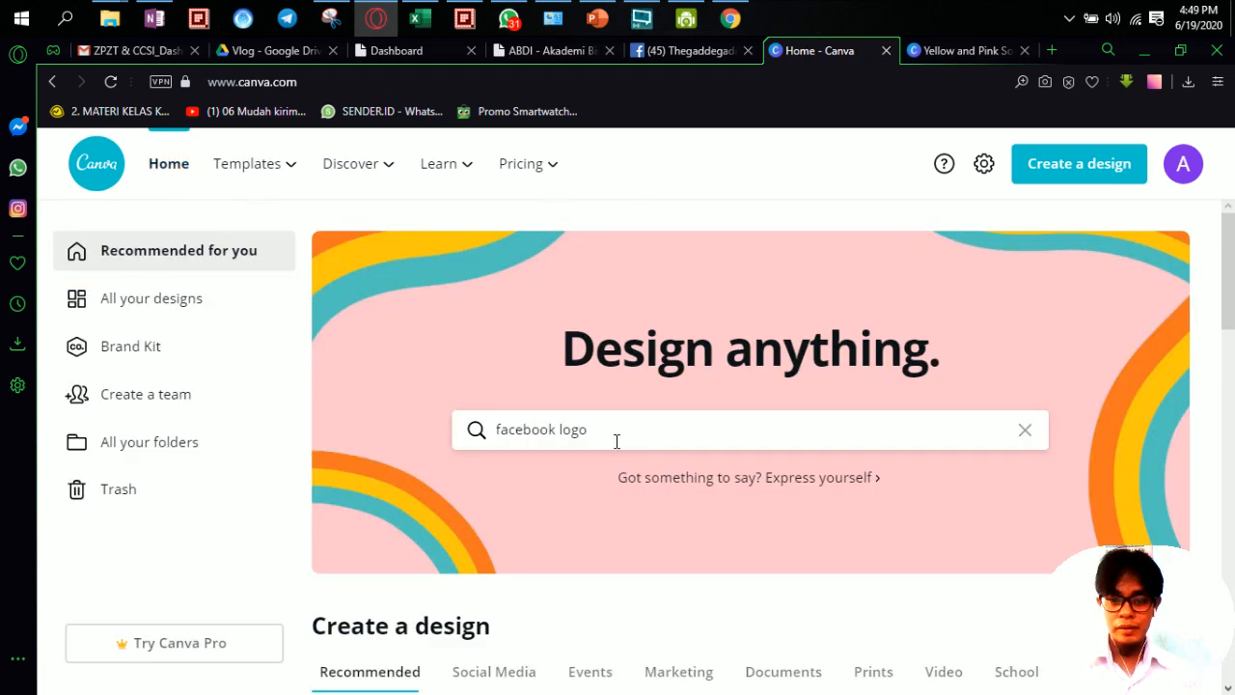
pyautogui.press('BackSpace')
pyautogui.press('BackSpace')
pyautogui.press('BackSpace')
pyautogui.press('BackSpace')
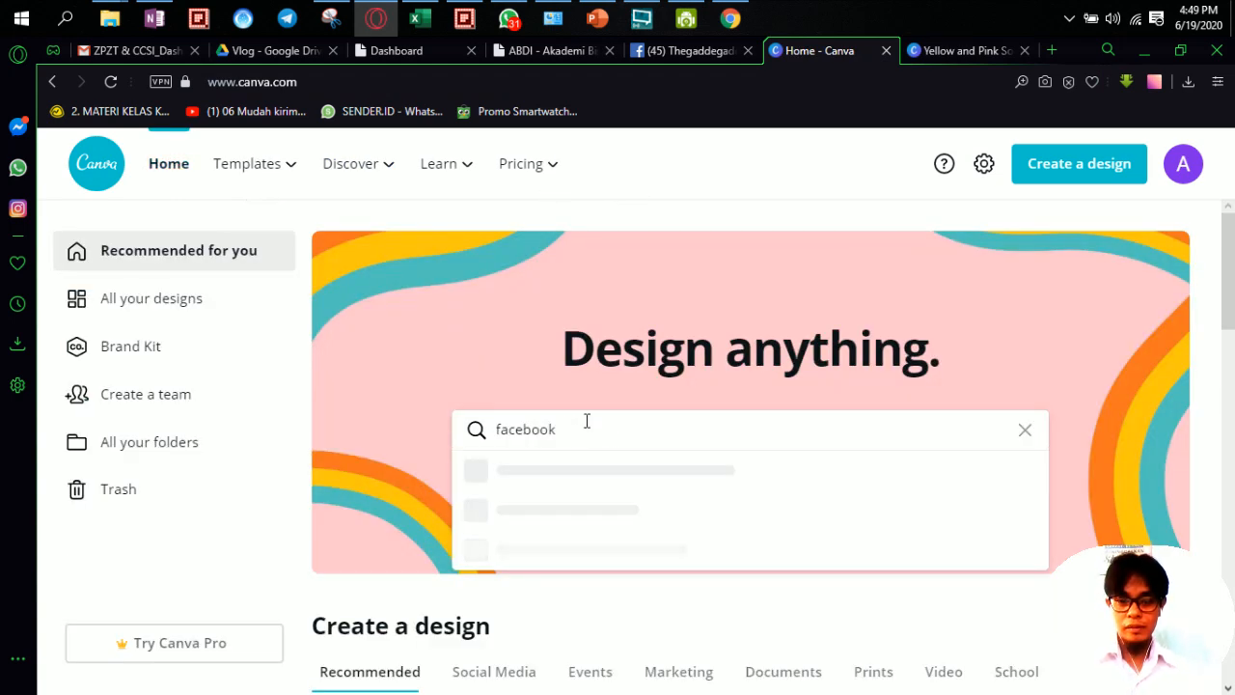
pyautogui.write('cover')
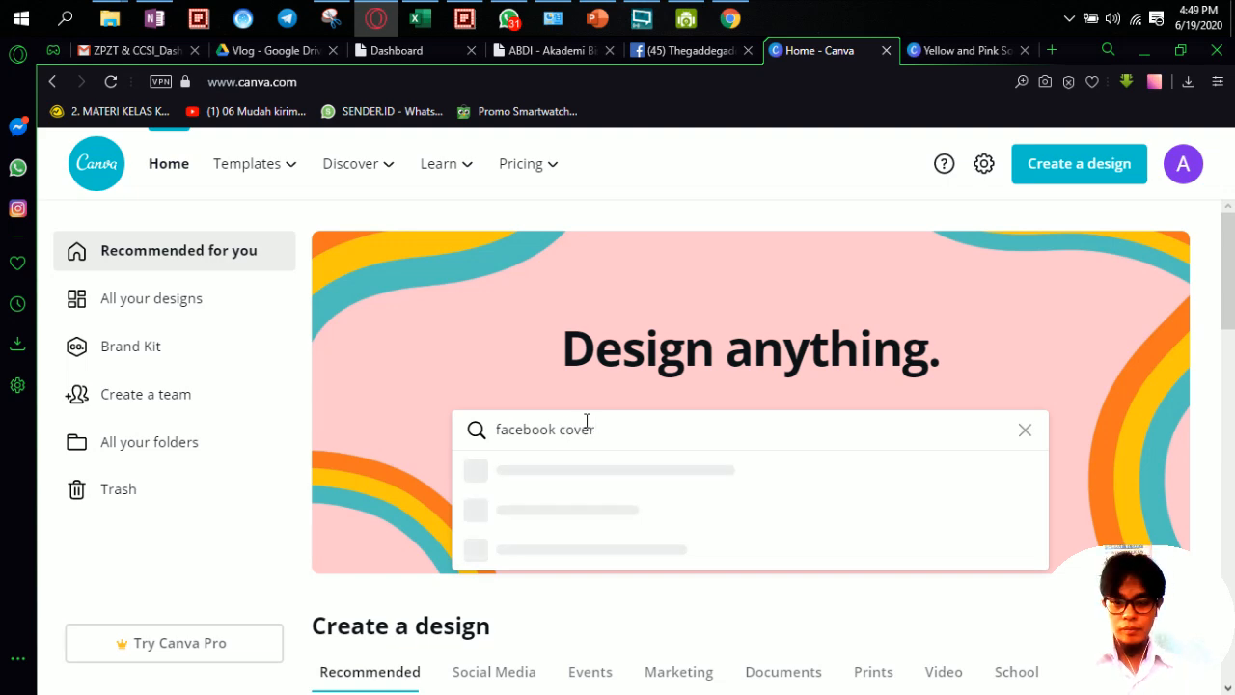
pyautogui.press('Return')
pyautogui.click(981, 50)
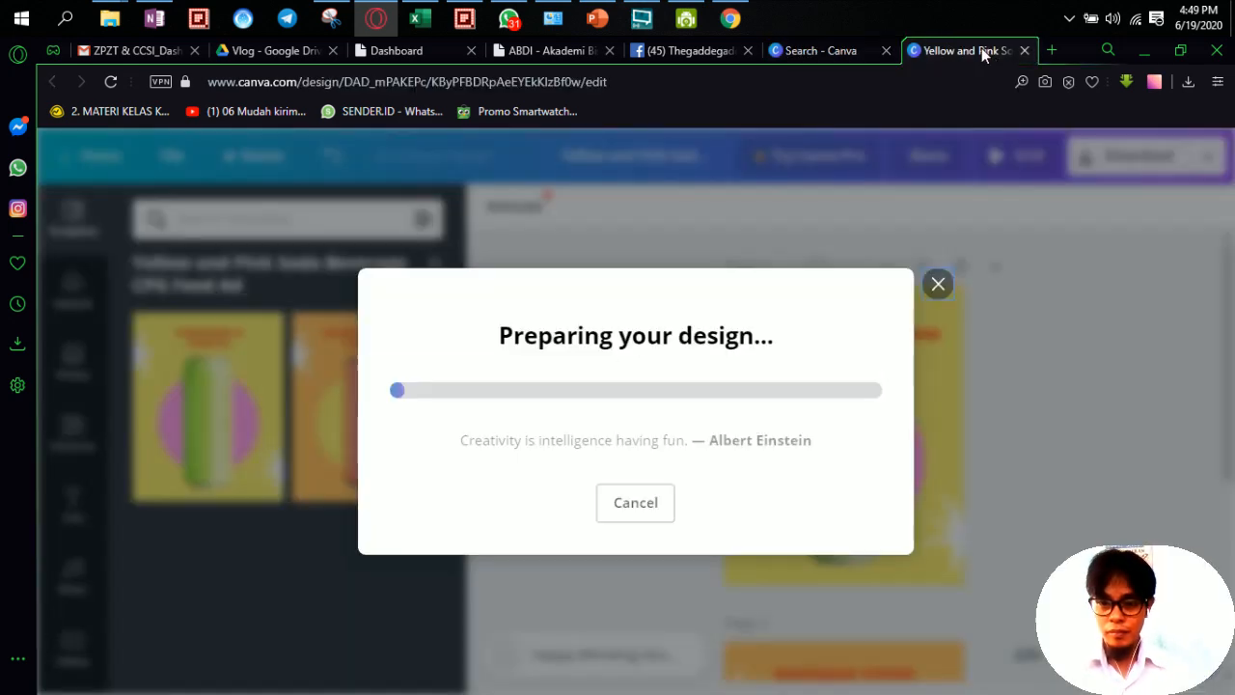
pyautogui.click(811, 52)
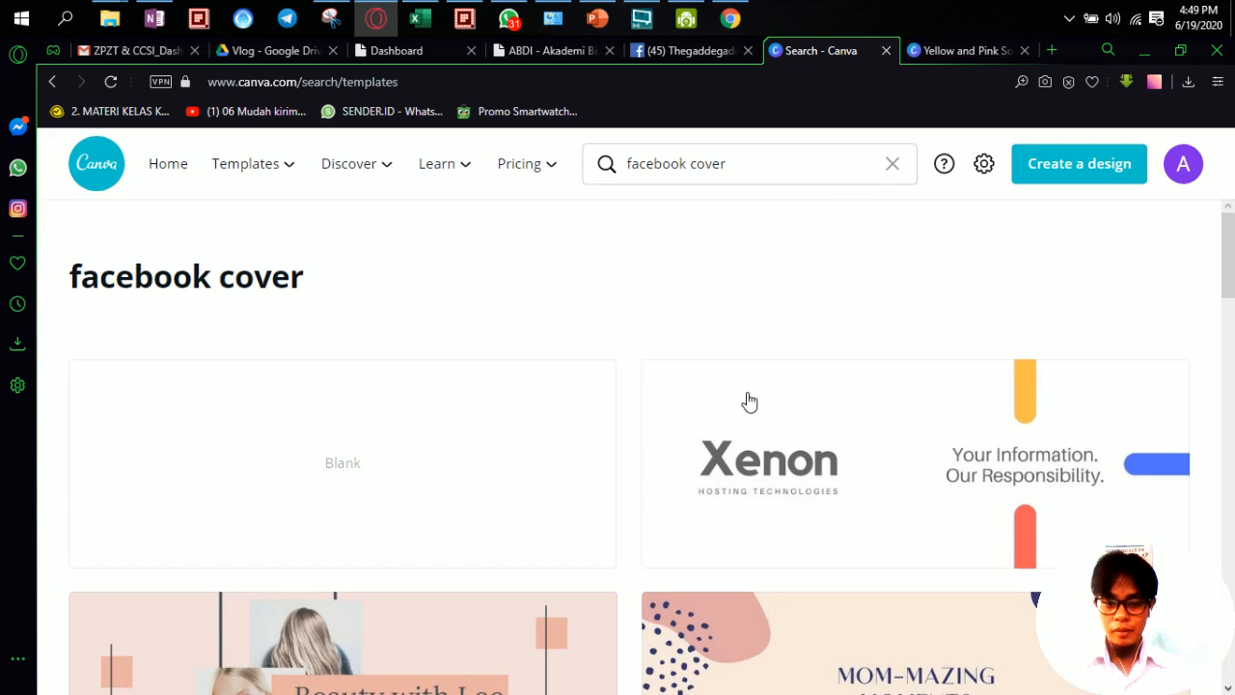
pyautogui.scroll(-5, 807, 380)
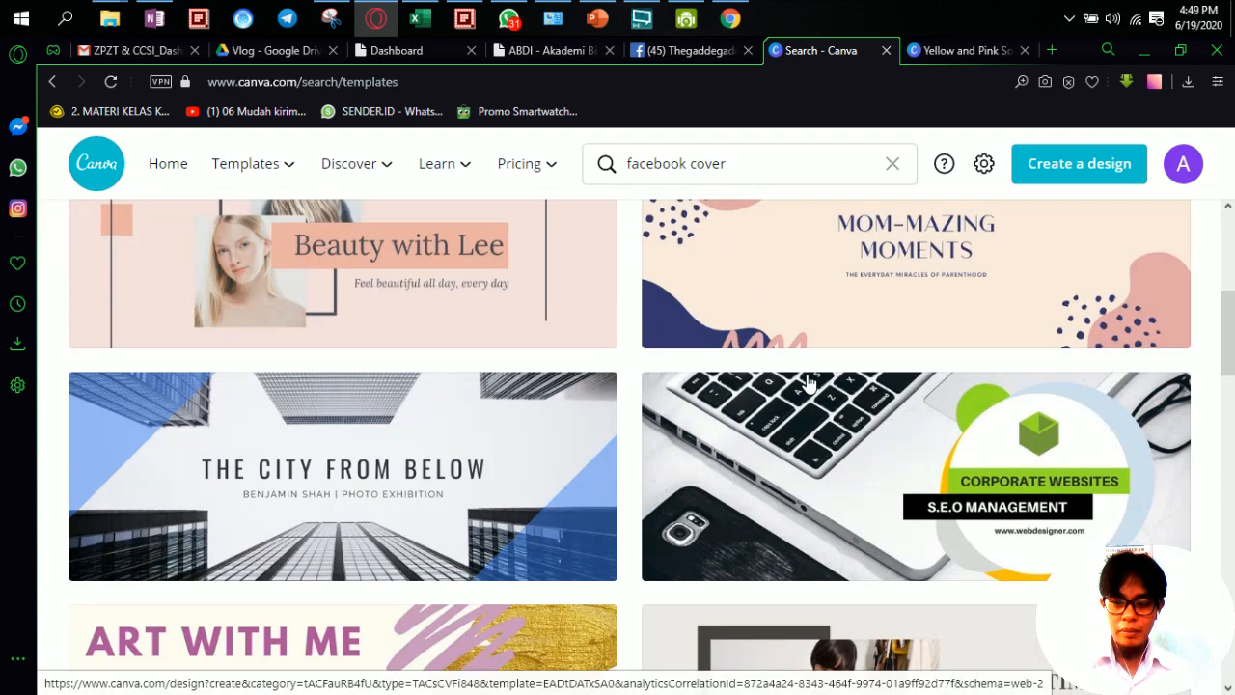
pyautogui.scroll(-1, 807, 380)
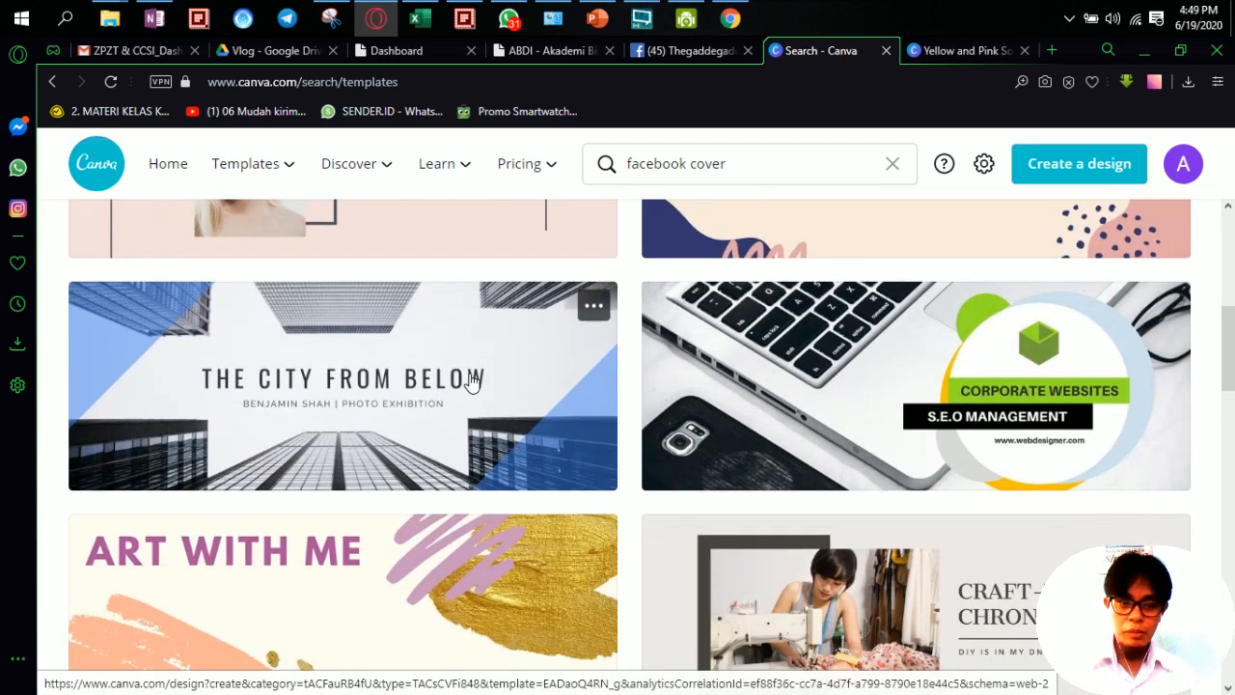
pyautogui.click(439, 372)
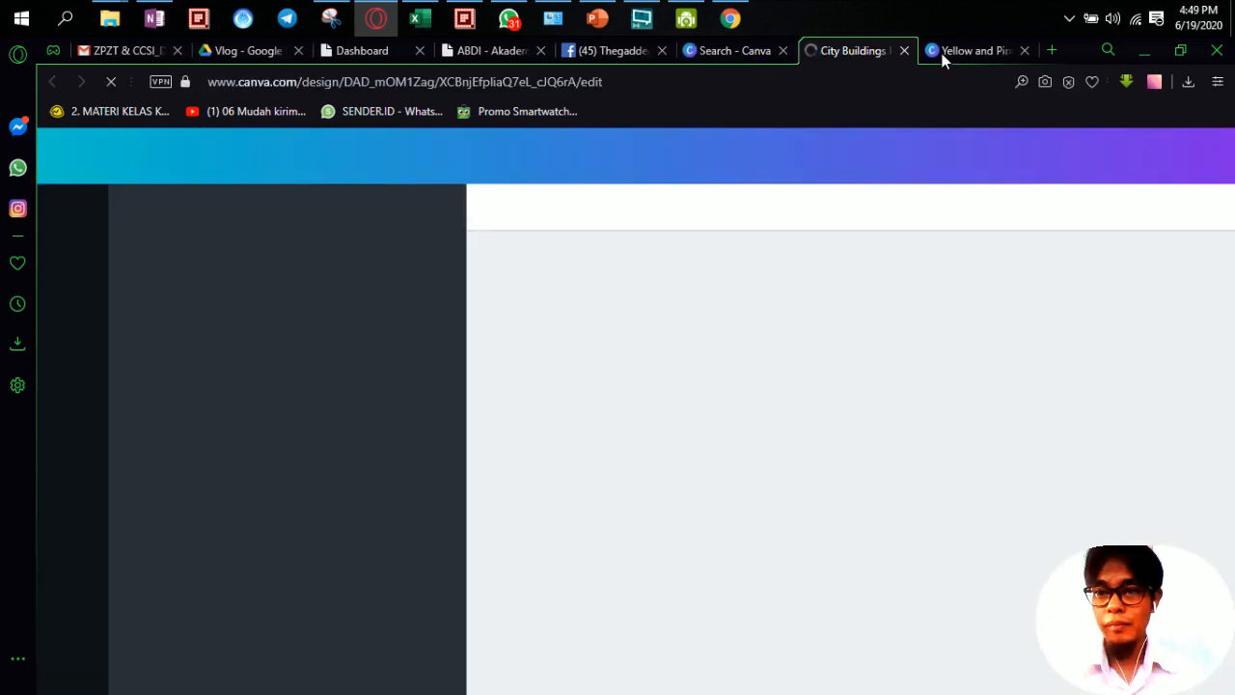
# Step: Show the downloaded soda video in its folder, then return to the City Buildings design
pyautogui.click(960, 50)
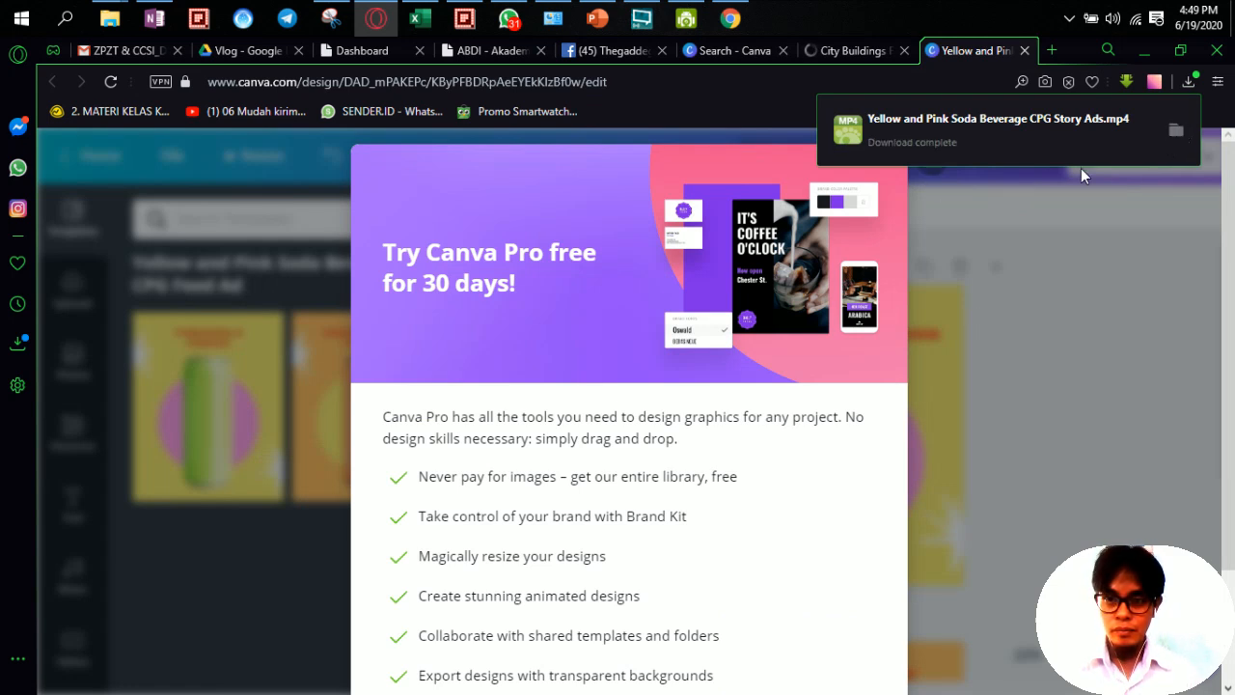
pyautogui.click(1175, 130)
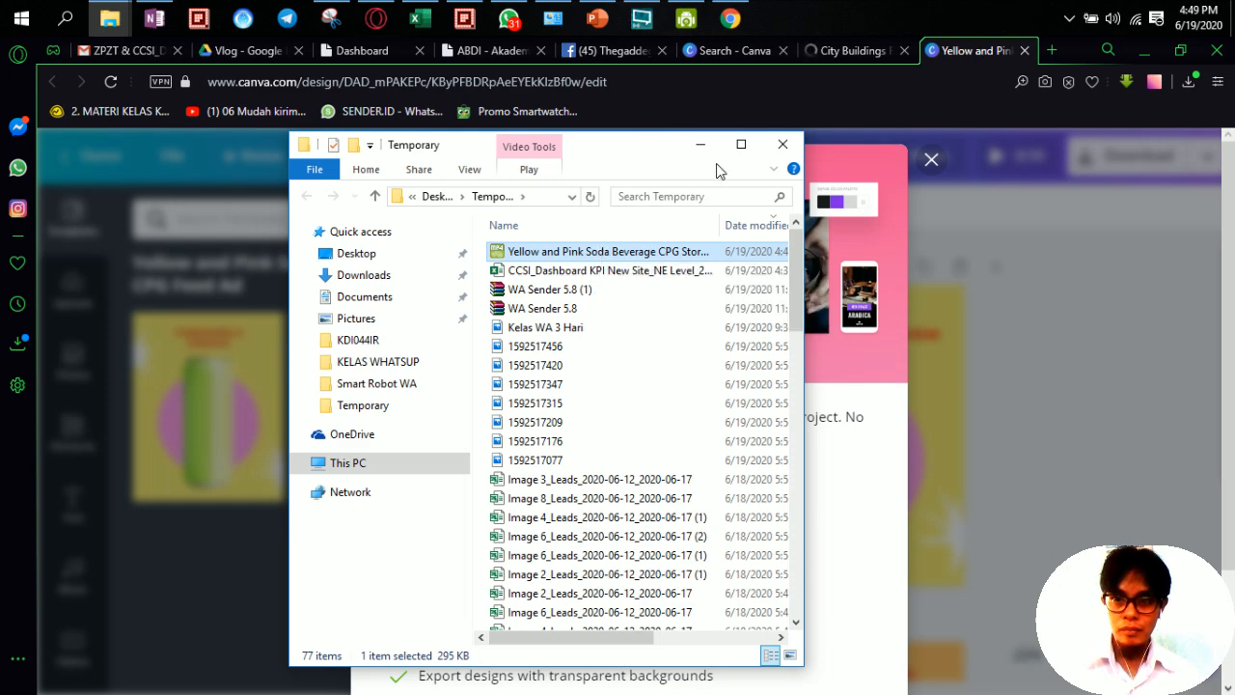
pyautogui.click(830, 47)
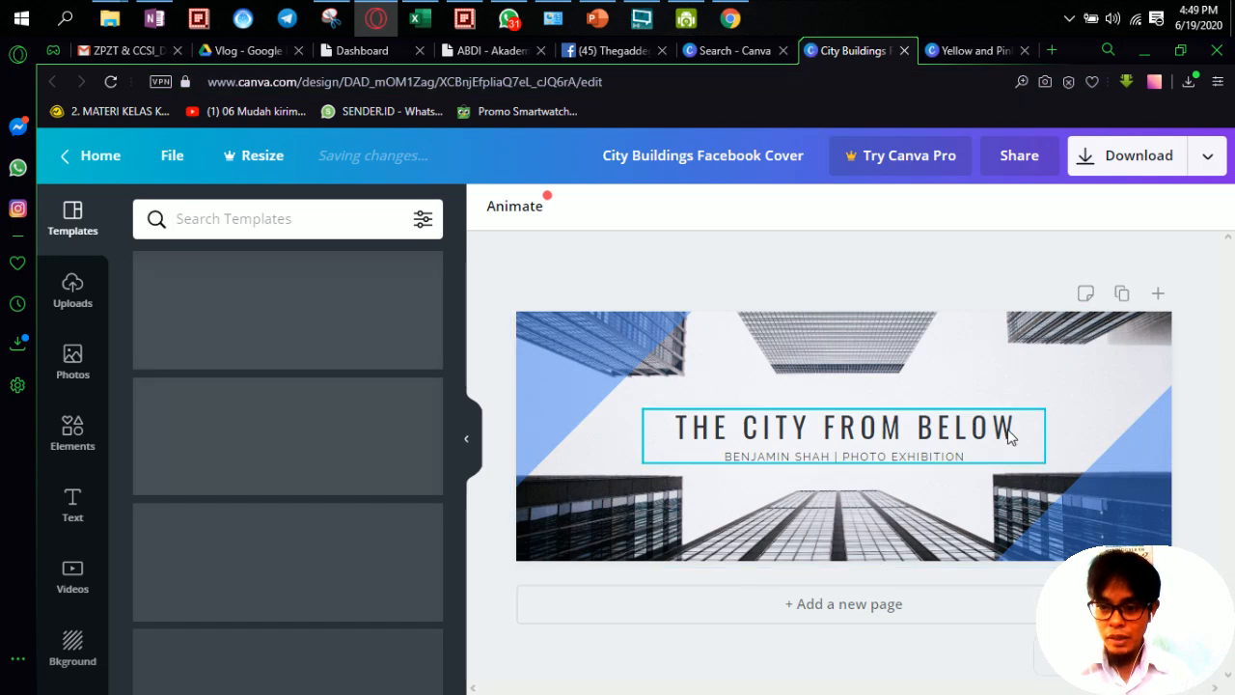
# Step: Download the City Buildings Facebook Cover from Canva as a PNG and show it in its folder
pyautogui.click(962, 451)
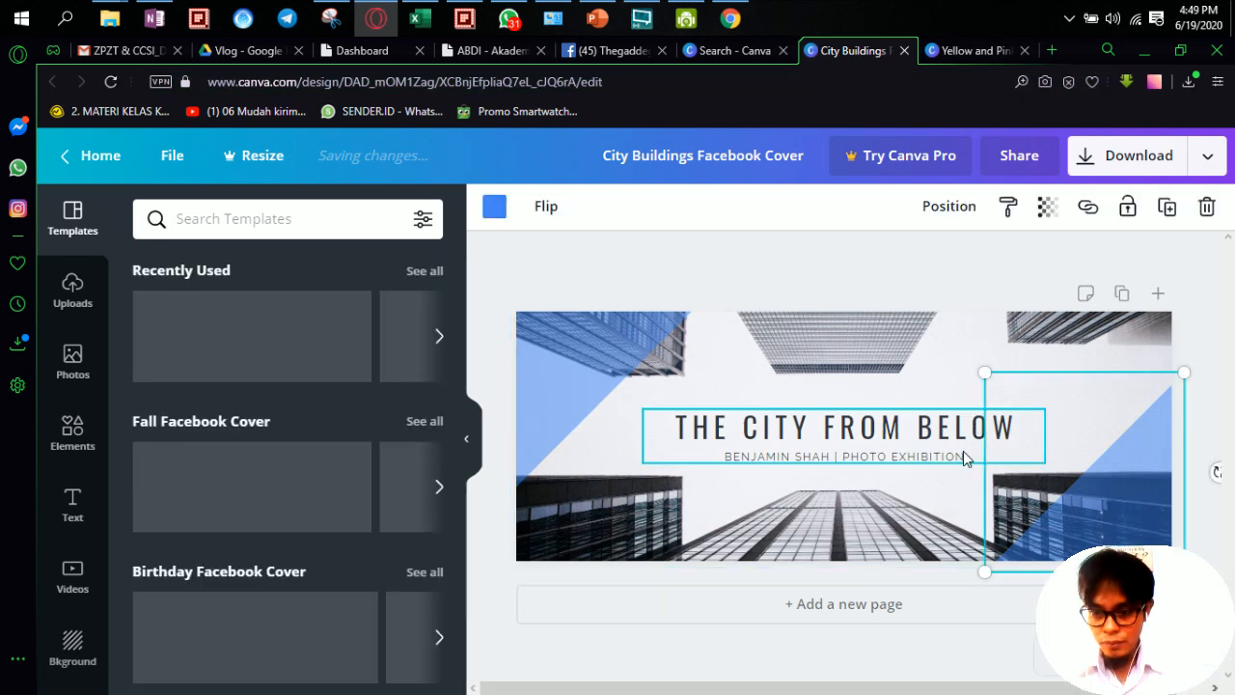
pyautogui.click(917, 430)
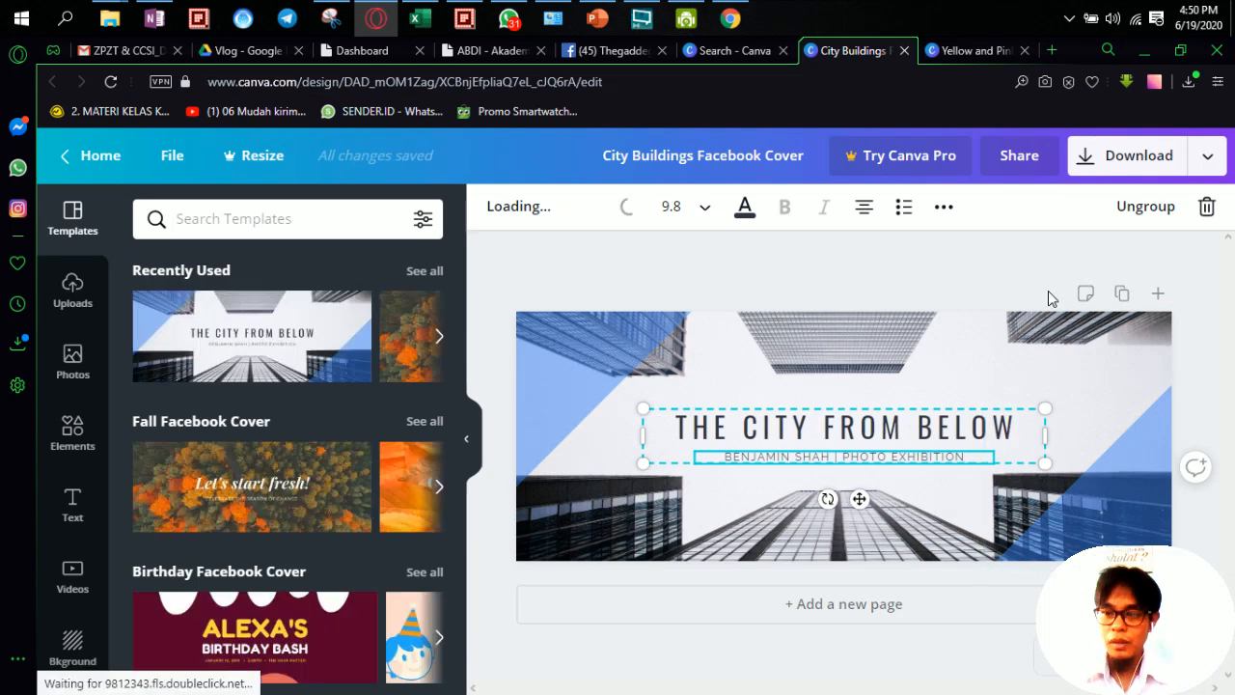
pyautogui.click(959, 276)
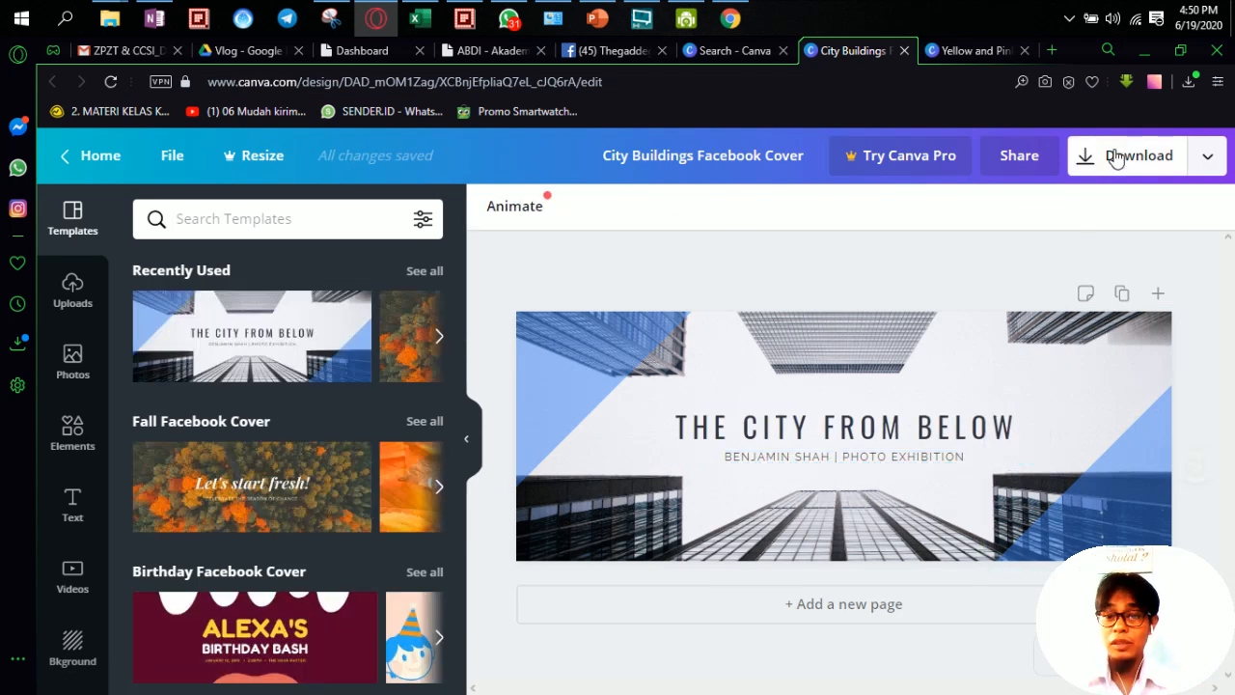
pyautogui.click(1119, 156)
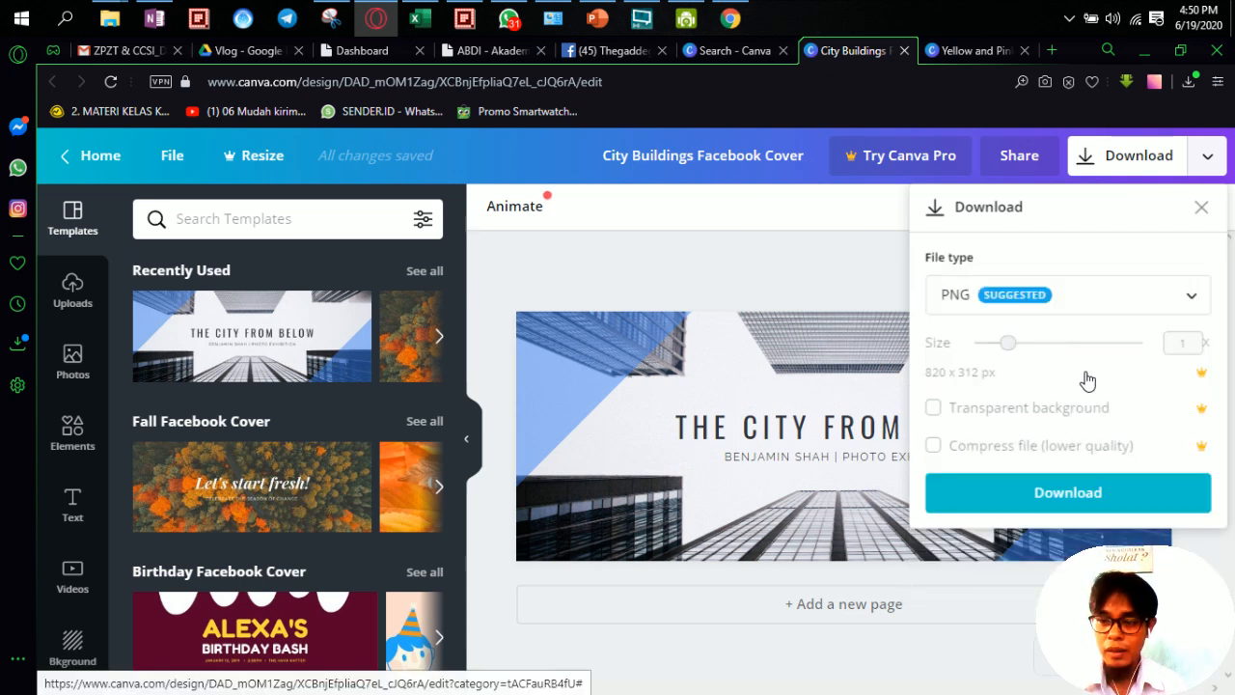
pyautogui.click(1087, 506)
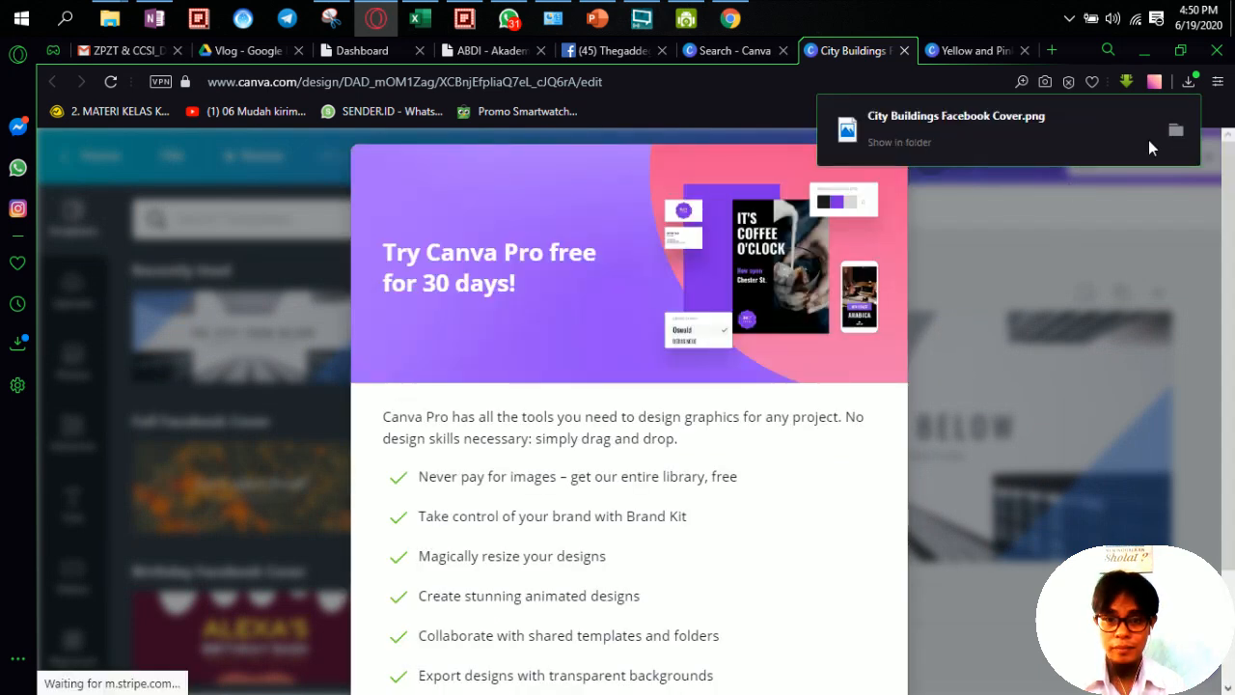
pyautogui.click(906, 142)
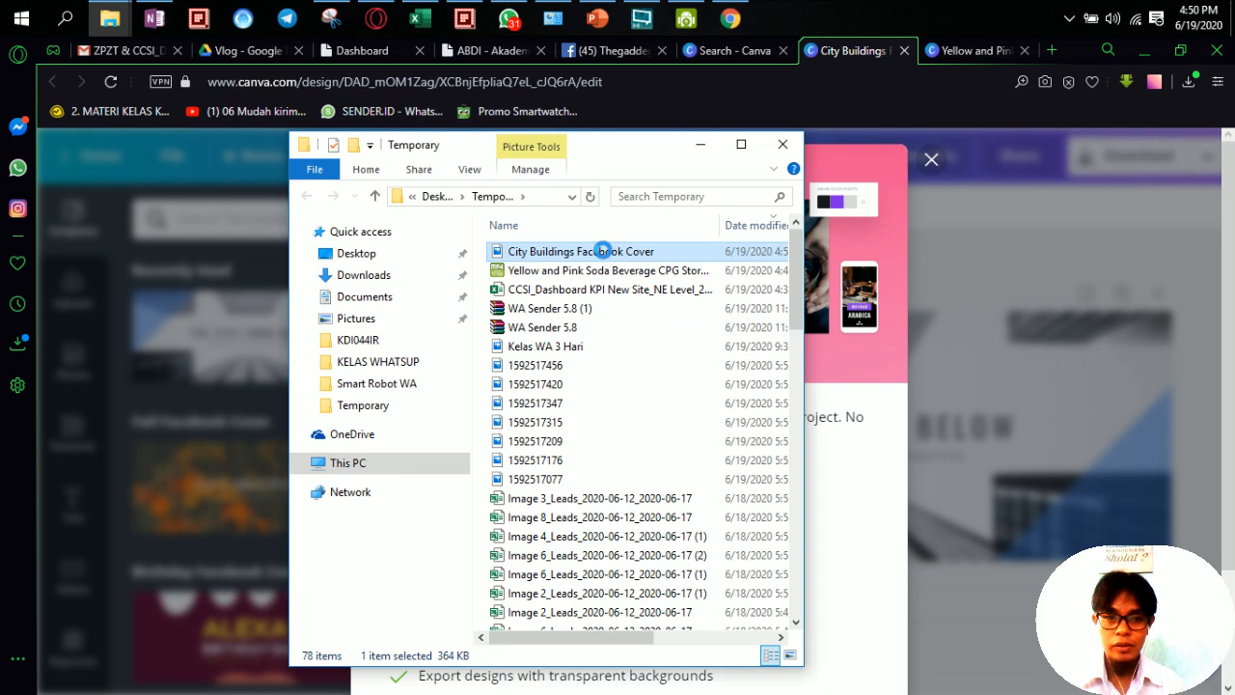
# Step: Move the cover image into the Temporary folder, skip the same-name conflict, and return to Facebook
pyautogui.rightClick(601, 253)
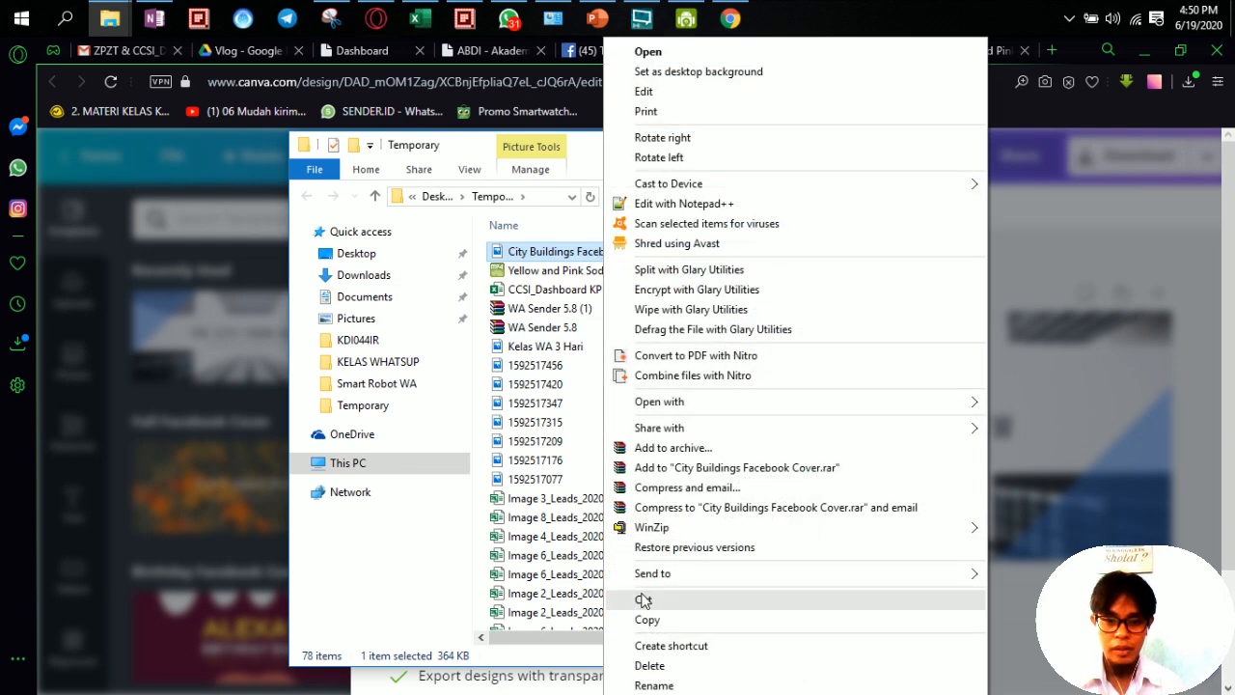
pyautogui.click(642, 599)
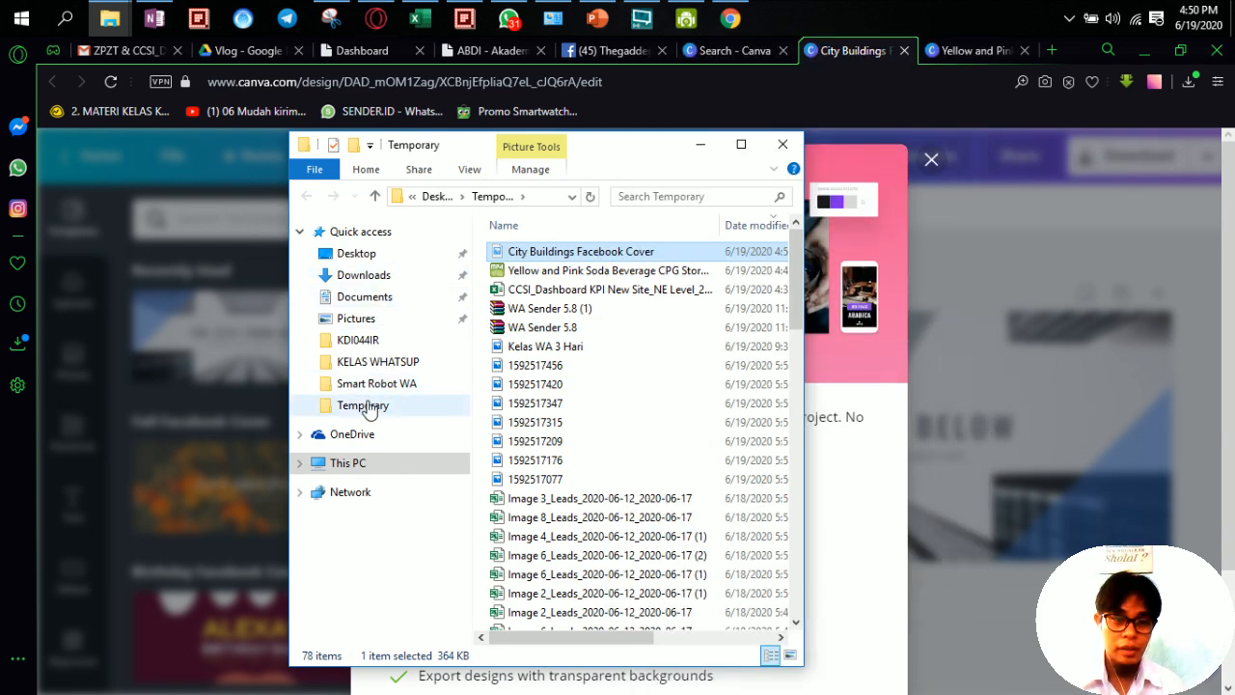
pyautogui.click(405, 405)
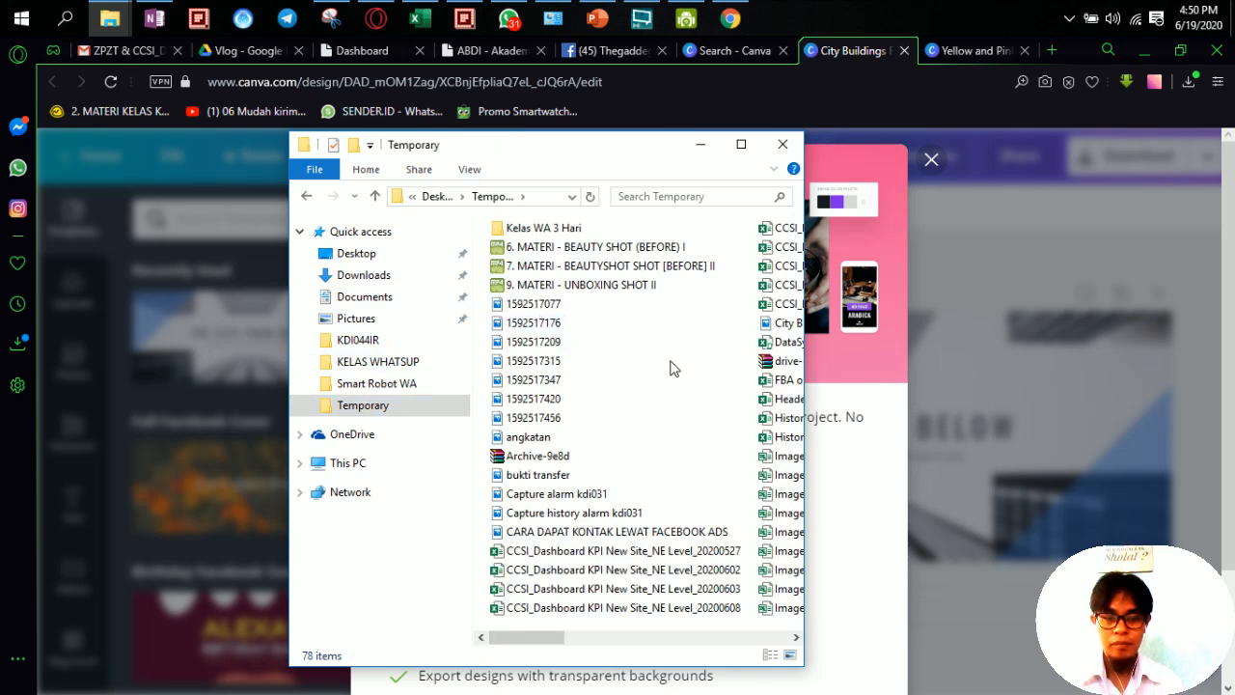
pyautogui.rightClick(672, 368)
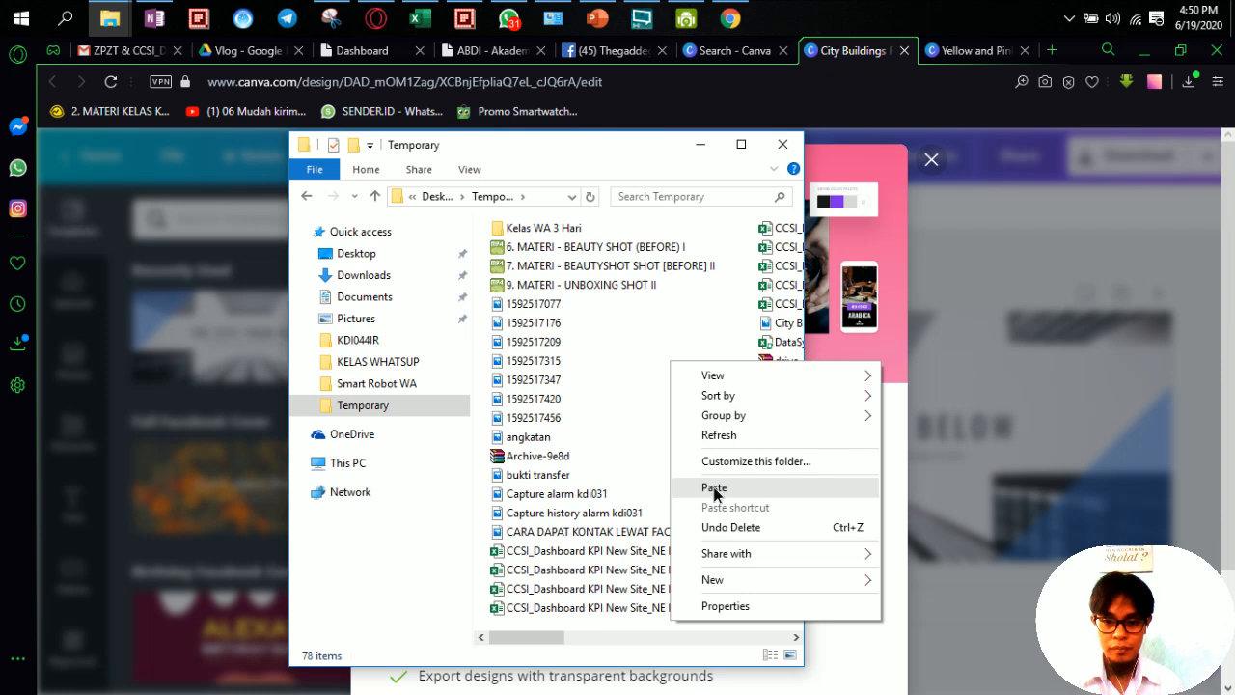
pyautogui.click(714, 486)
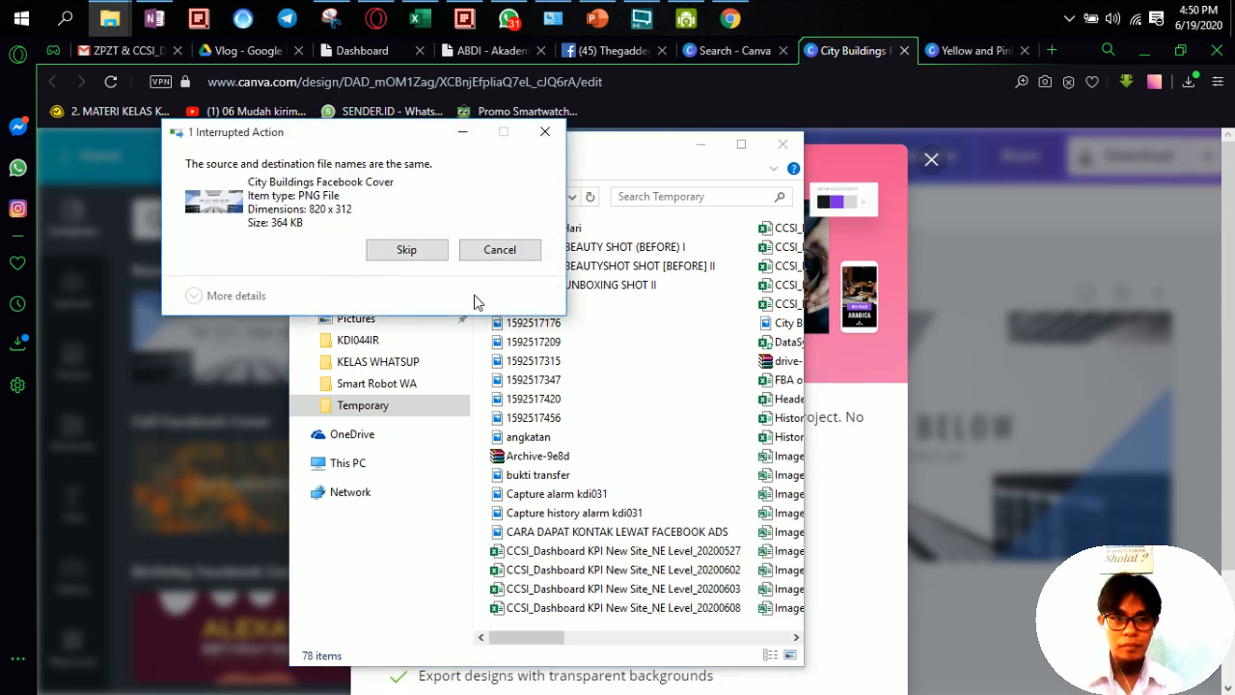
pyautogui.click(407, 250)
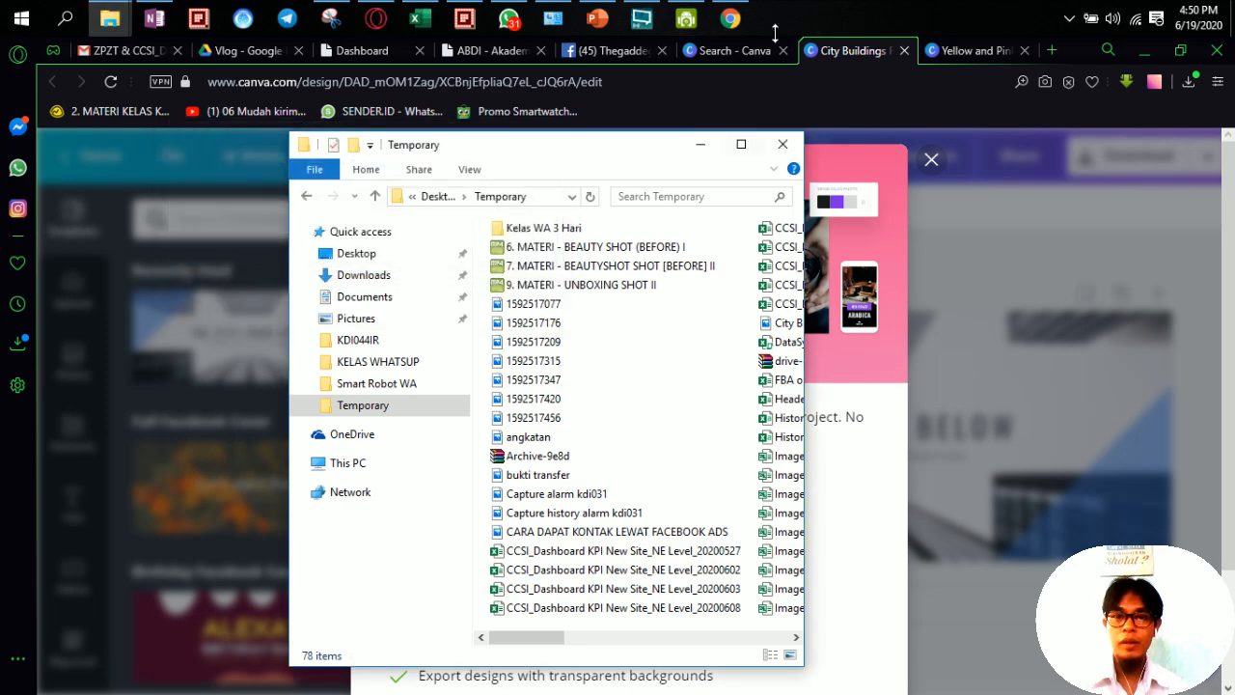
pyautogui.click(627, 50)
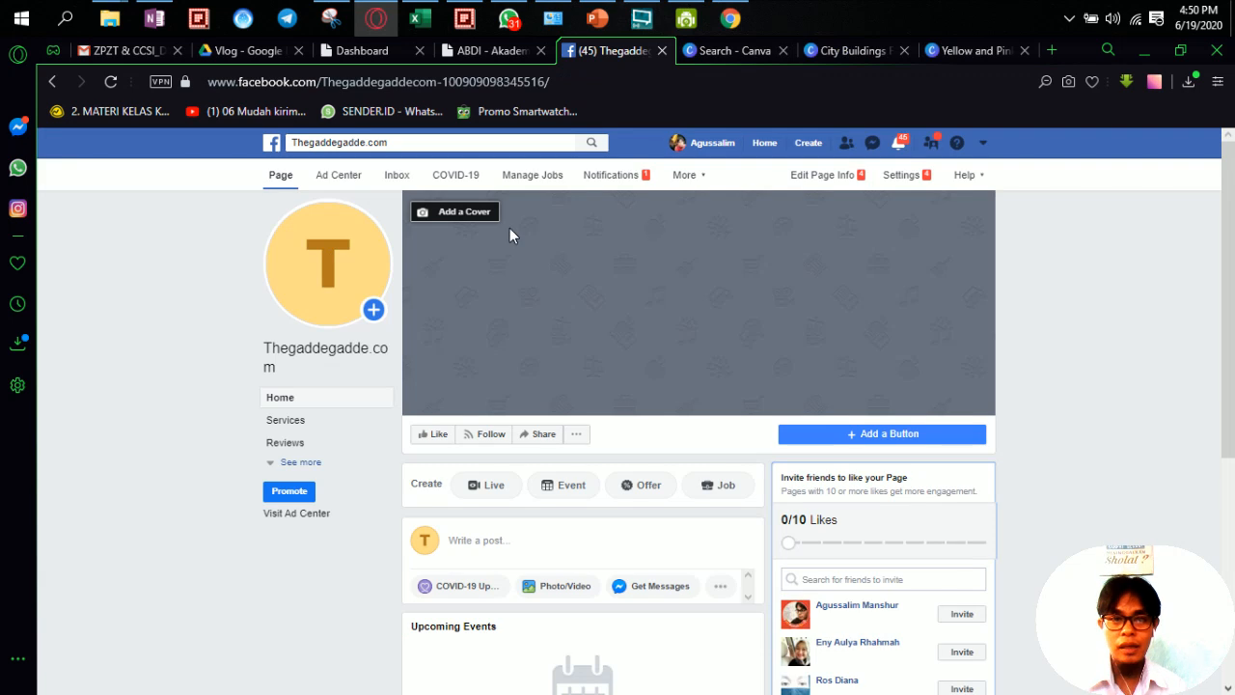
# Step: Upload City Buildings Facebook Cover from the Temporary folder as the page's cover photo and save it
pyautogui.click(467, 218)
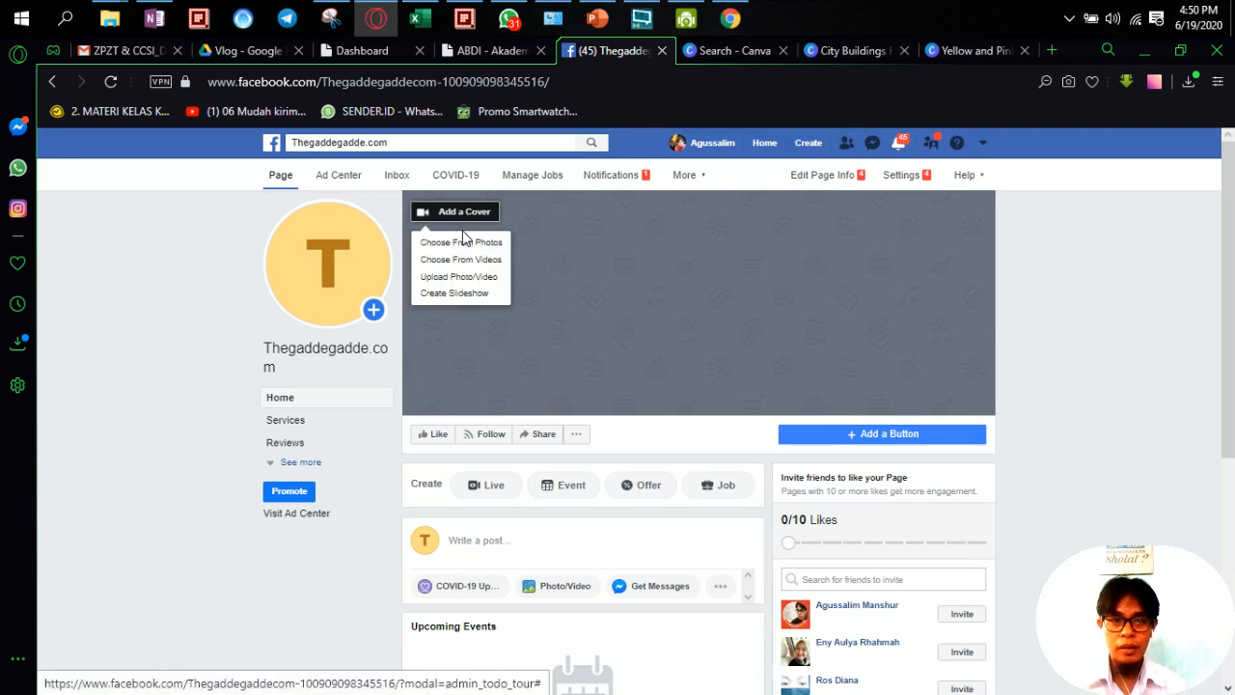
pyautogui.click(463, 245)
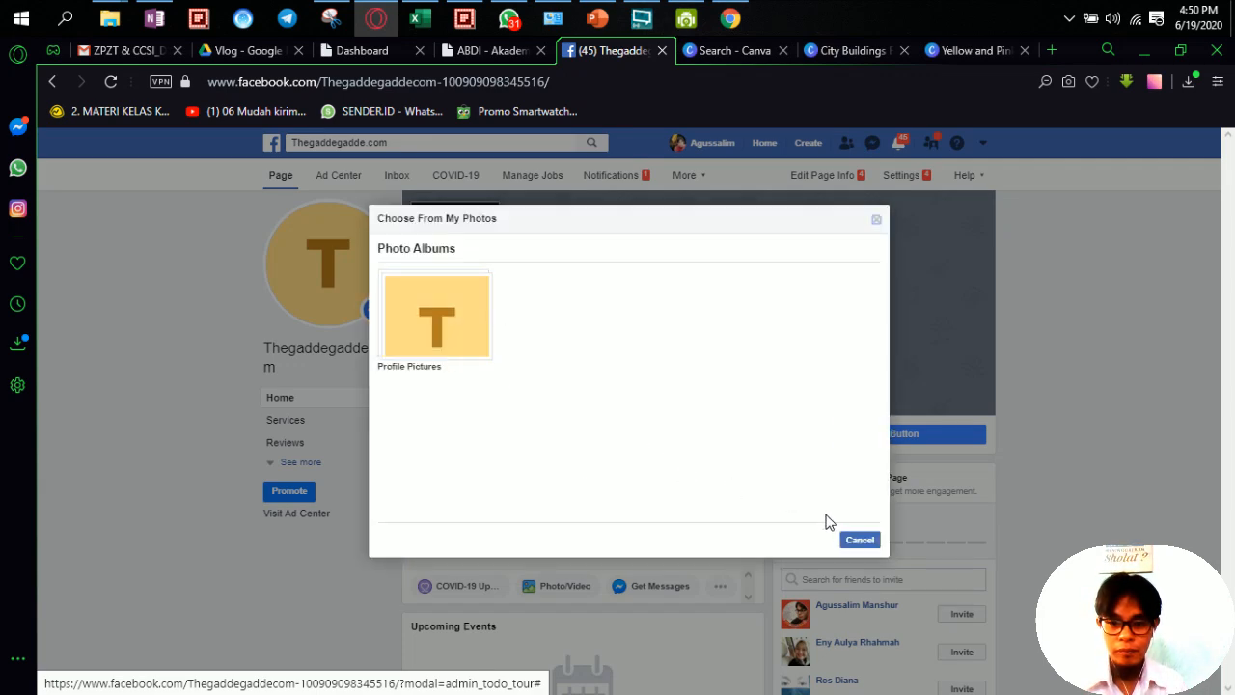
pyautogui.click(856, 540)
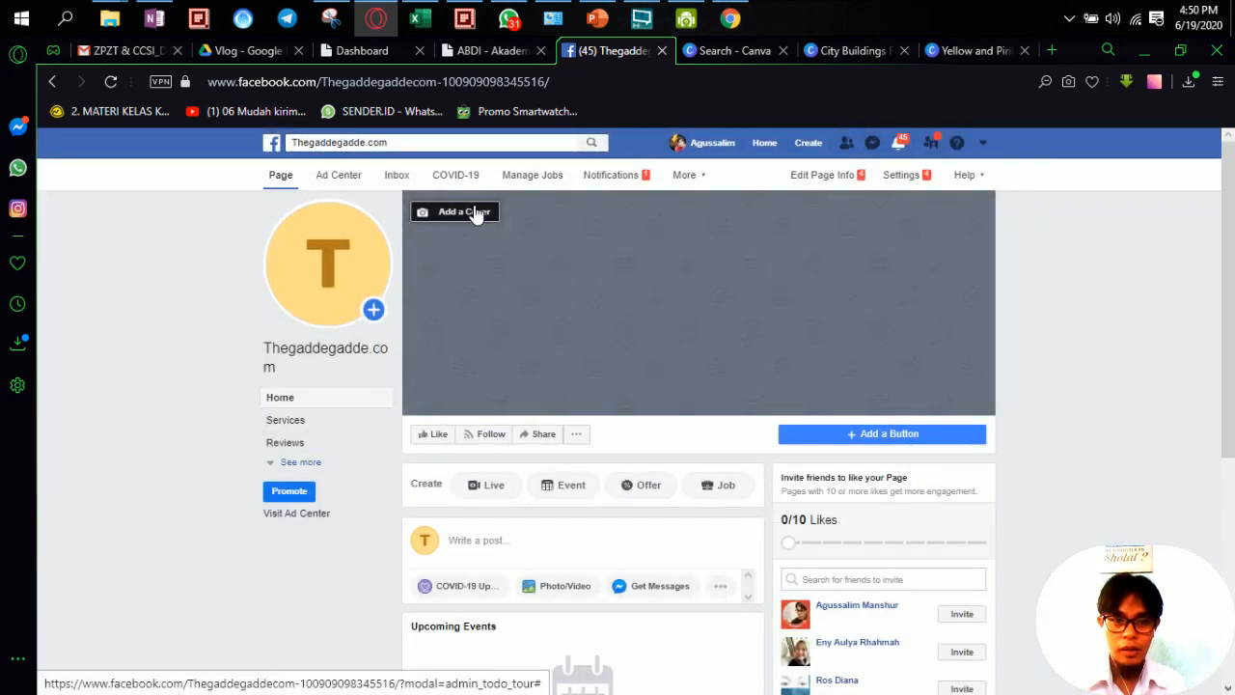
pyautogui.click(472, 213)
pyautogui.click(472, 278)
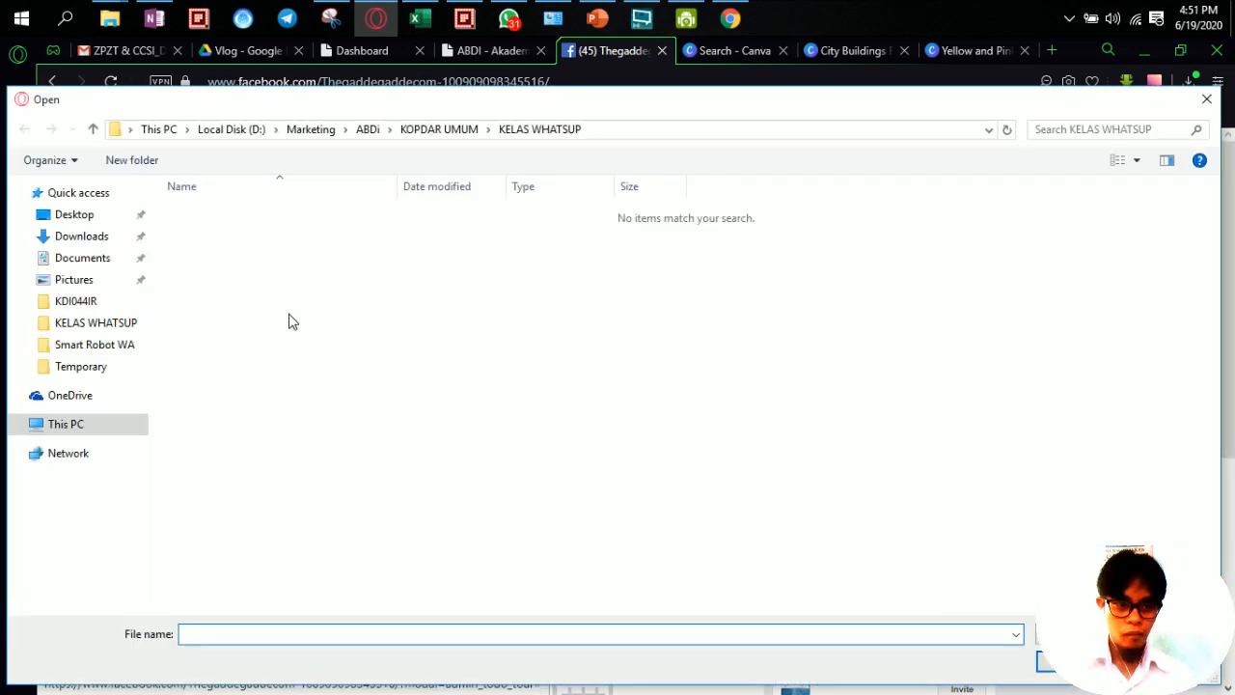
pyautogui.click(97, 367)
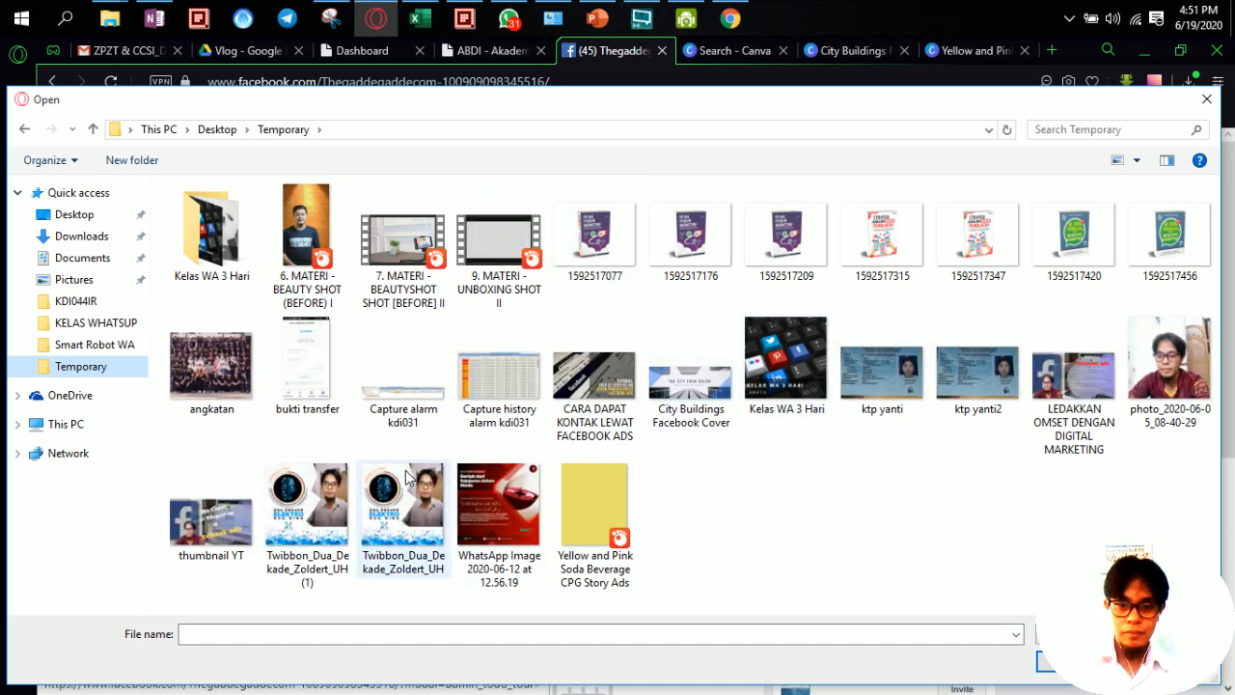
pyautogui.doubleClick(725, 391)
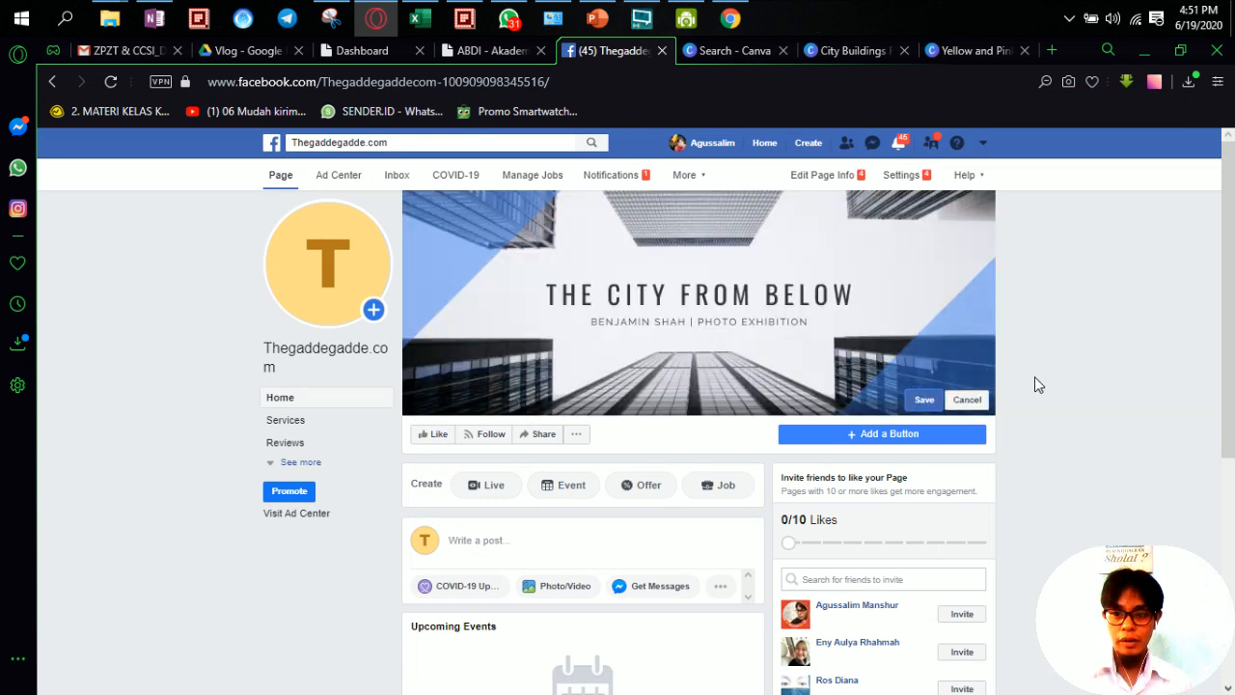
pyautogui.click(926, 402)
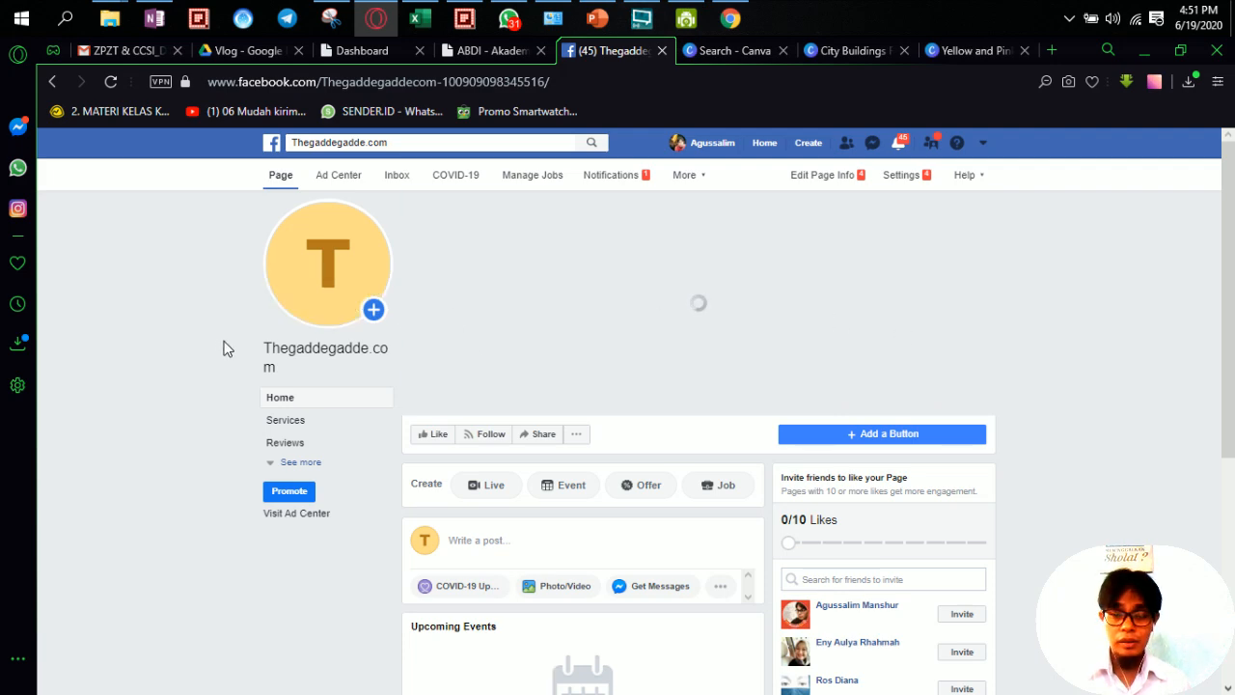
# Step: Add a page action button that sends people a WhatsApp message
pyautogui.click(846, 437)
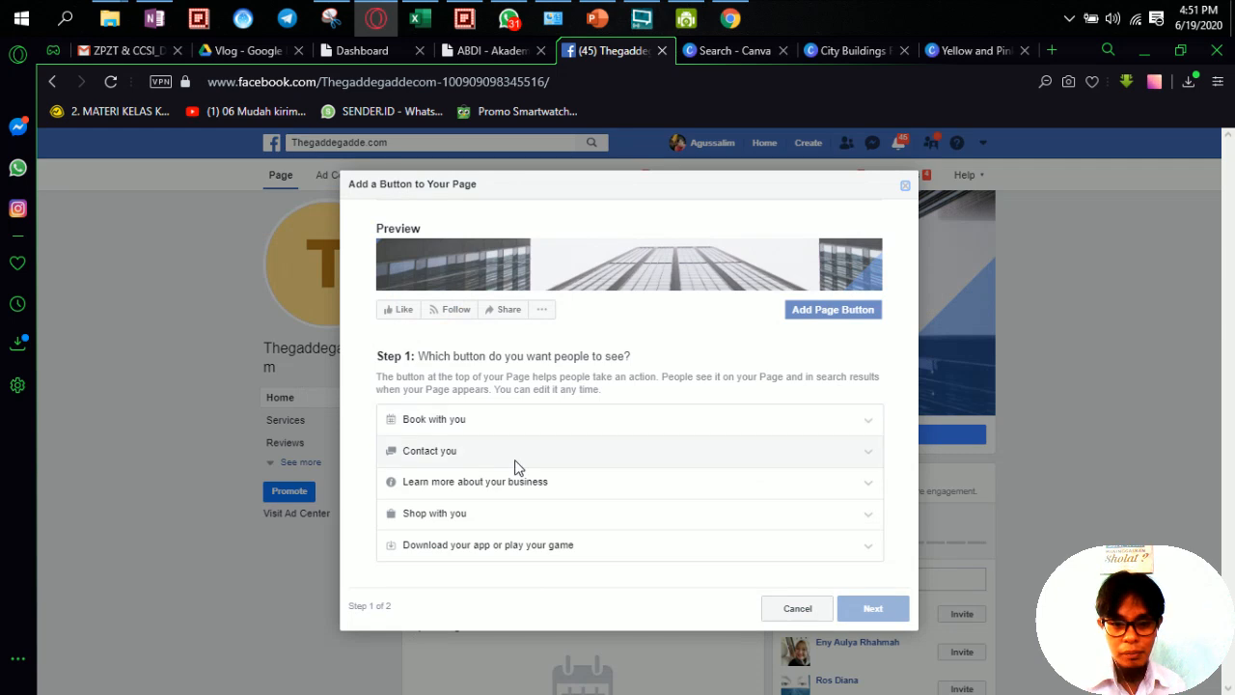
pyautogui.click(450, 451)
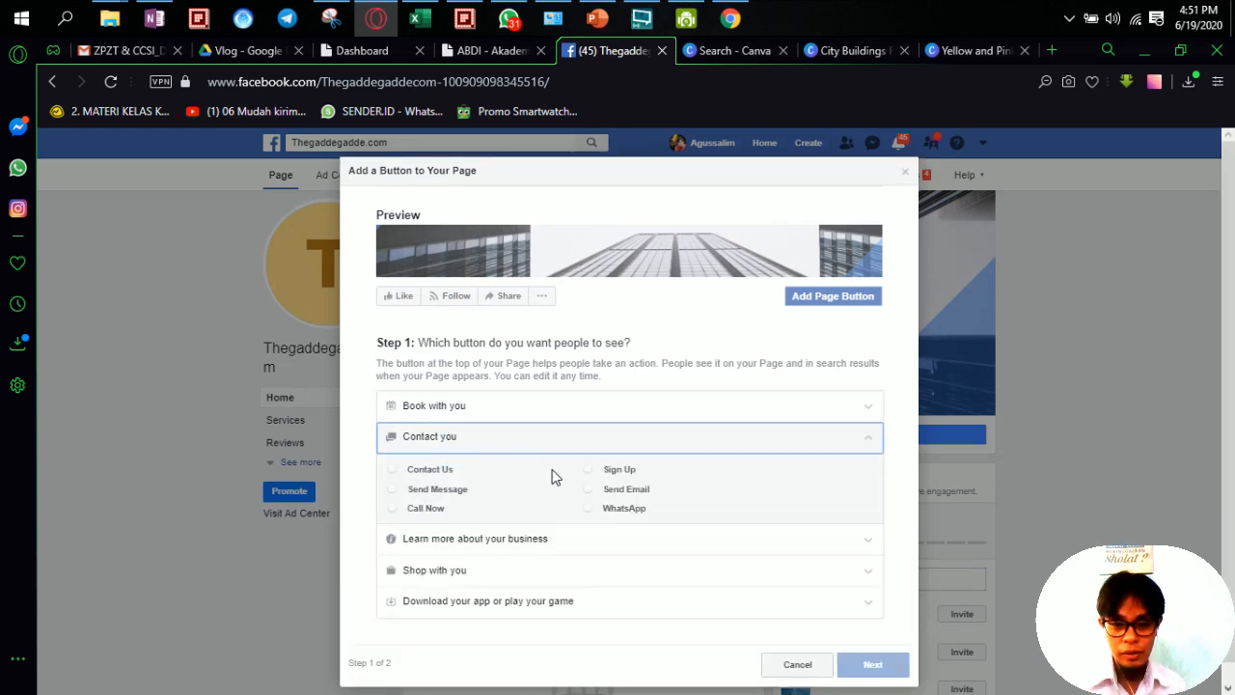
pyautogui.click(588, 507)
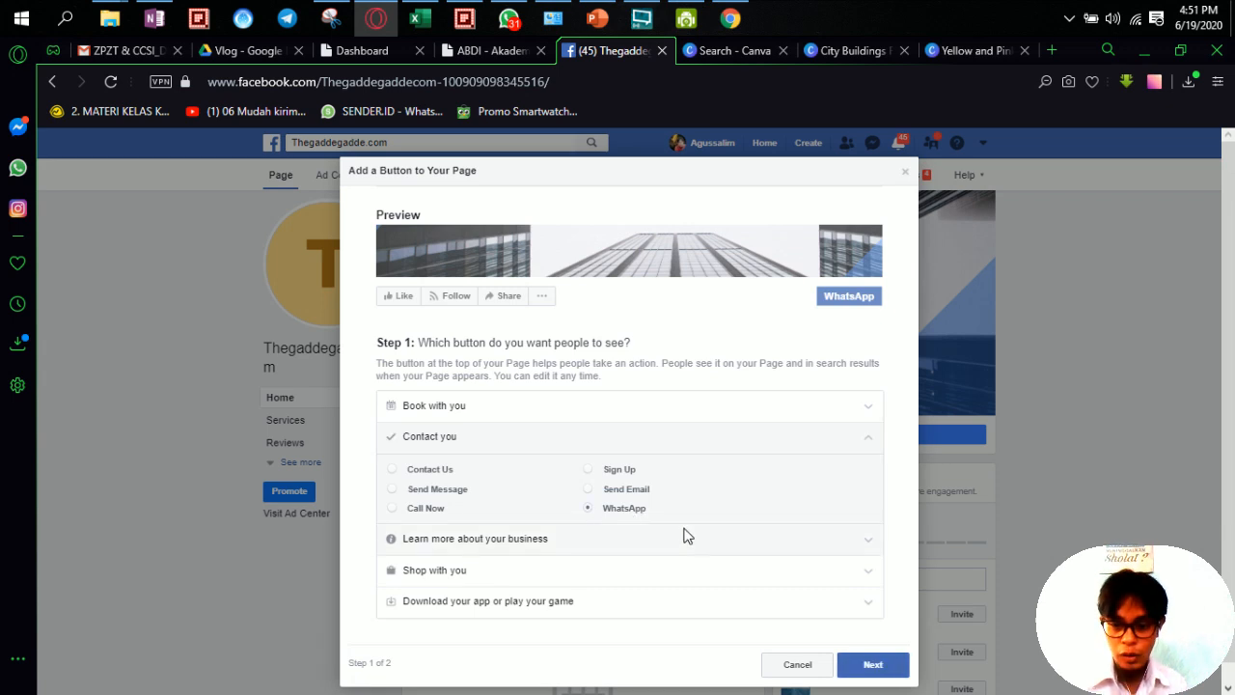
pyautogui.click(873, 663)
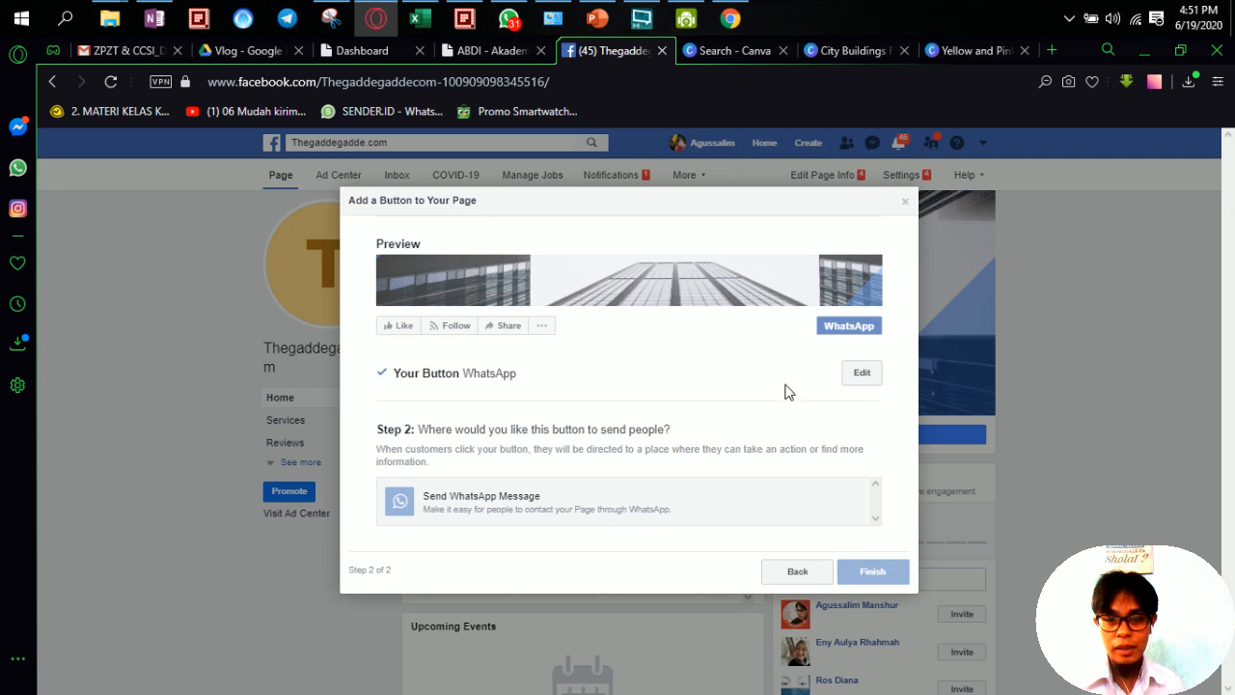
pyautogui.click(851, 382)
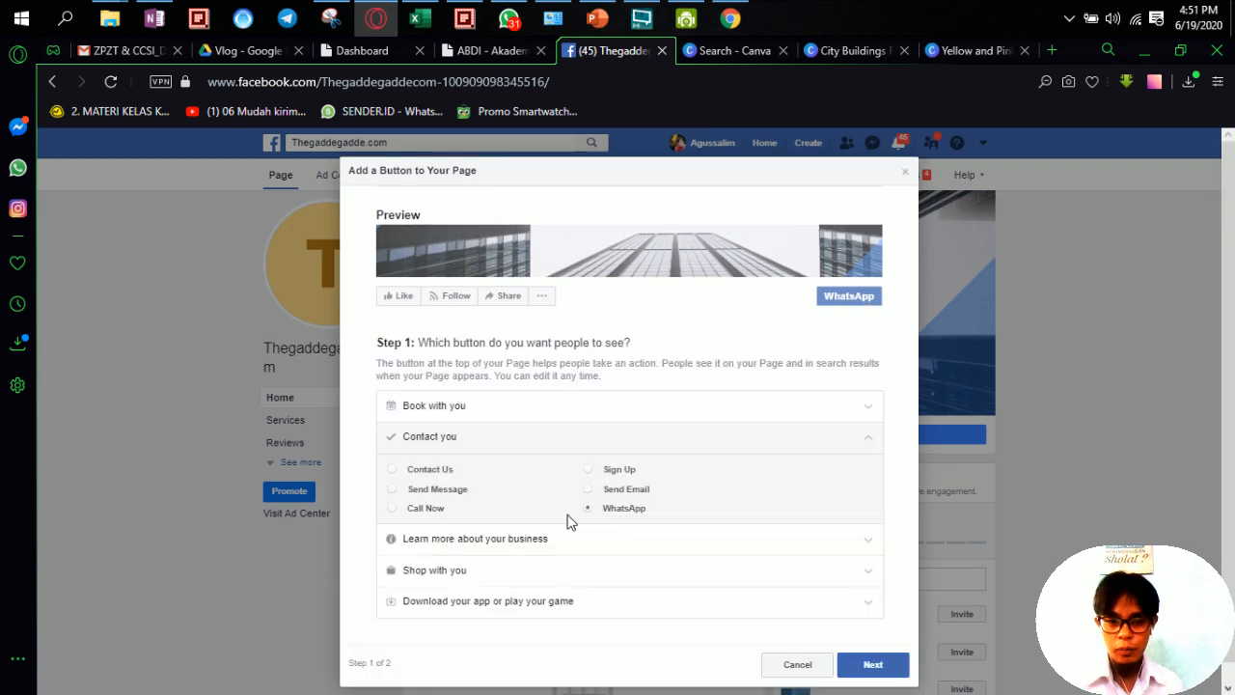
pyautogui.click(872, 663)
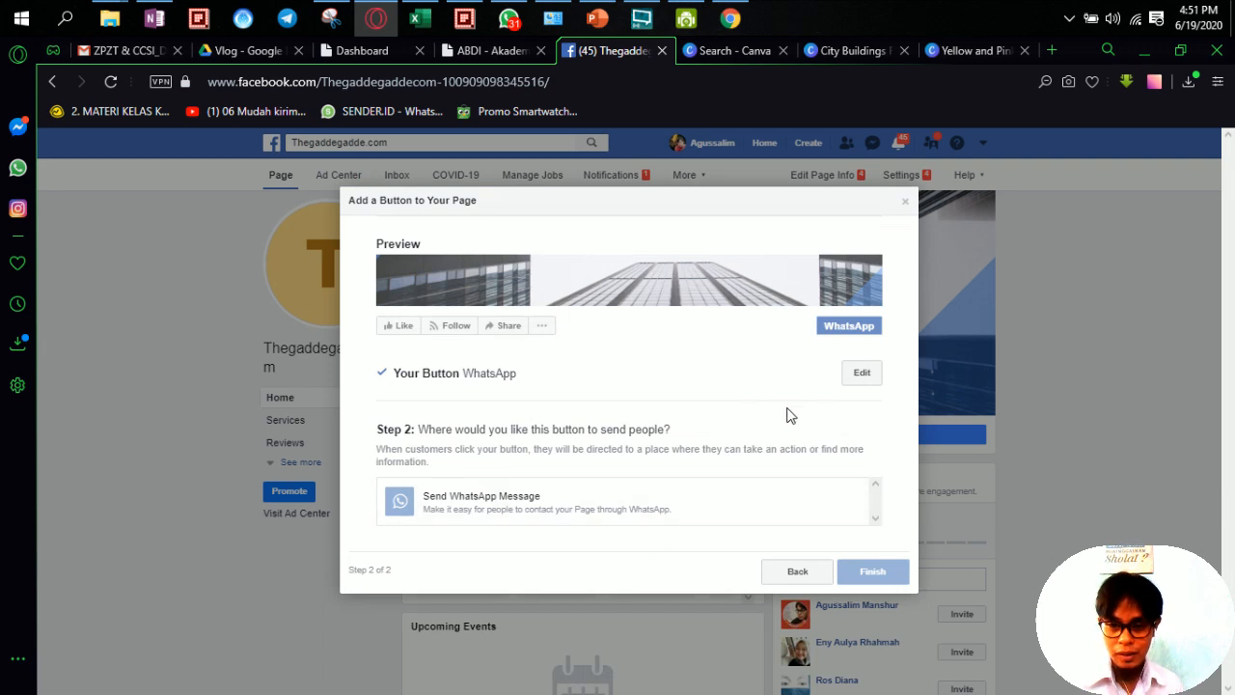
pyautogui.click(861, 376)
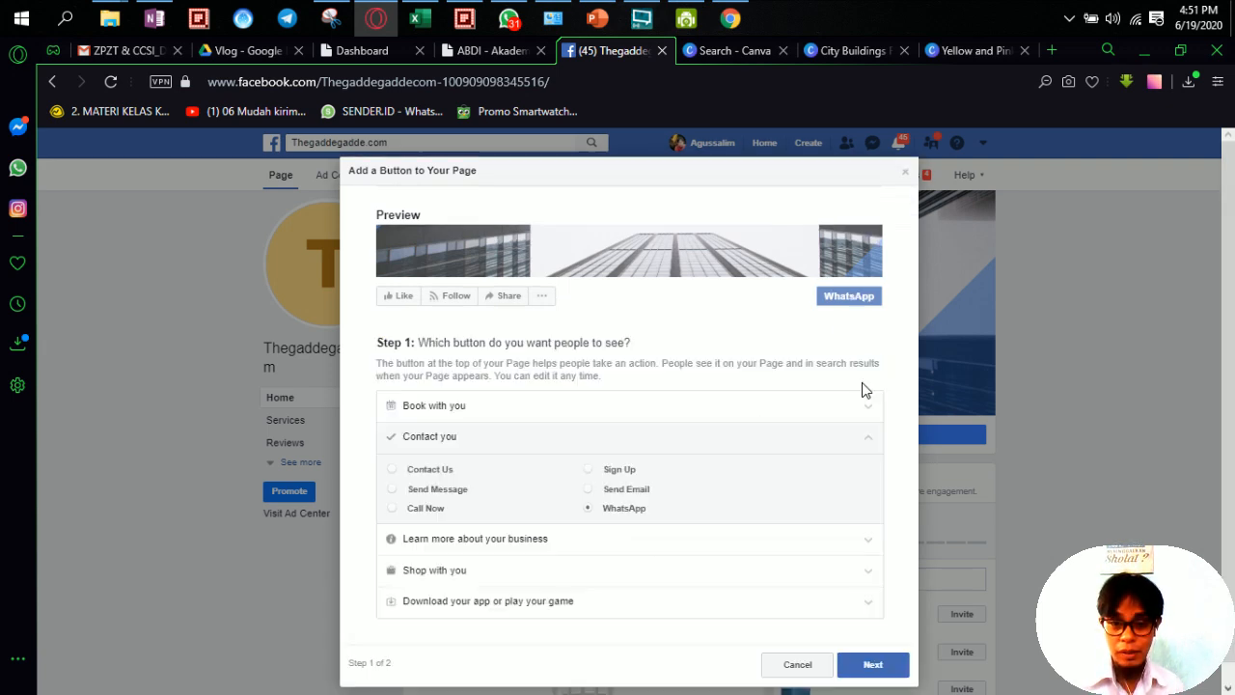
pyautogui.click(873, 664)
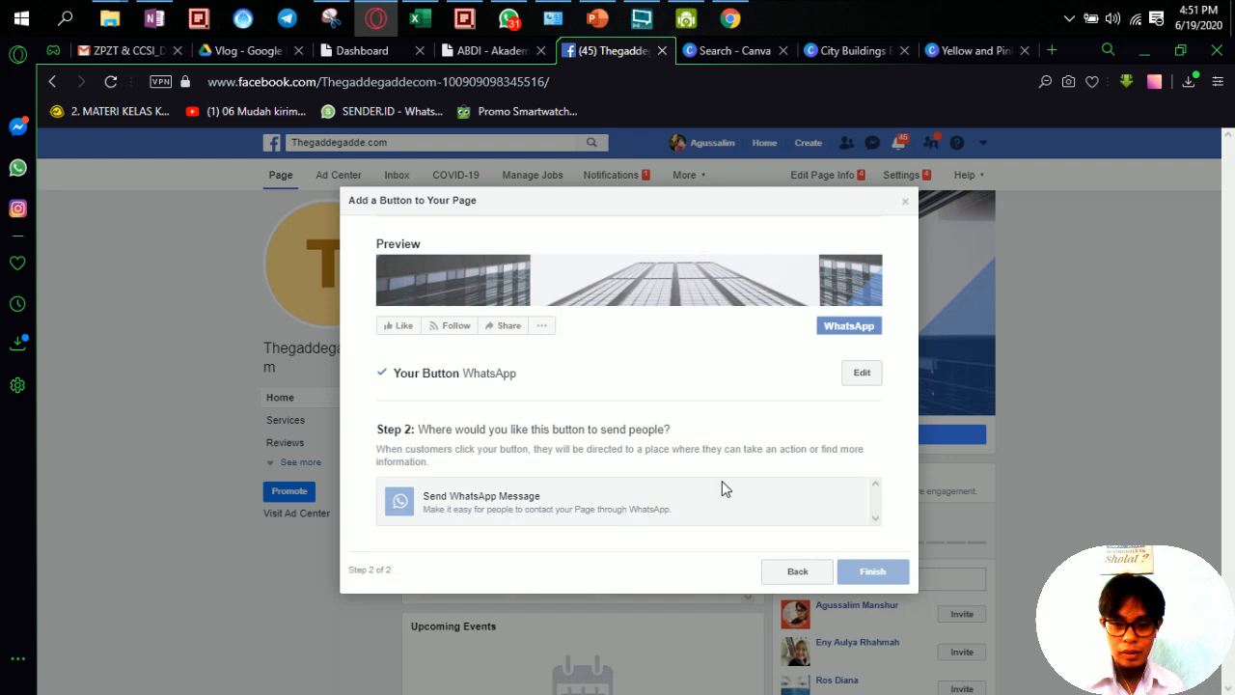
pyautogui.click(644, 498)
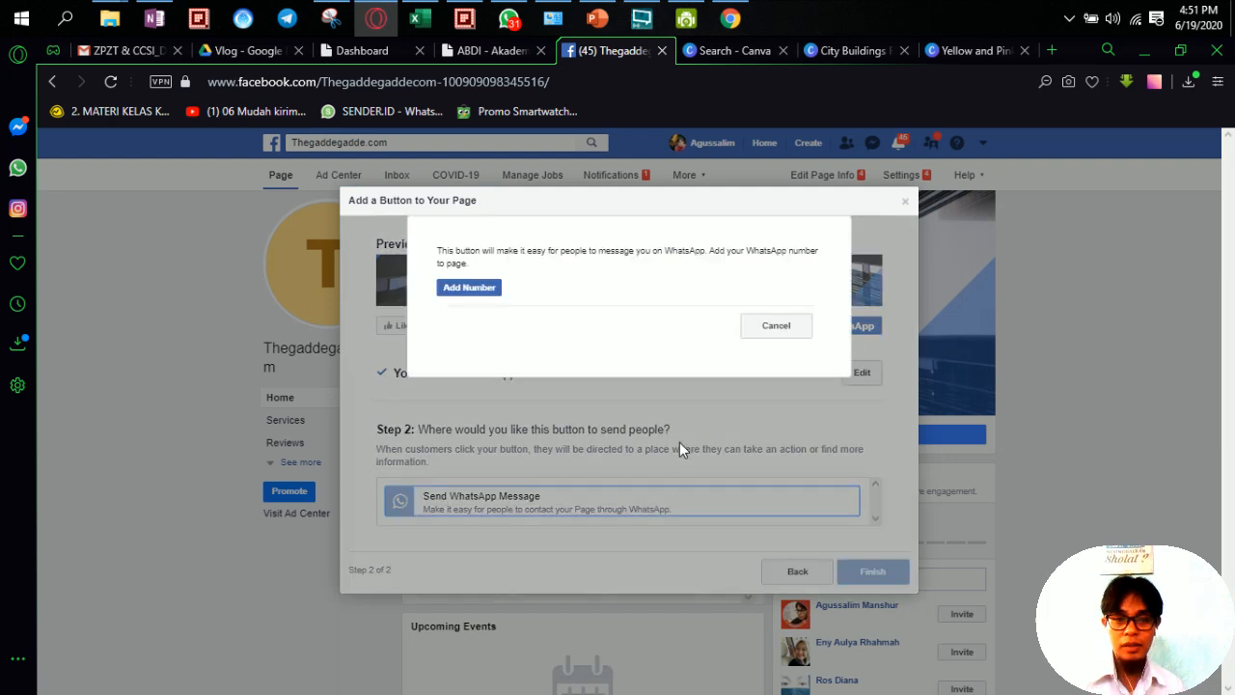
# Step: Enter the page's WhatsApp phone number under Indonesia +62 and request a confirmation code
pyautogui.click(485, 290)
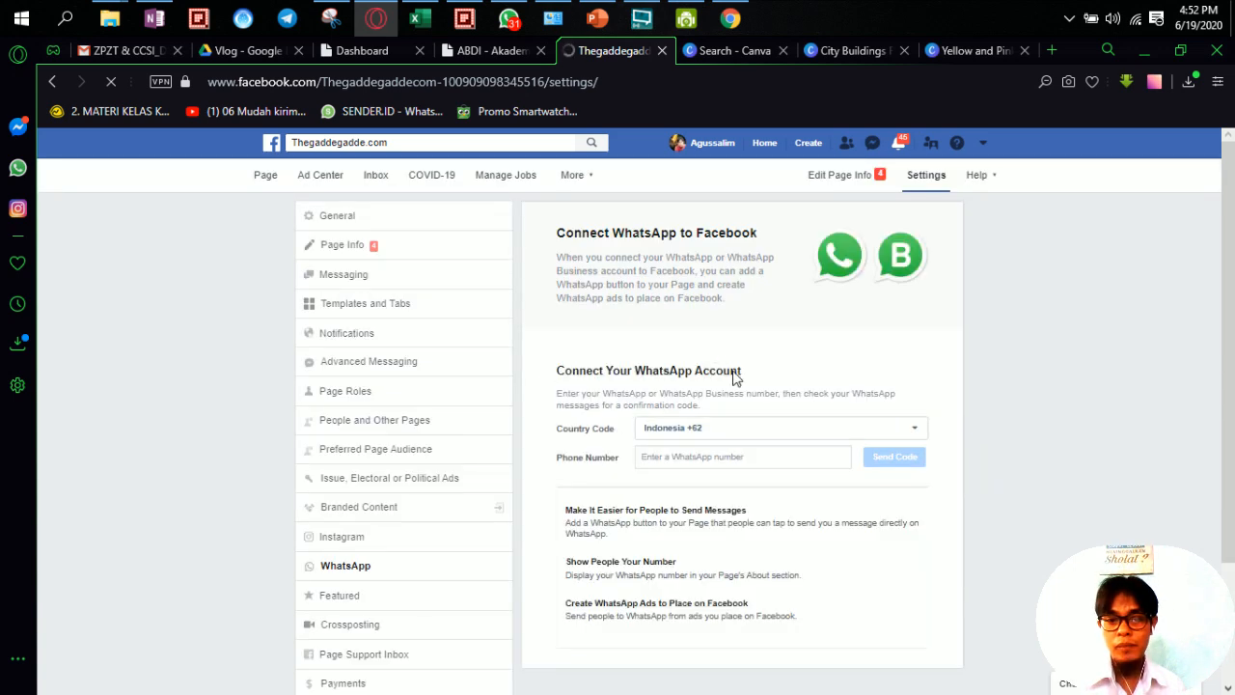
pyautogui.click(720, 454)
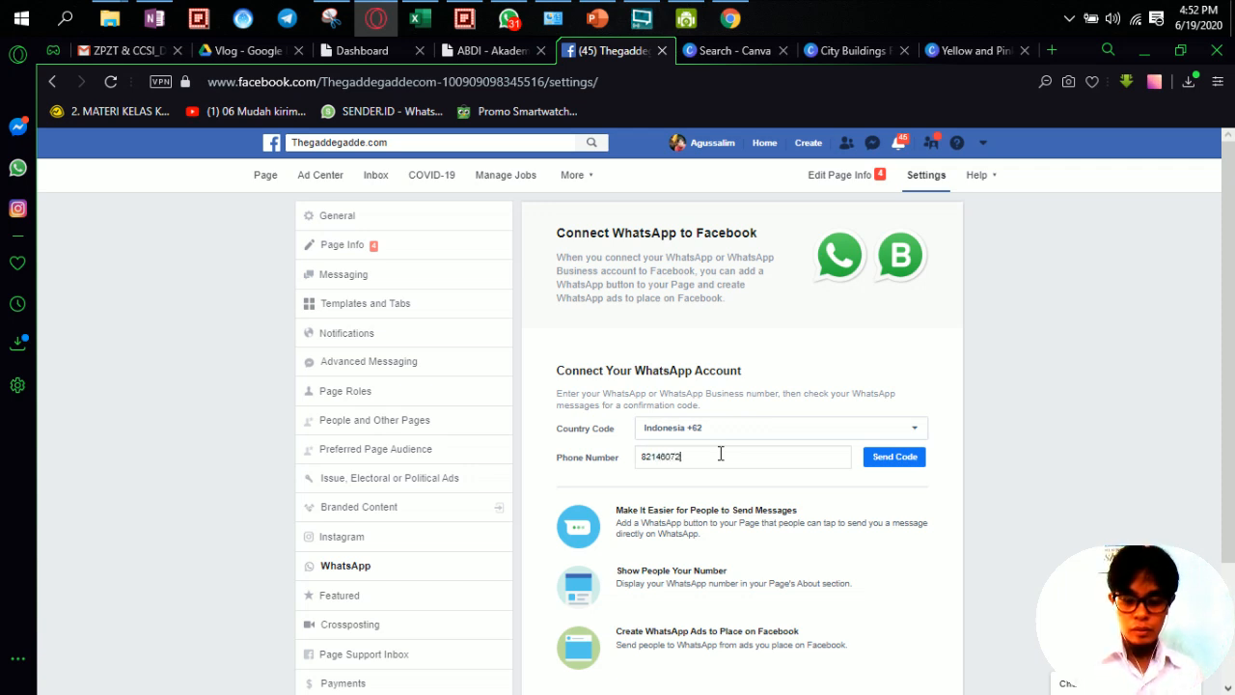
pyautogui.click(903, 461)
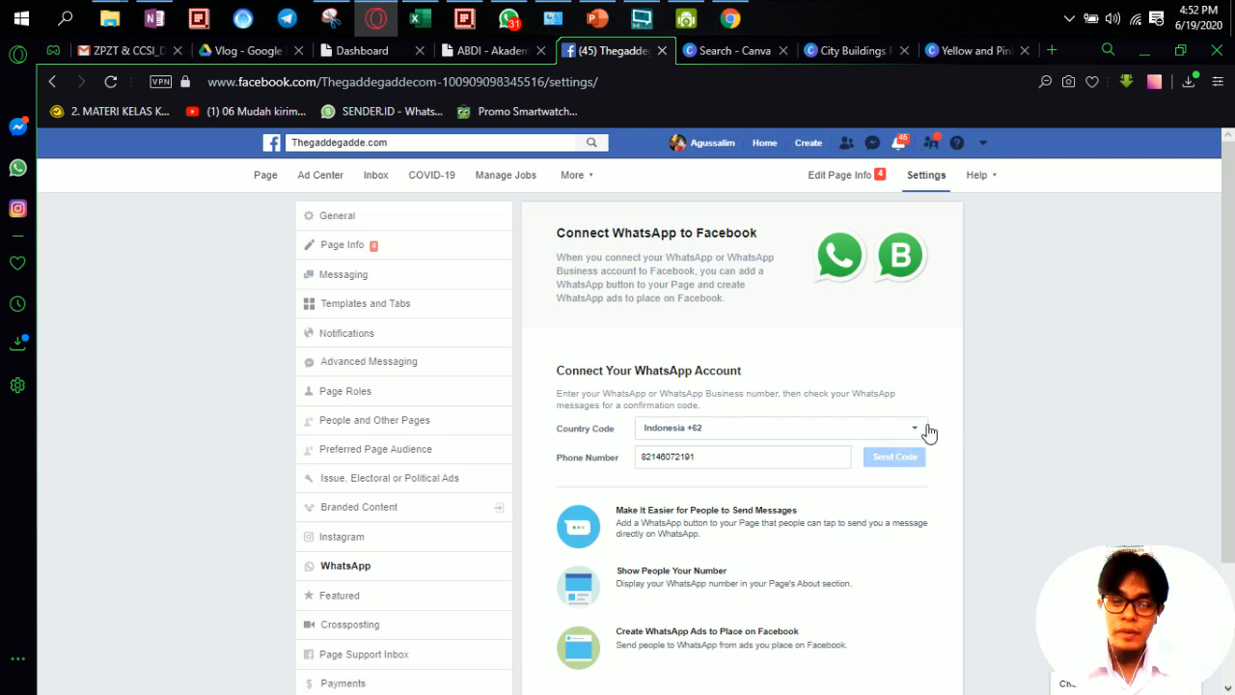
# Step: Add a leading 0 to the rejected phone number and request the code again
pyautogui.click(681, 457)
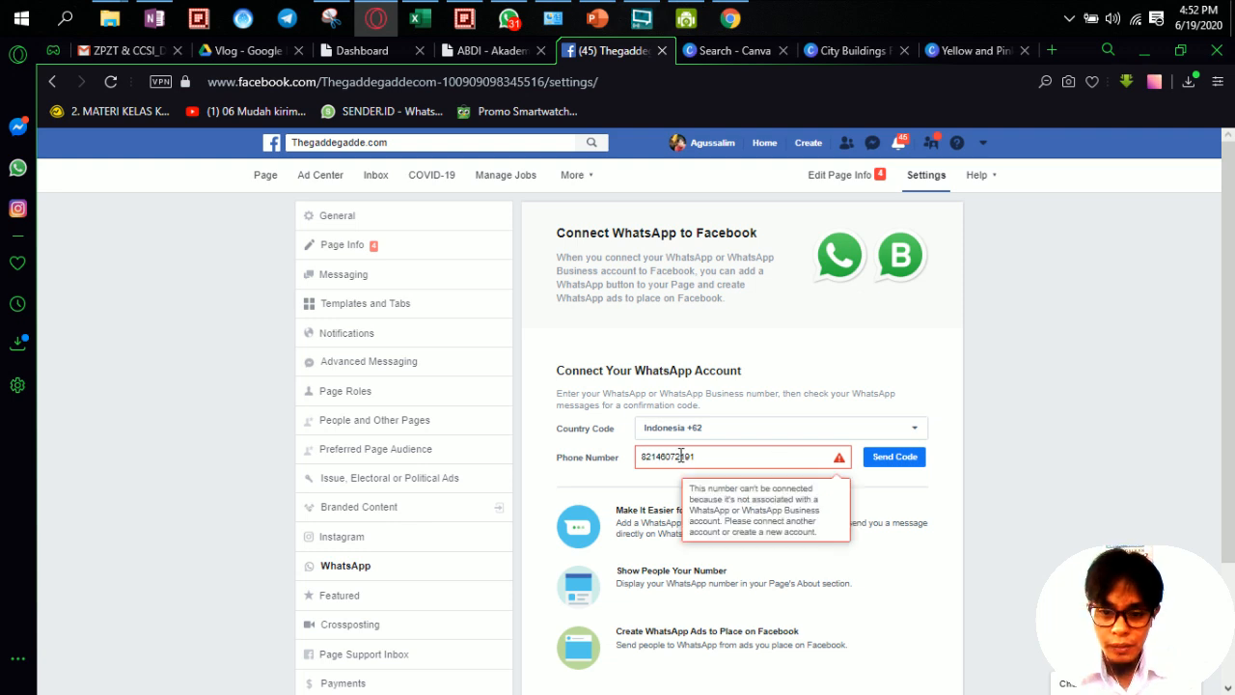
pyautogui.click(643, 458)
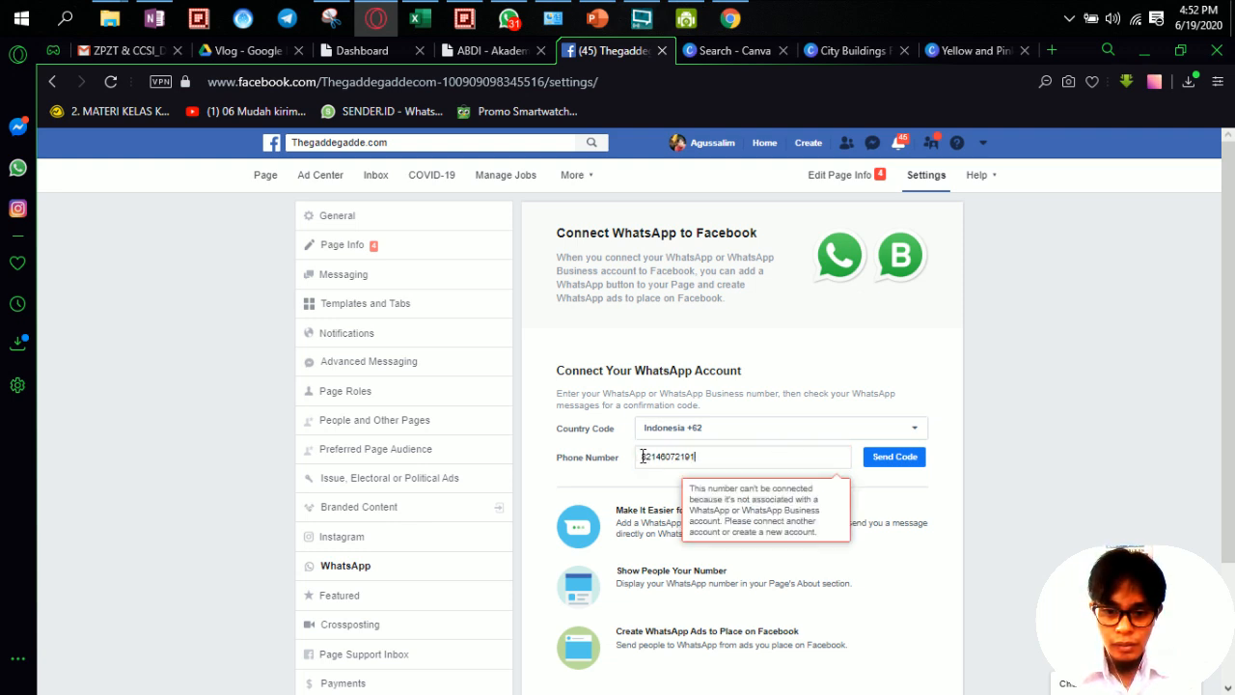
pyautogui.write('0')
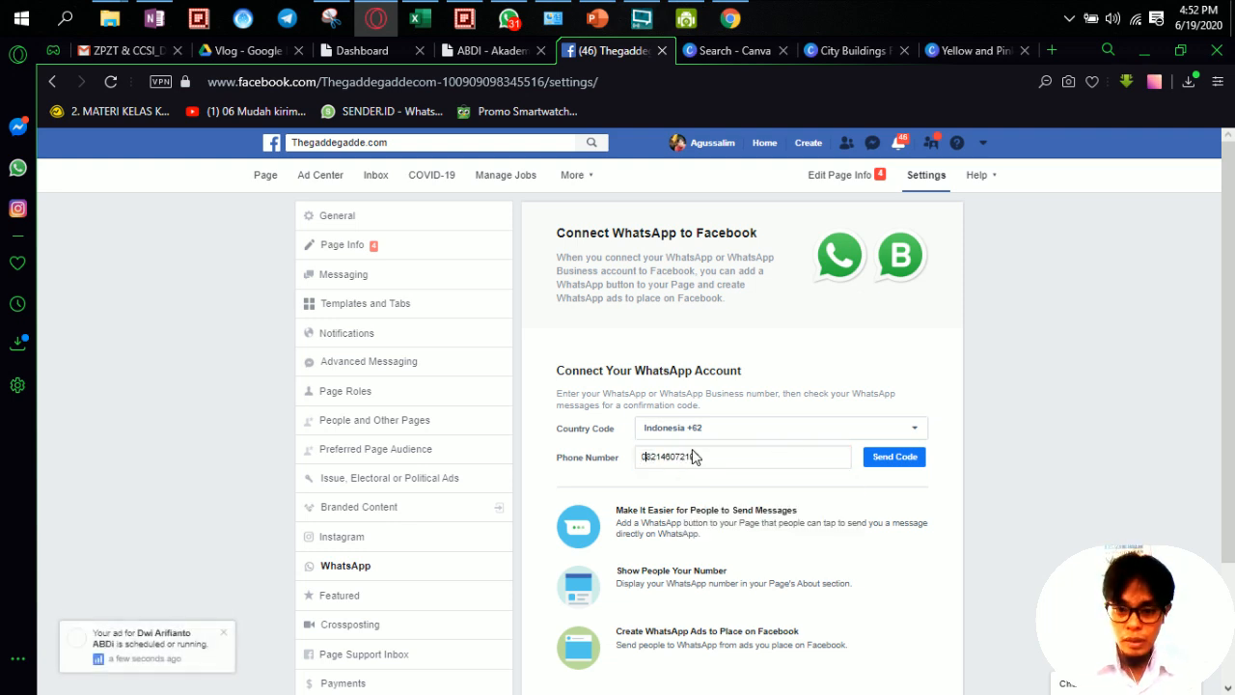
pyautogui.click(886, 466)
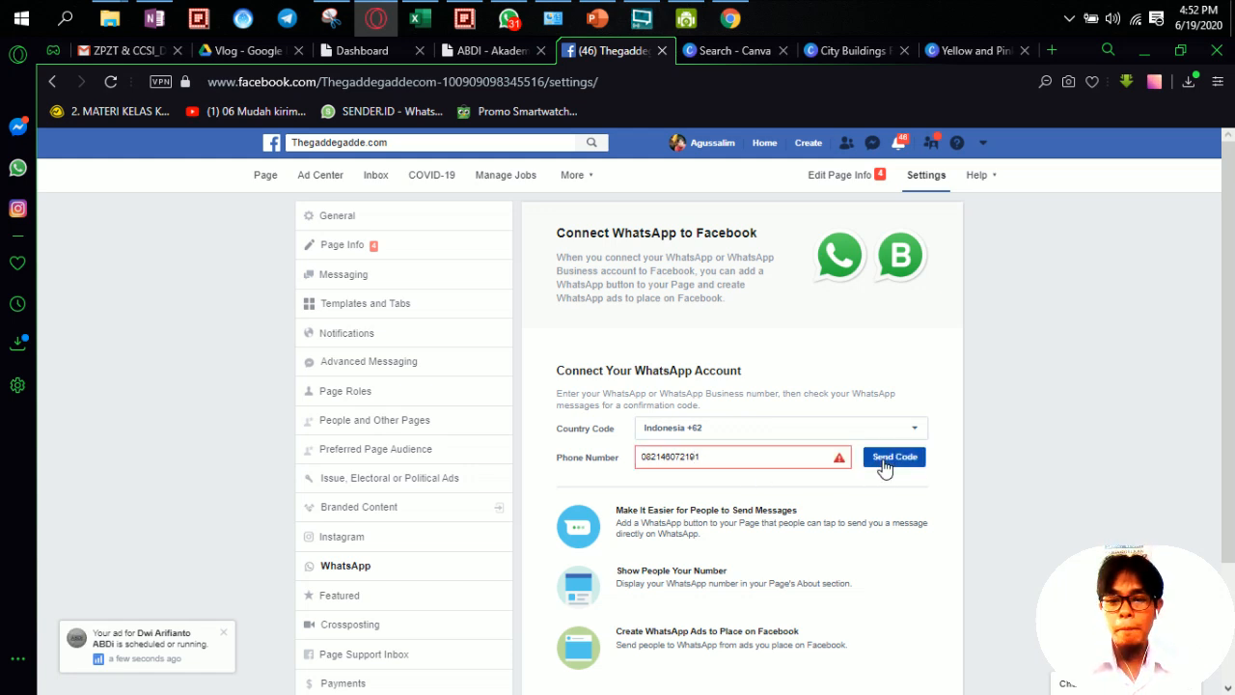
pyautogui.click(750, 460)
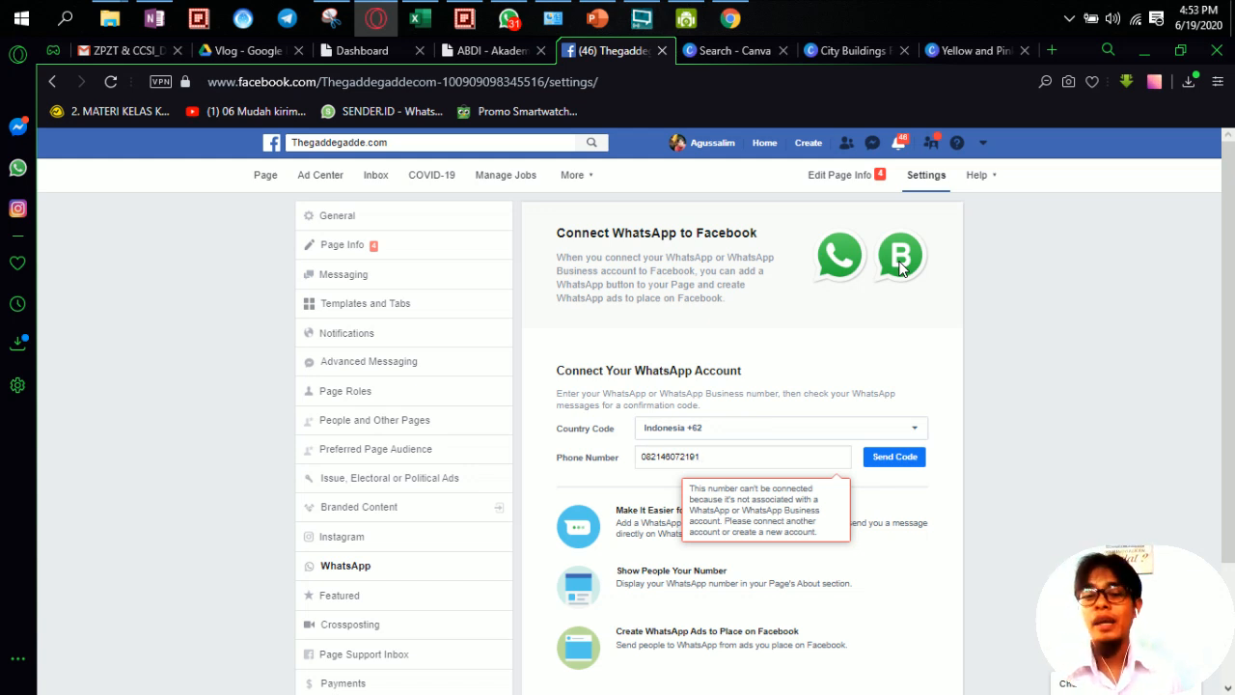
# Step: Find Thegaddegadde in the full Your Pages list and open it
pyautogui.click(984, 148)
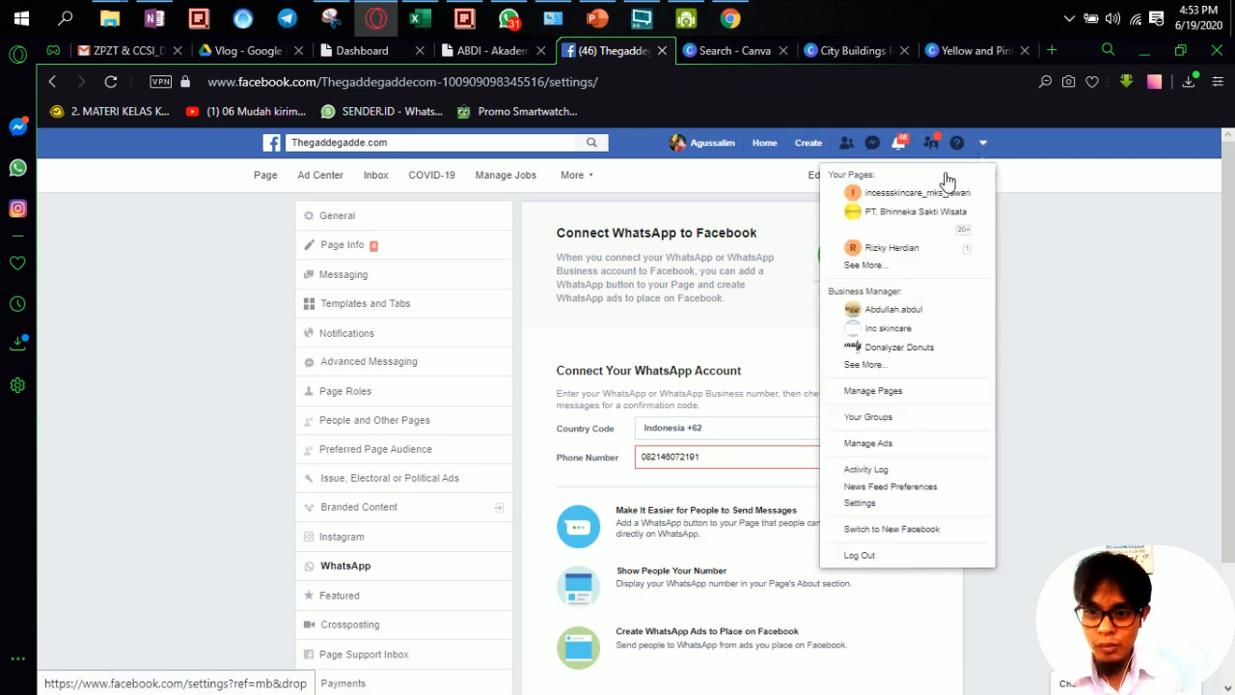
pyautogui.click(905, 266)
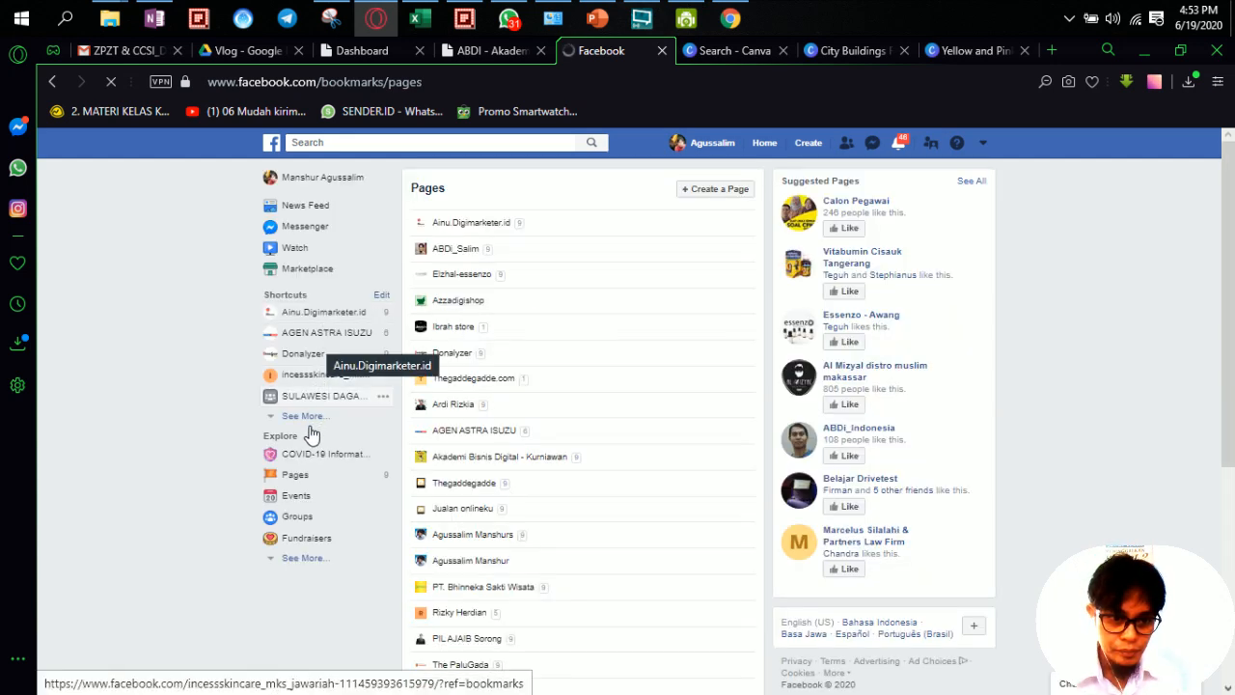
pyautogui.scroll(-2, 527, 482)
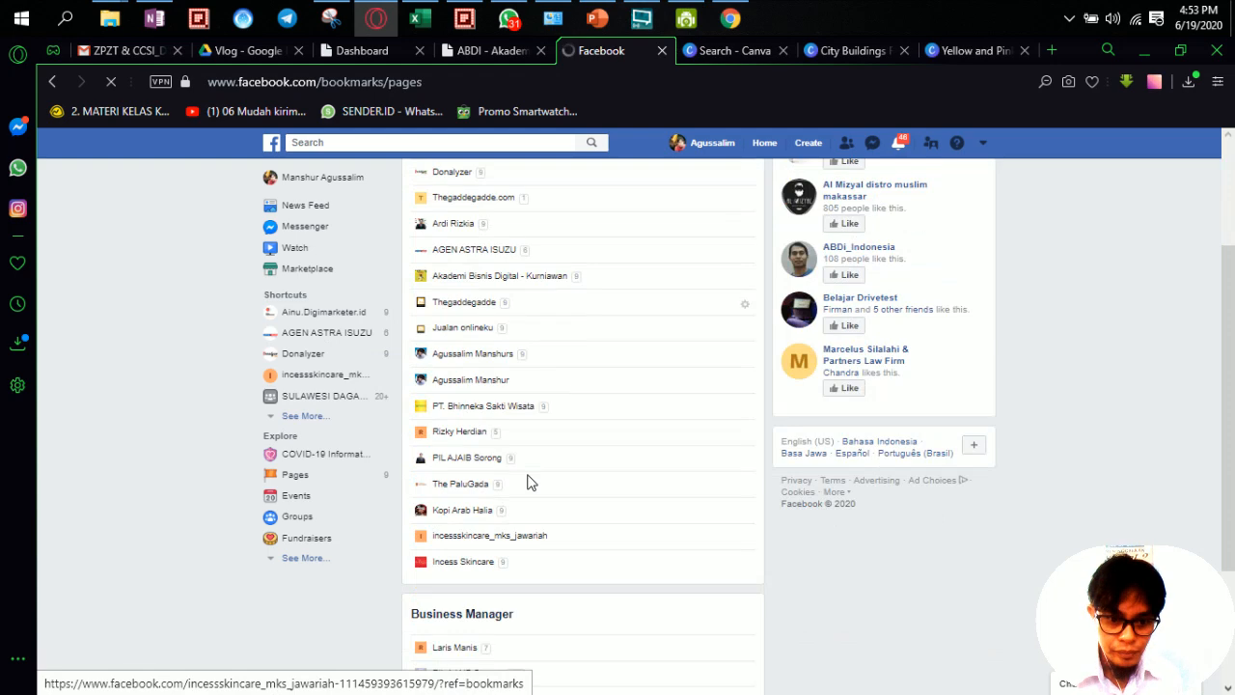
pyautogui.scroll(-2, 521, 511)
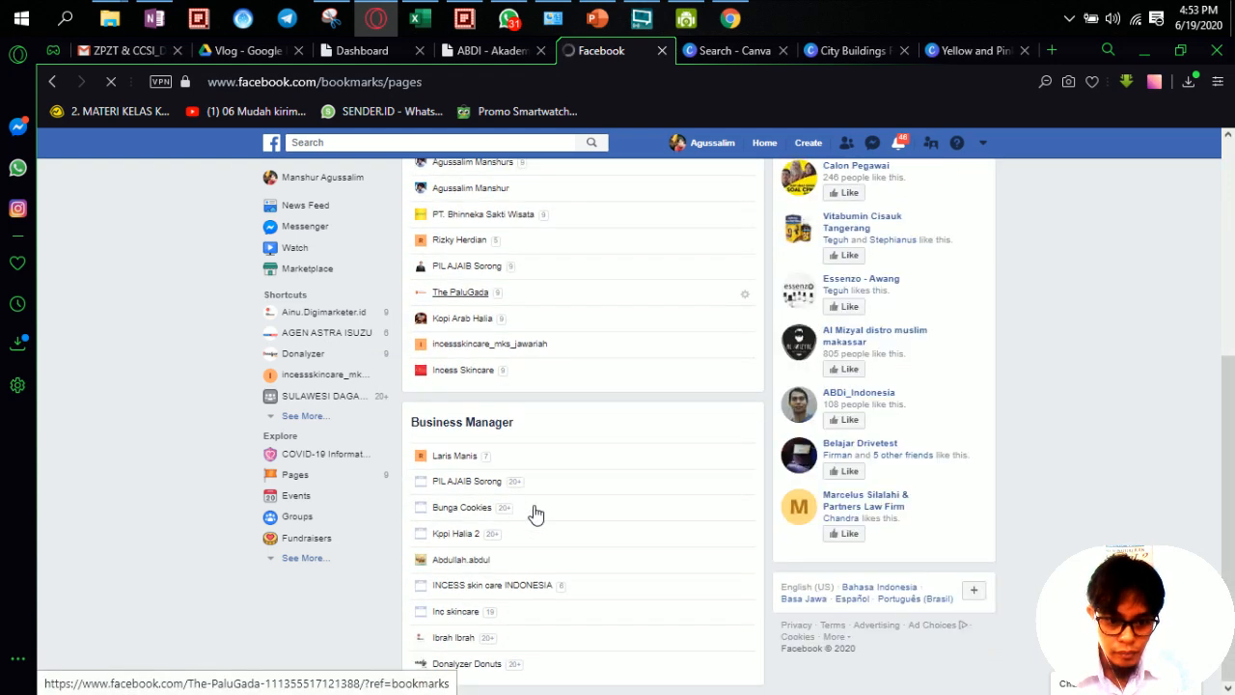
pyautogui.scroll(3, 559, 531)
pyautogui.scroll(-2, 561, 538)
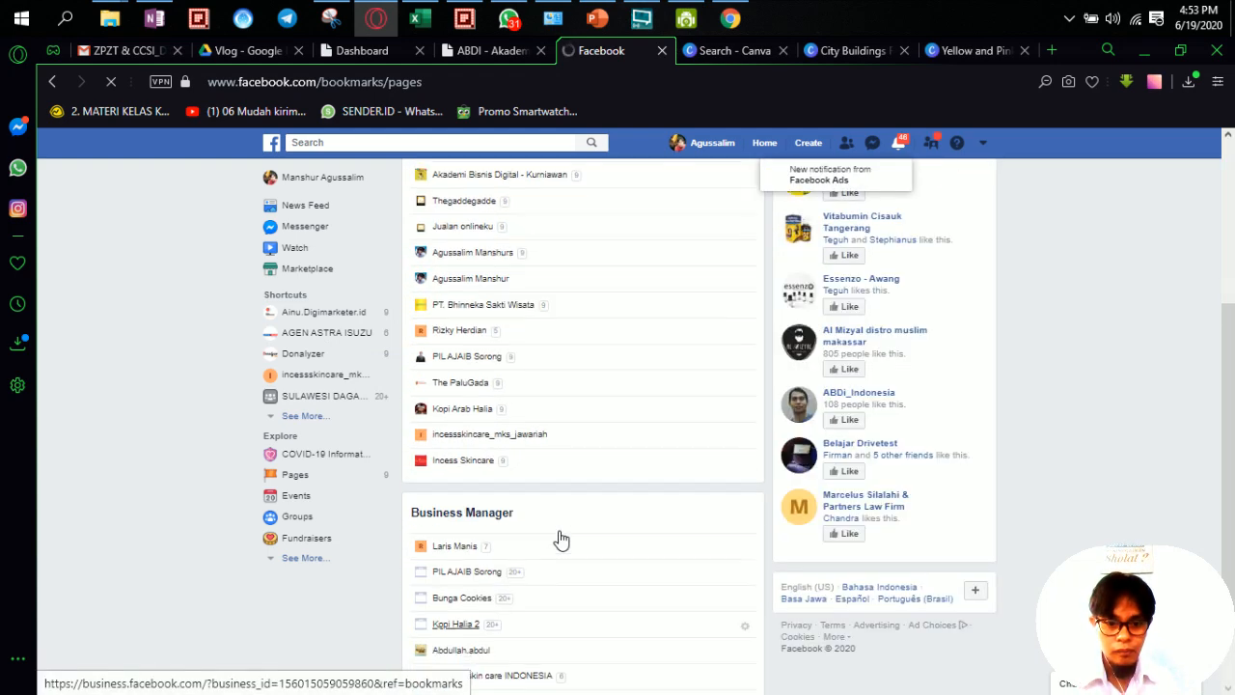
pyautogui.scroll(1, 561, 538)
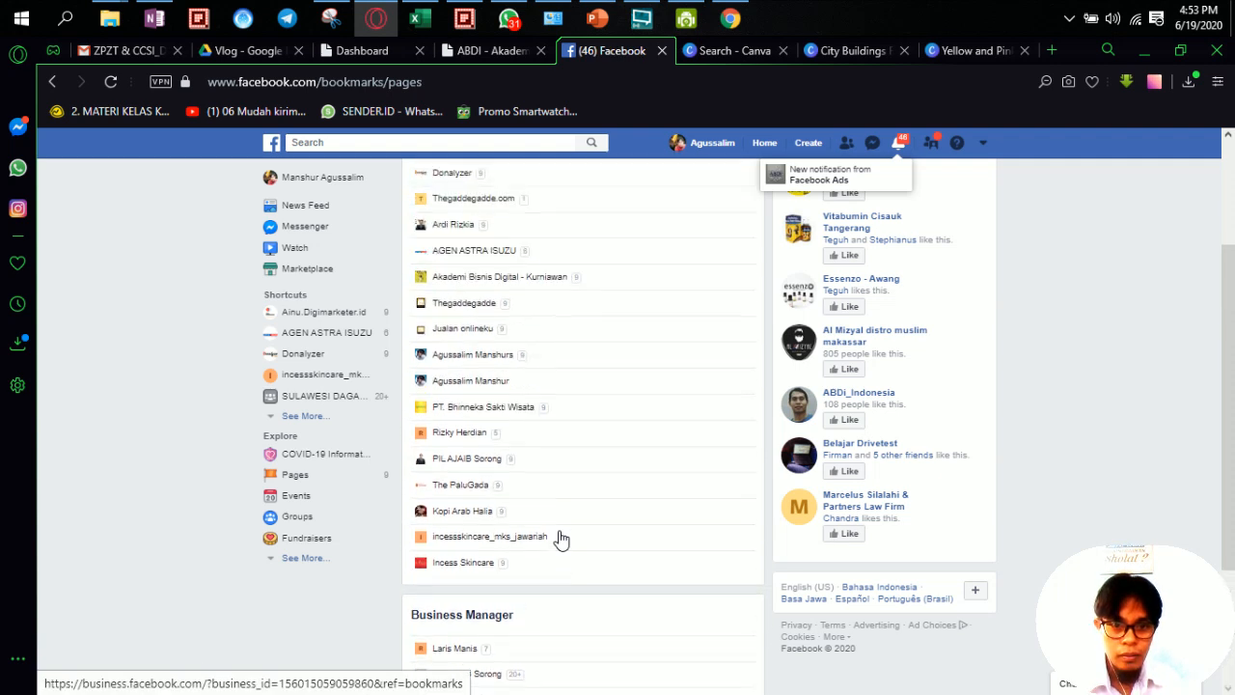
pyautogui.scroll(1, 561, 538)
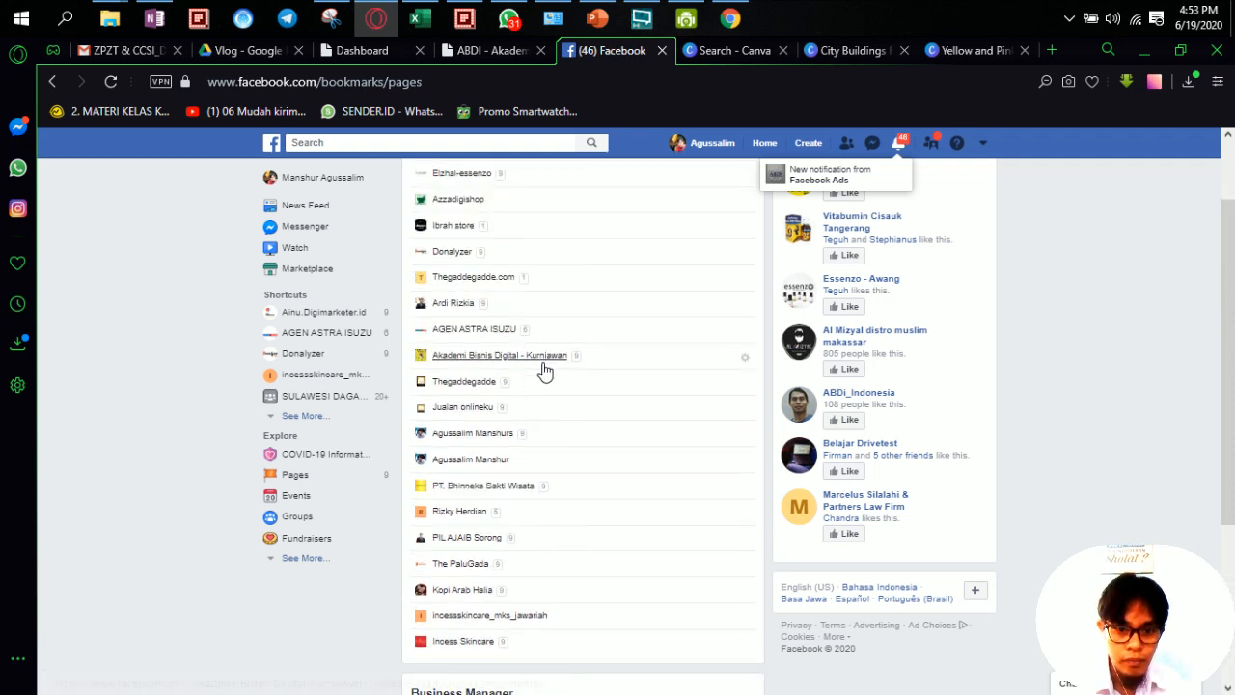
pyautogui.scroll(-2, 545, 372)
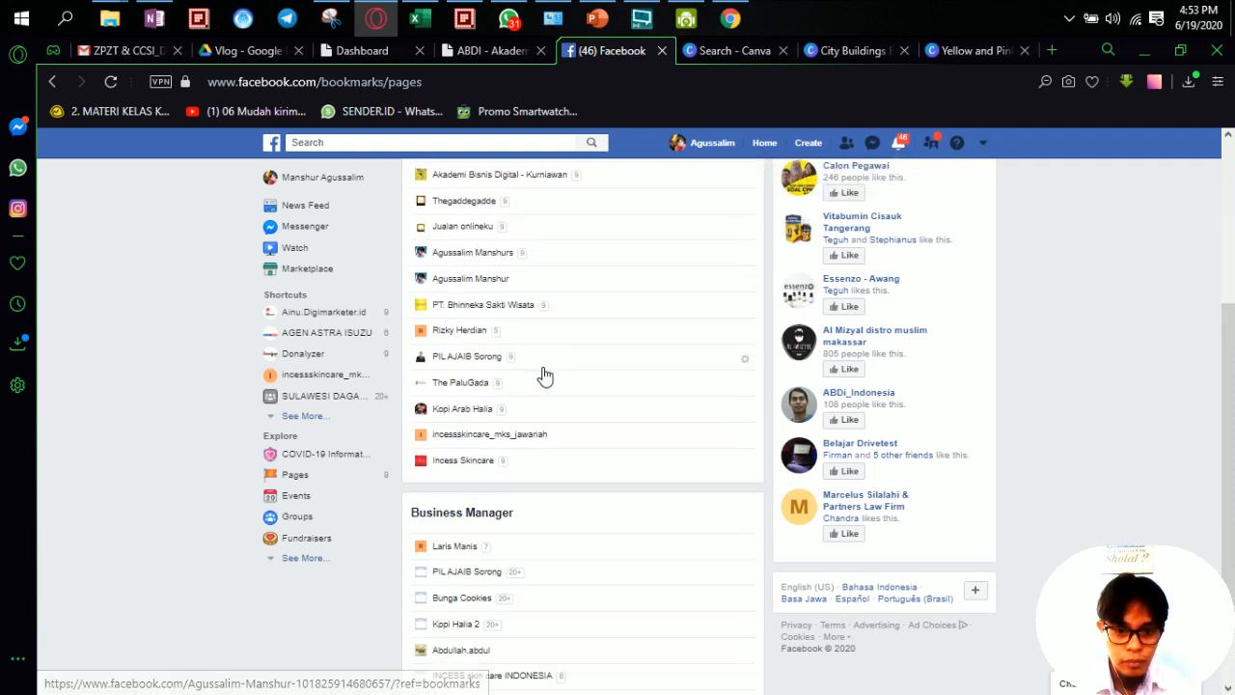
pyautogui.scroll(-1, 545, 374)
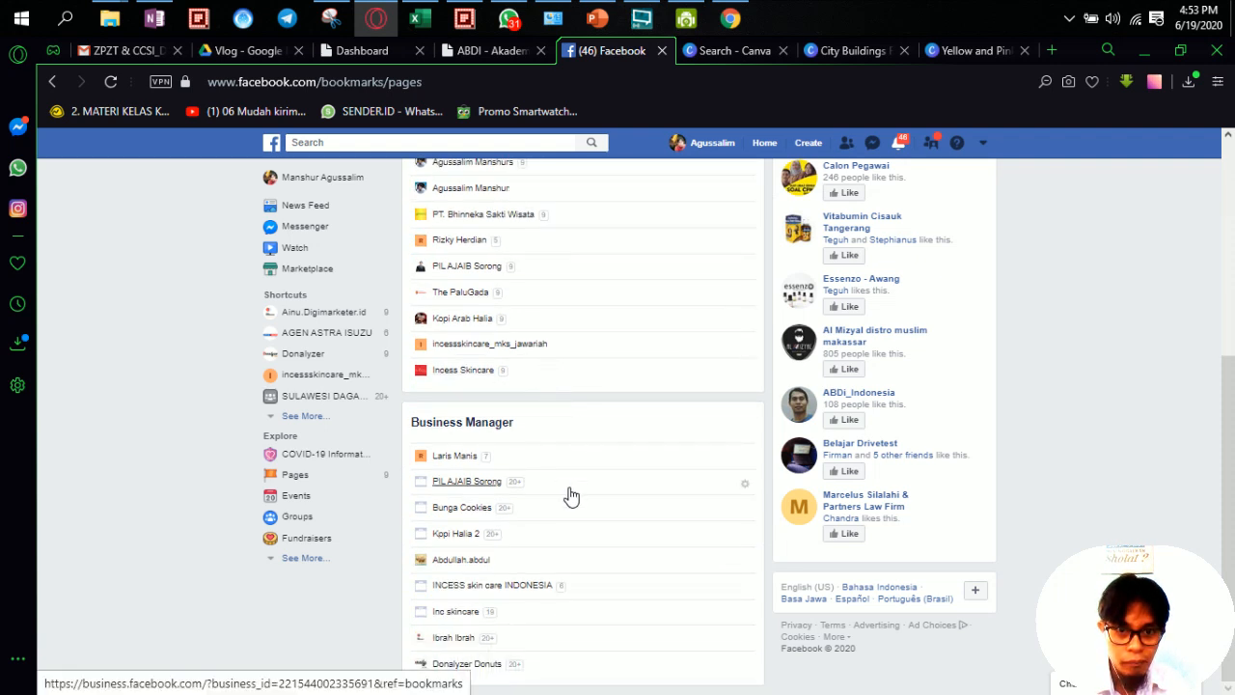
pyautogui.scroll(4, 571, 495)
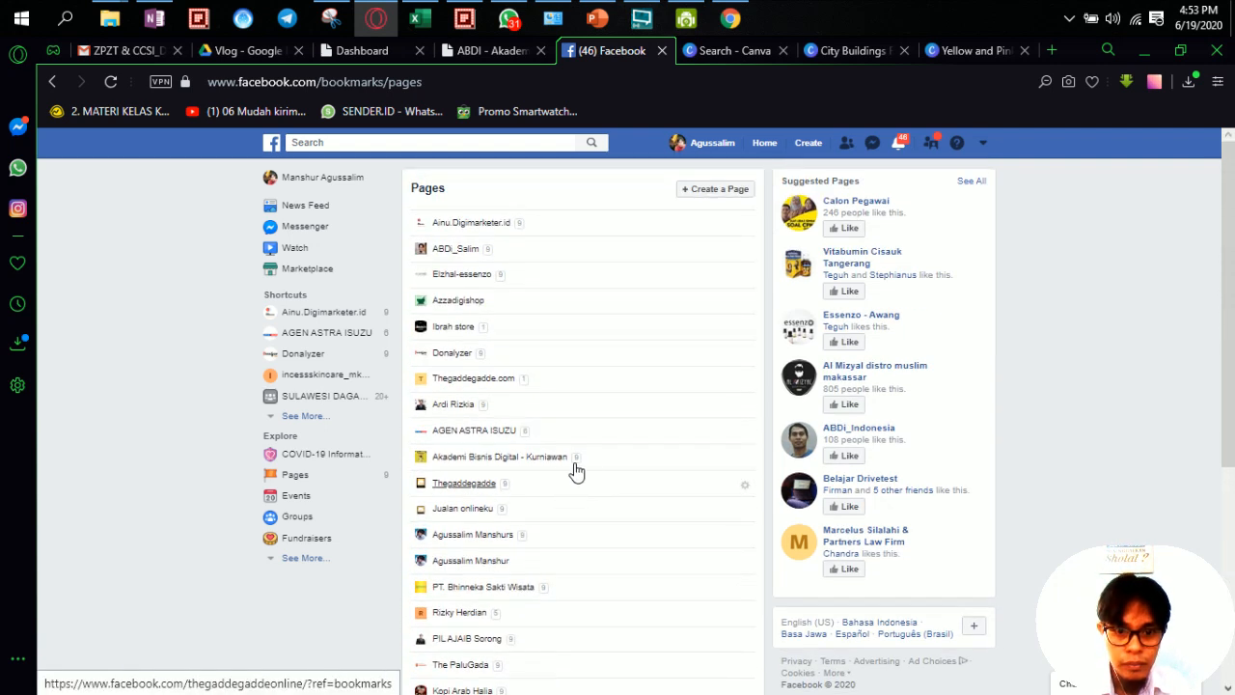
pyautogui.scroll(-2, 593, 343)
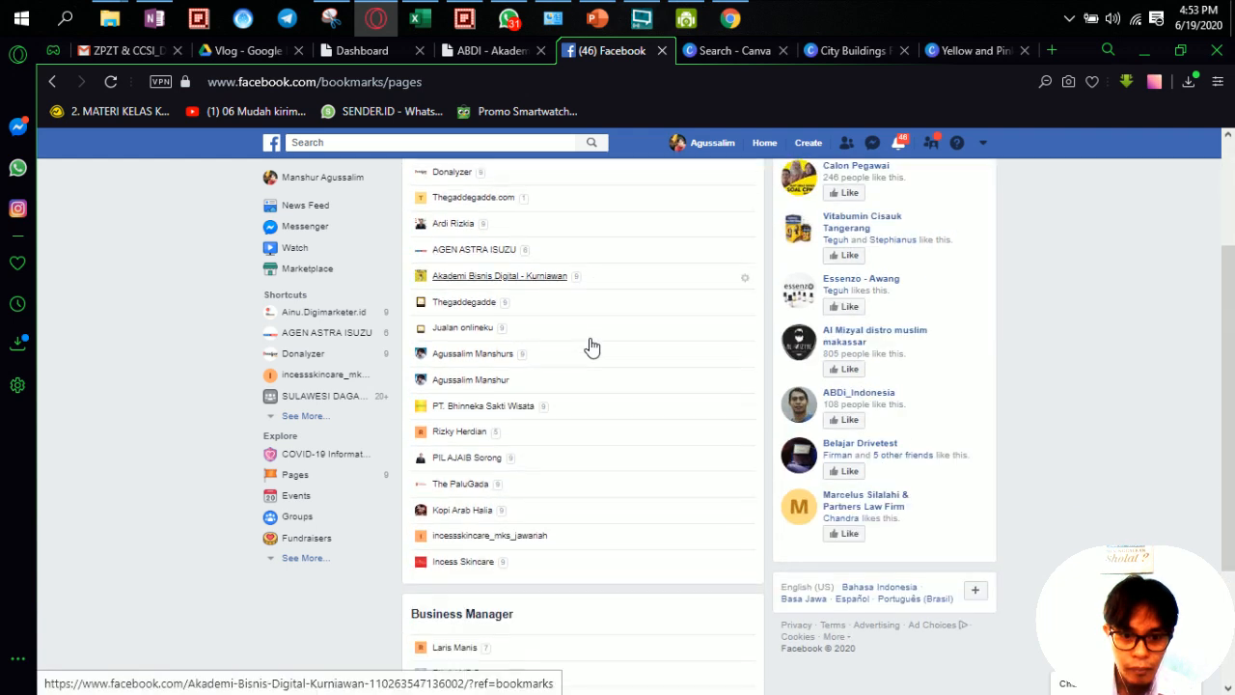
pyautogui.scroll(-2, 590, 345)
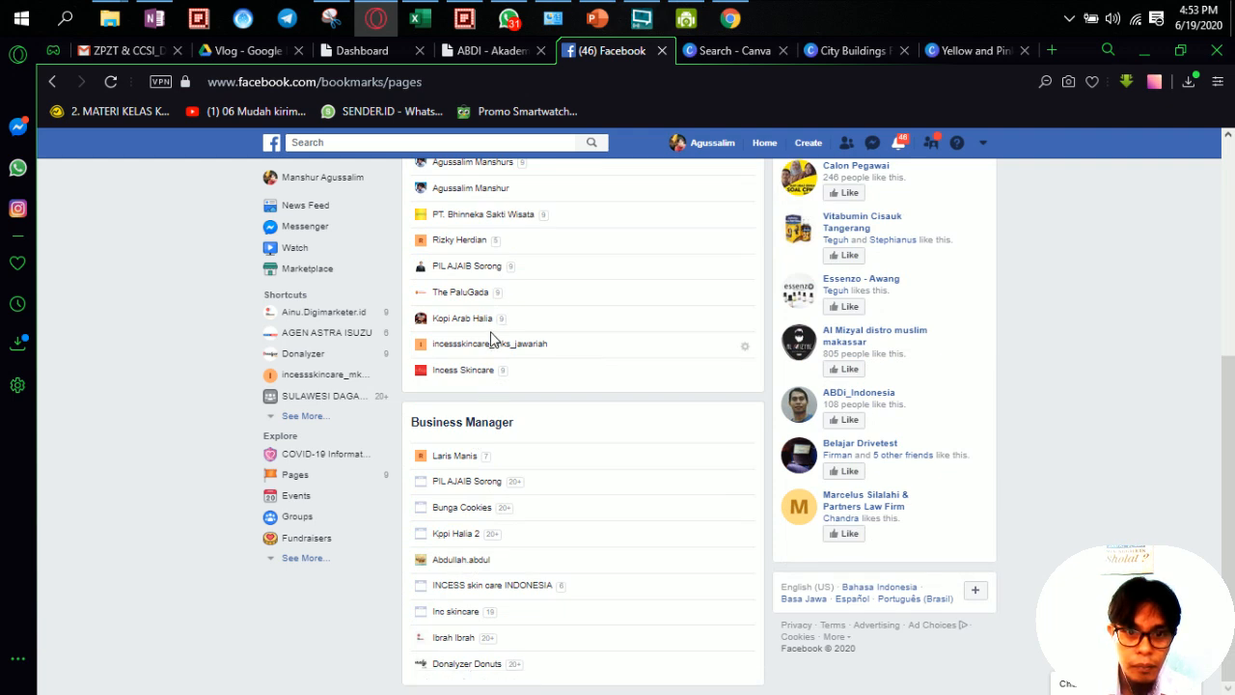
pyautogui.scroll(2, 492, 340)
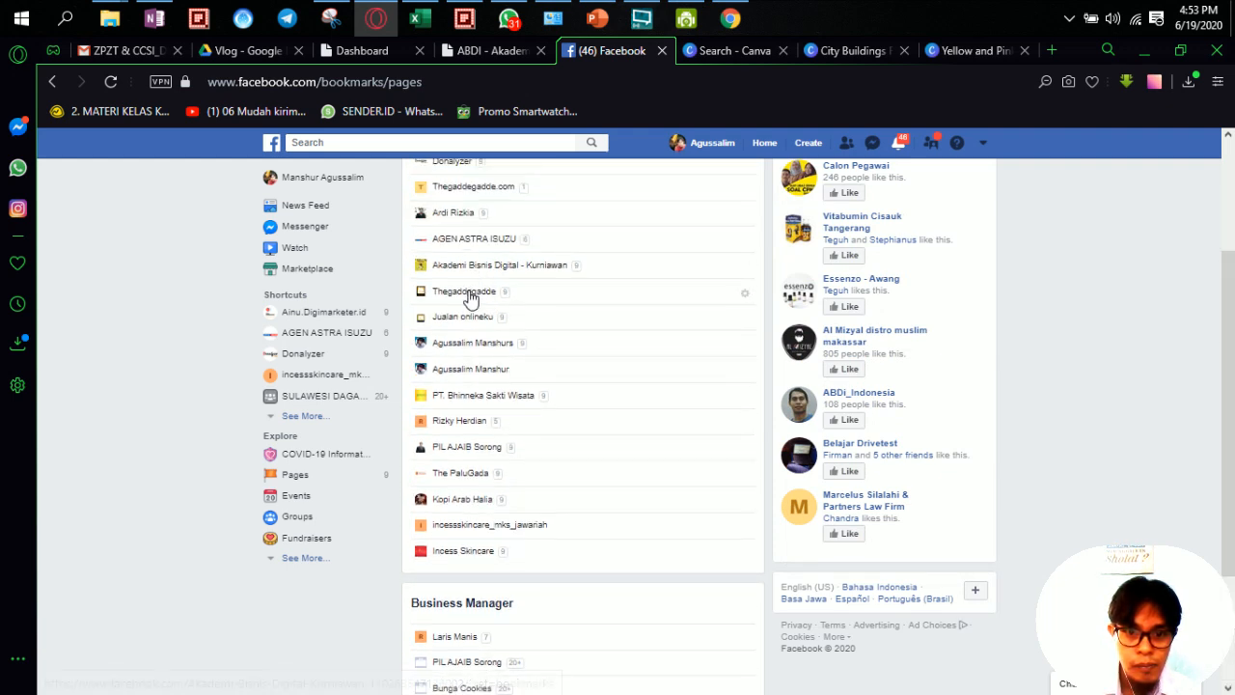
pyautogui.click(470, 292)
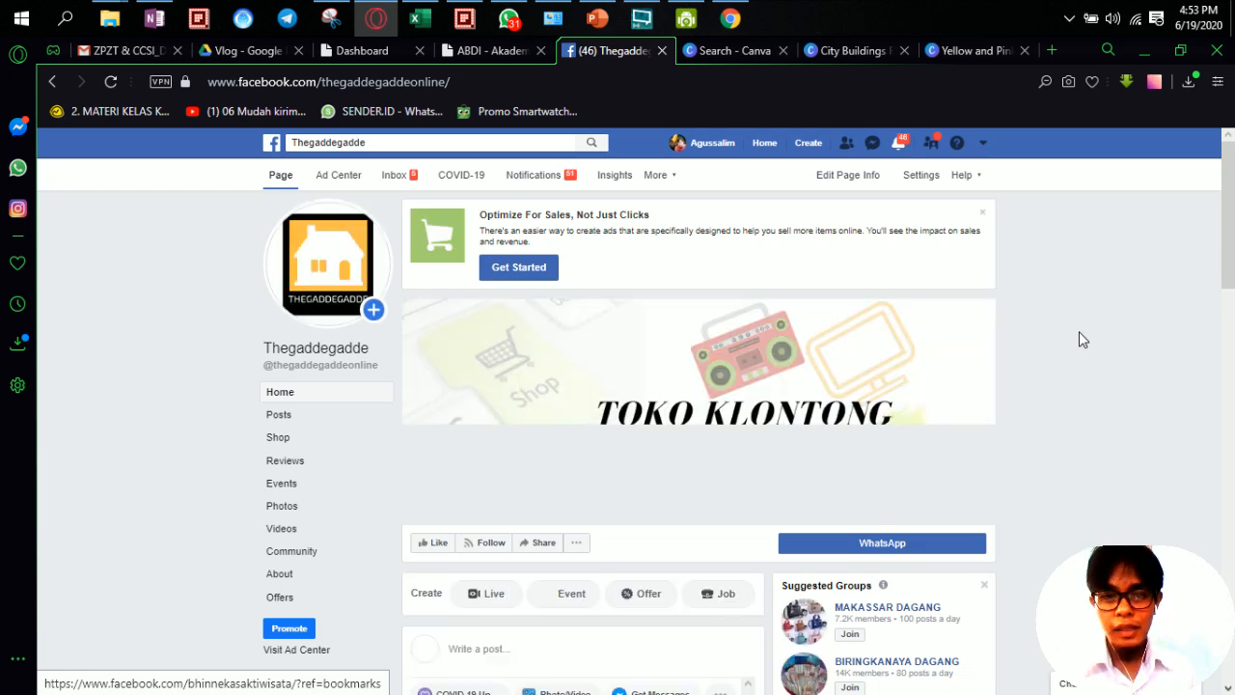
# Step: Scroll through the finished Thegaddegadde page, then bring up the screen recorder's Record menu
pyautogui.scroll(-3, 1002, 307)
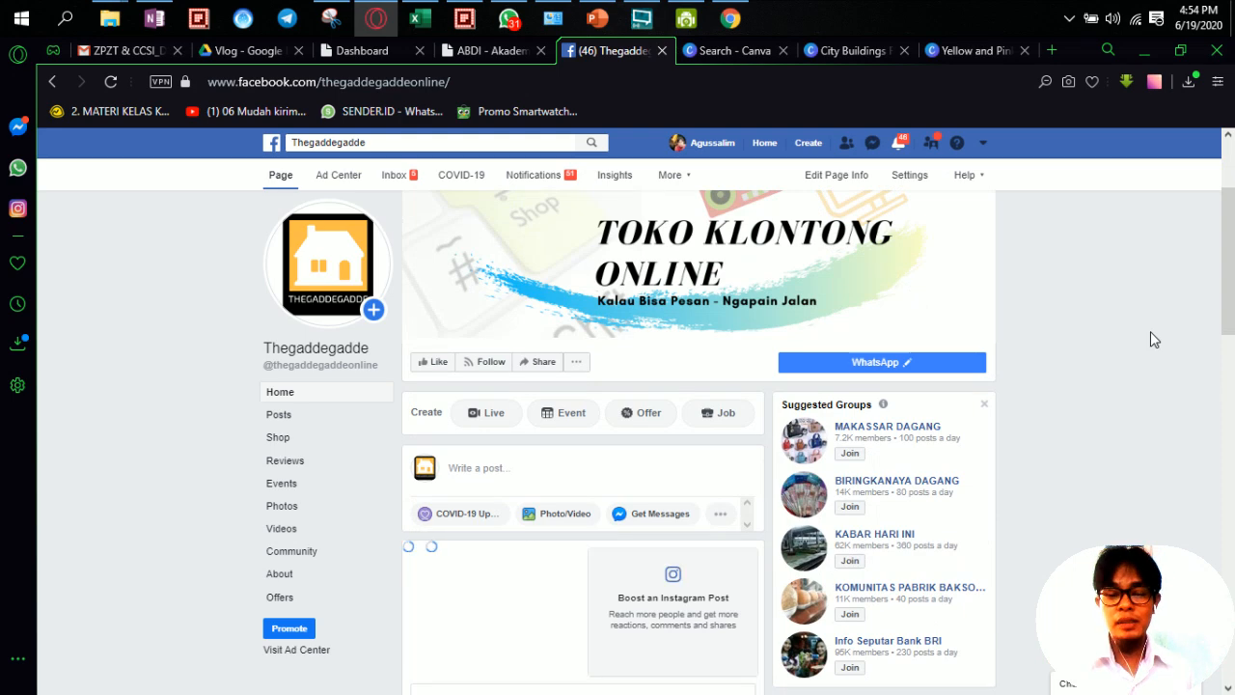
pyautogui.scroll(-4, 1150, 331)
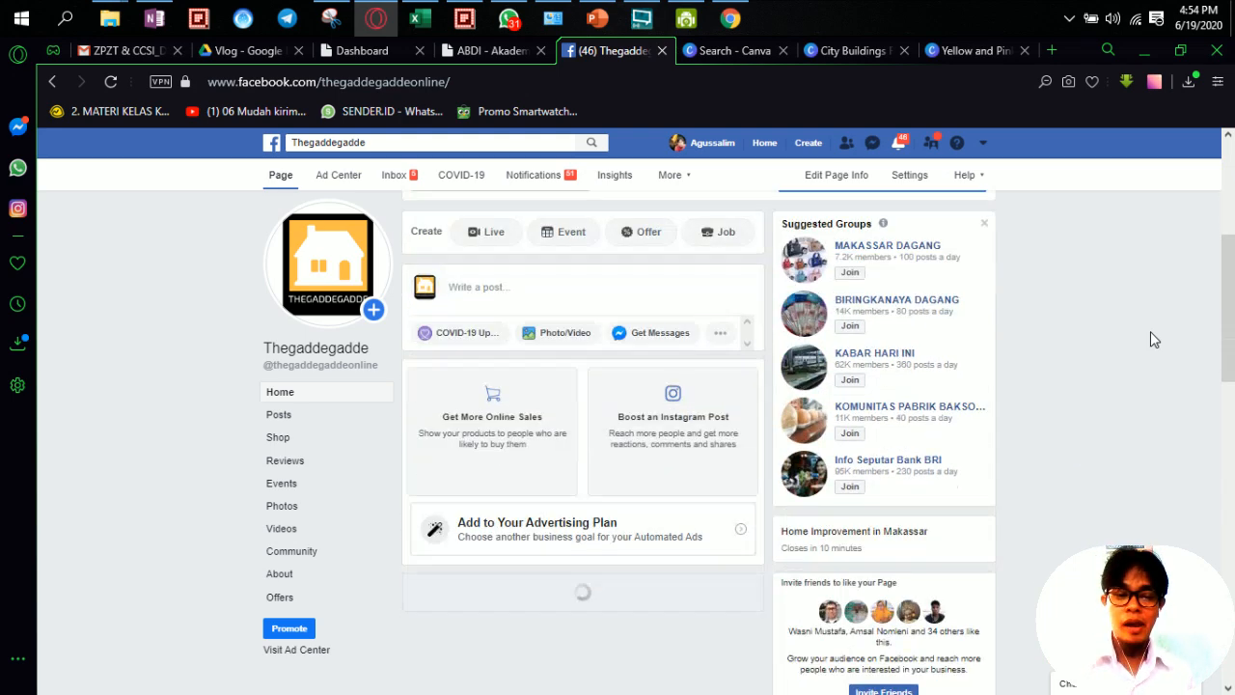
pyautogui.scroll(-1, 1150, 336)
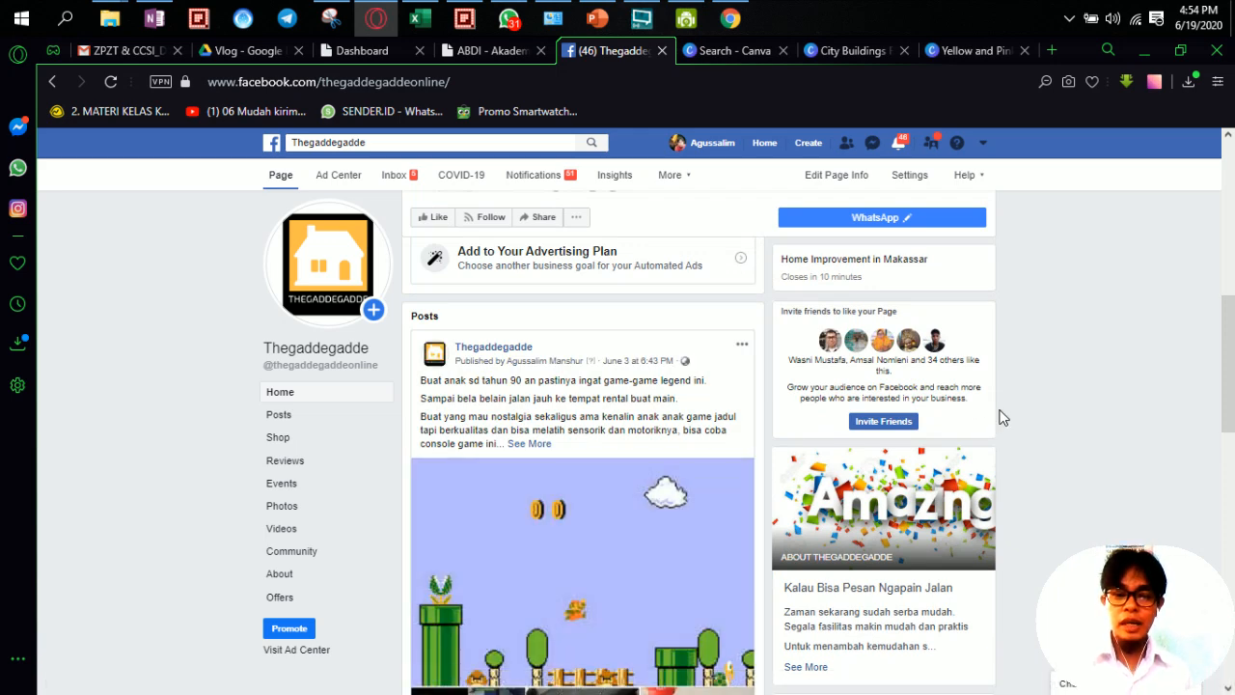
pyautogui.scroll(-5, 1004, 417)
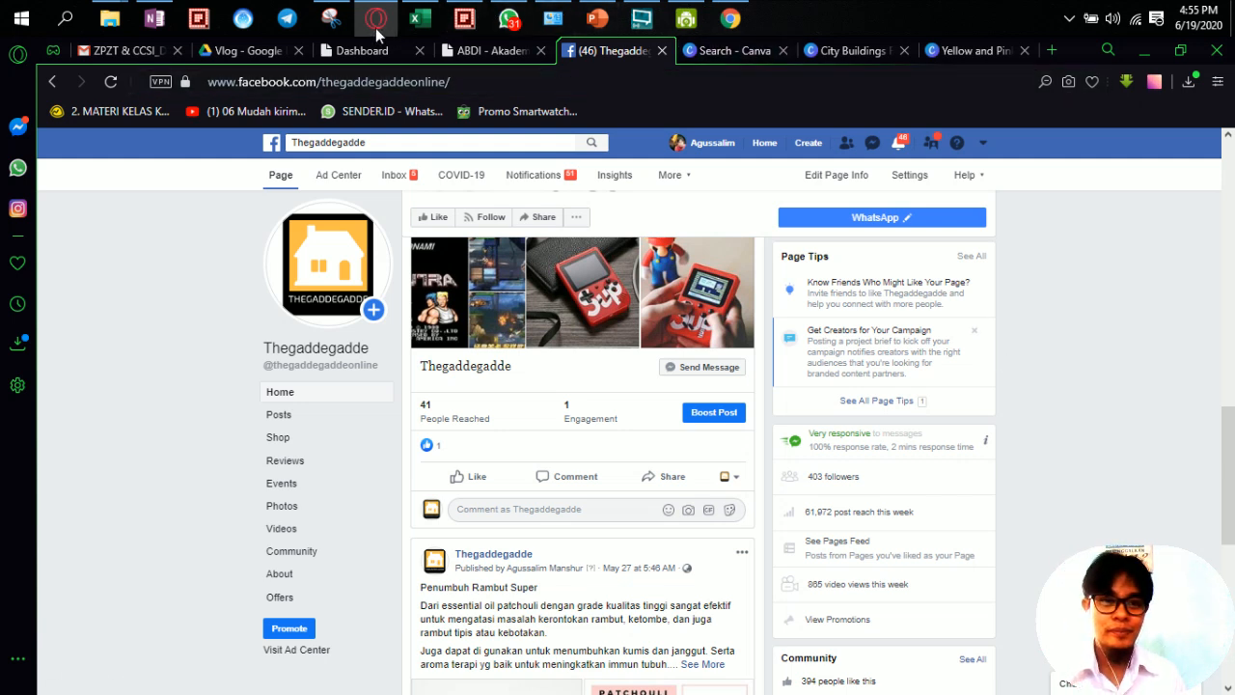
pyautogui.click(642, 18)
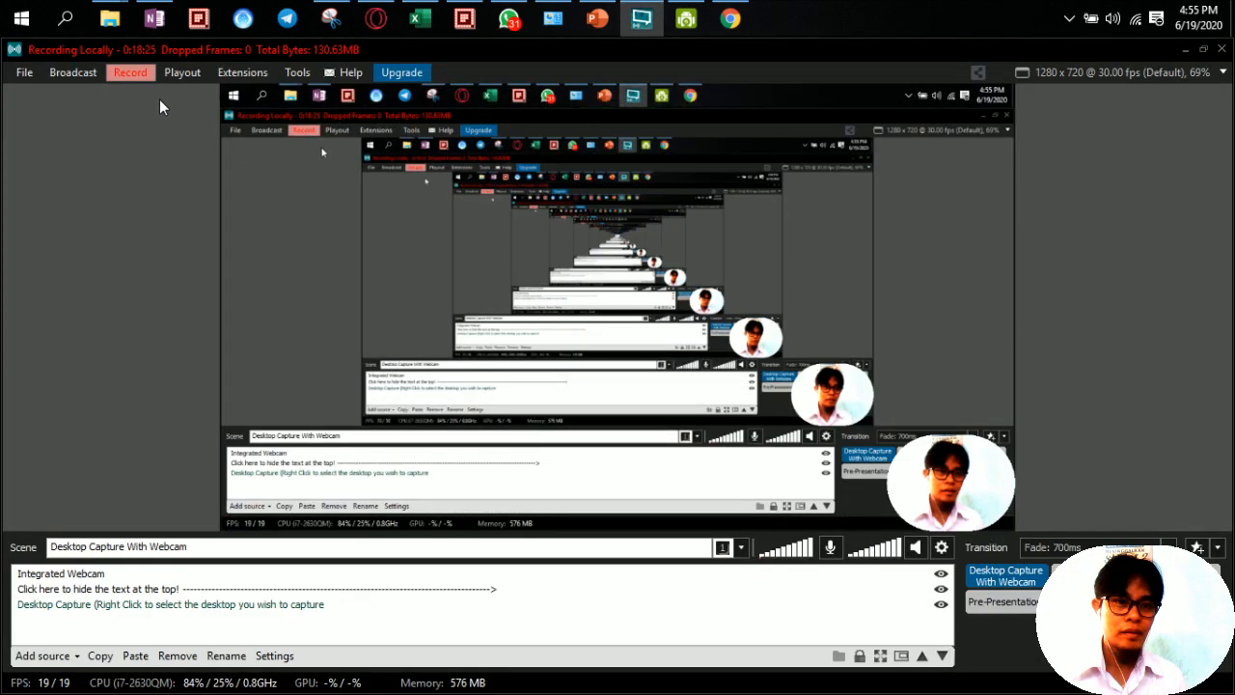
pyautogui.click(129, 73)
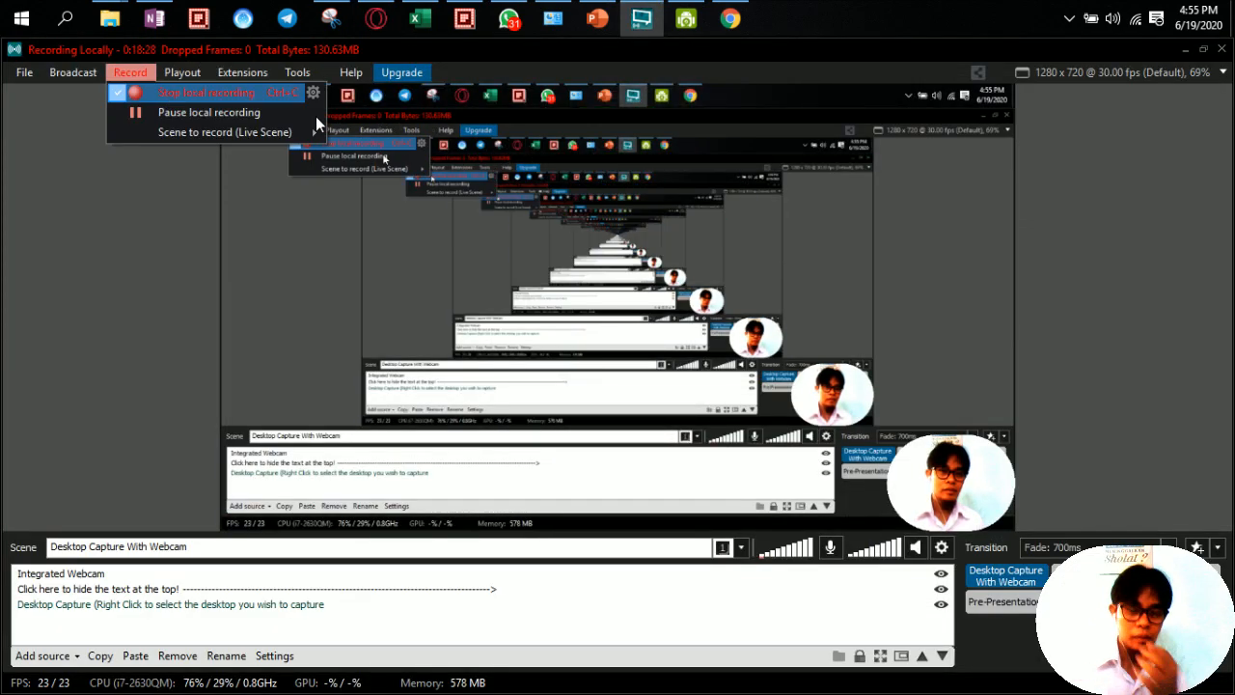